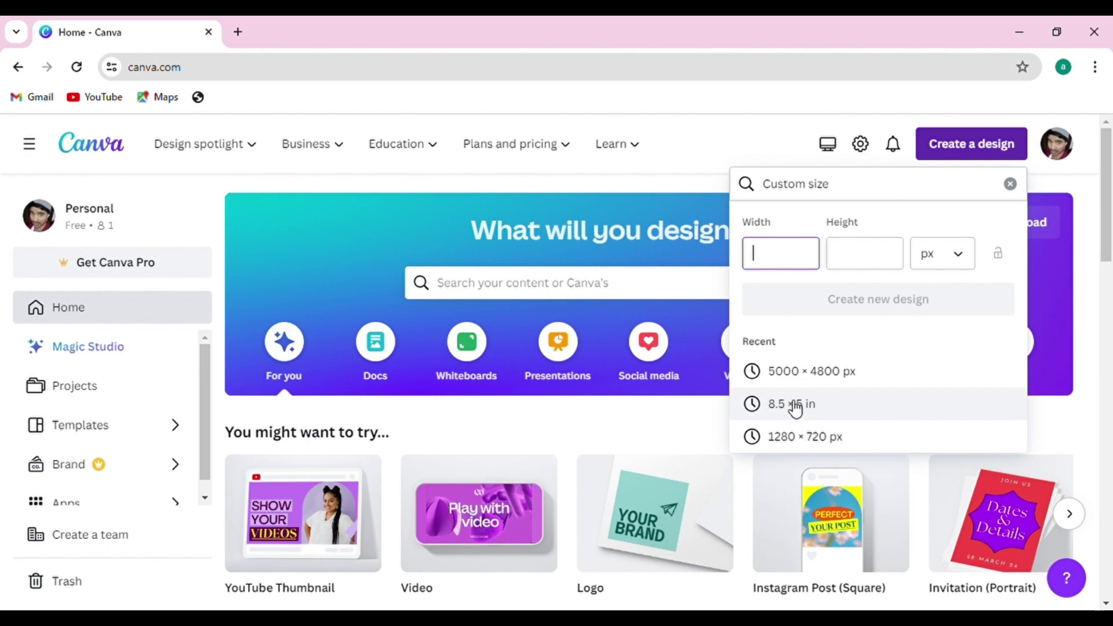
Create a new design at the recent 8.5 × 5 in size and search the templates for "cosmetic label"
click(835, 403)
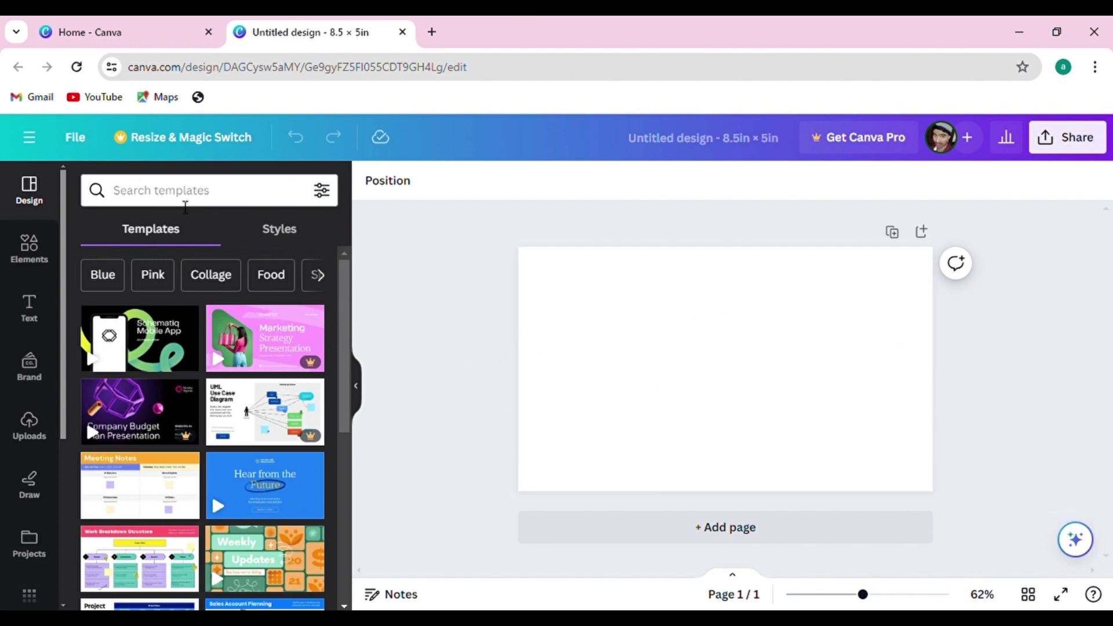
click(218, 196)
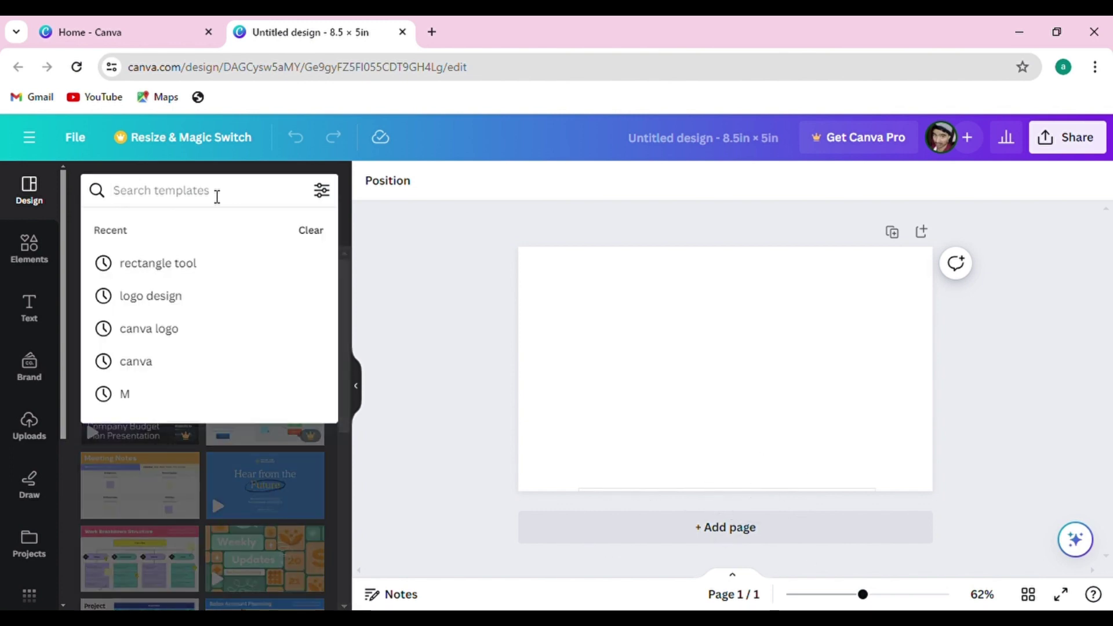
text(co)
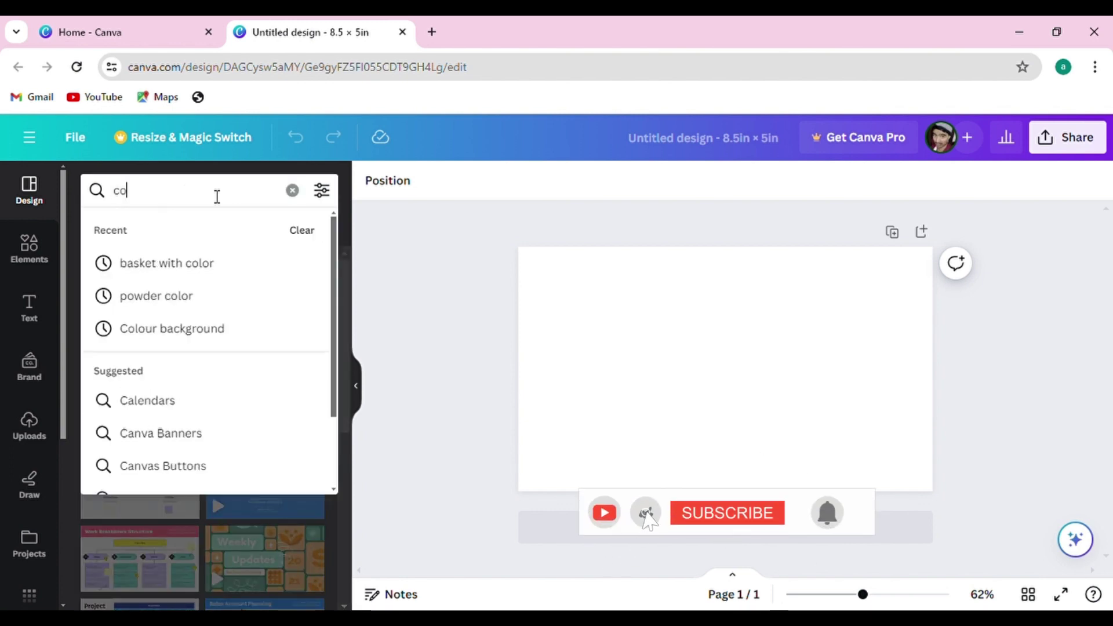
text(sm)
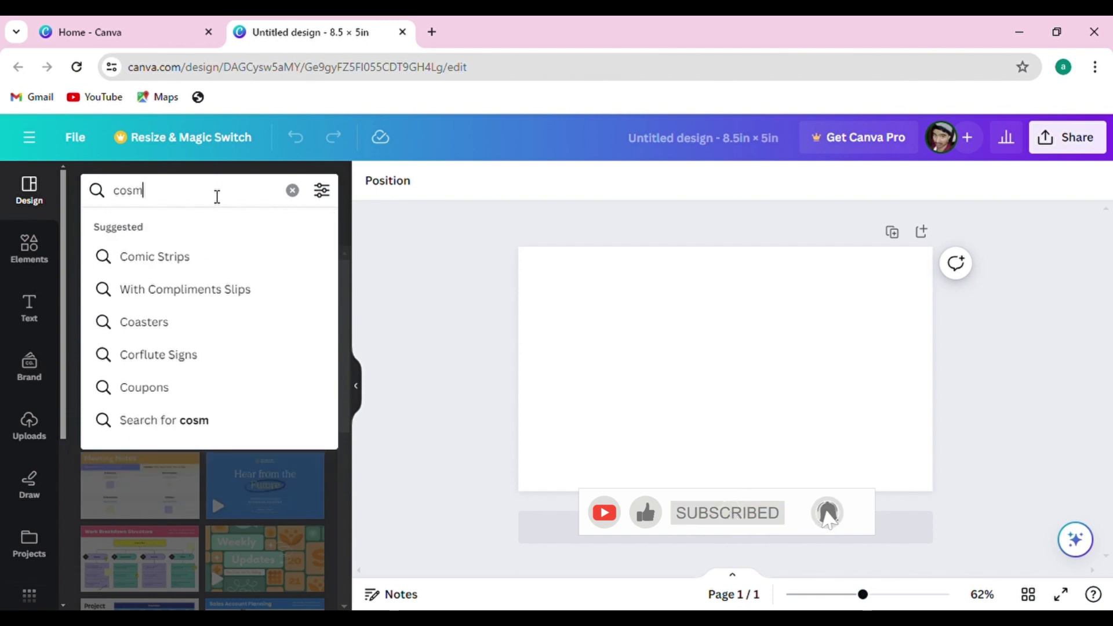
text(etic)
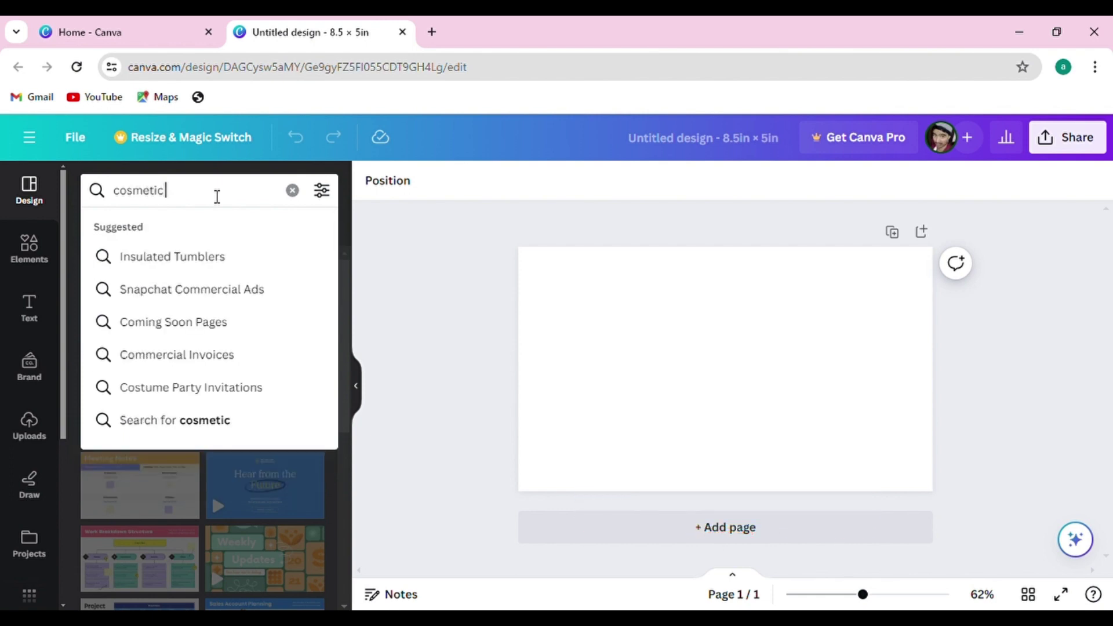
text( l)
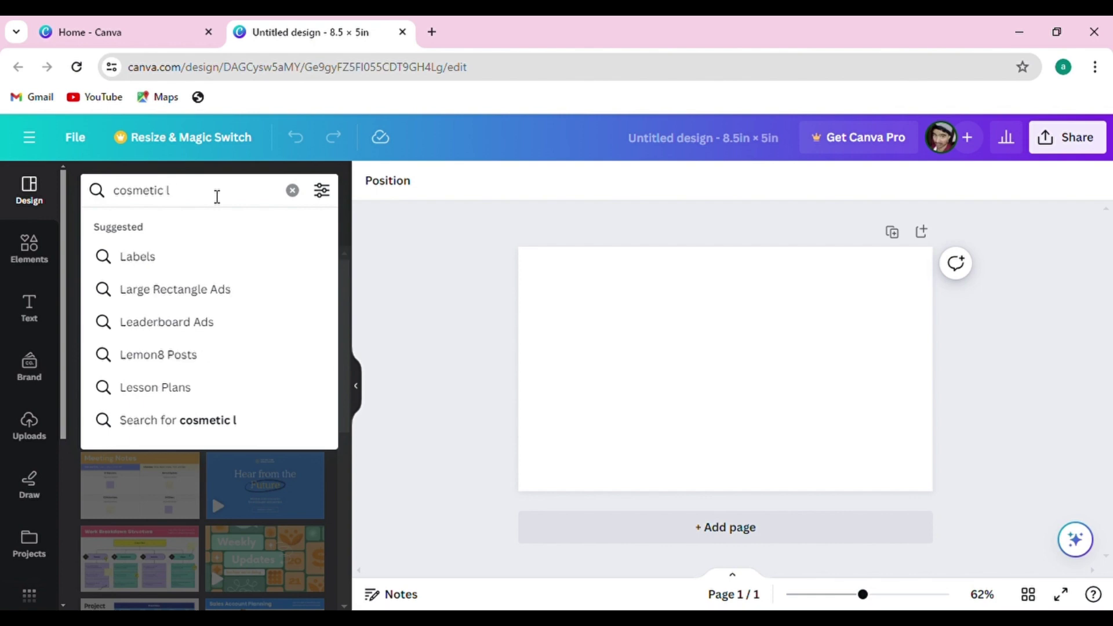
text(abel)
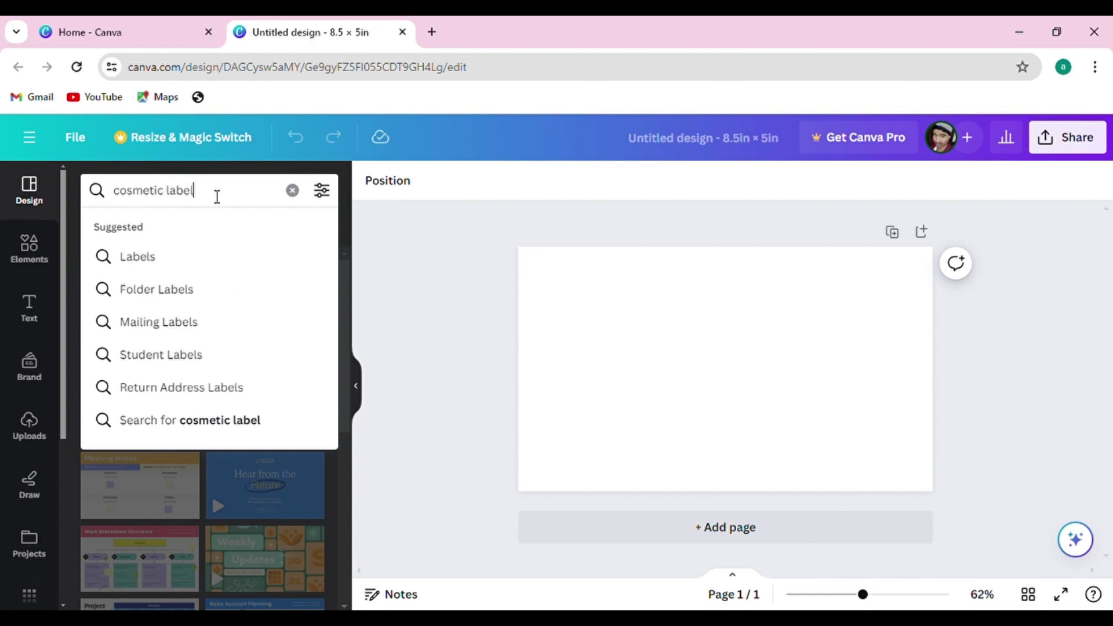
key(Return)
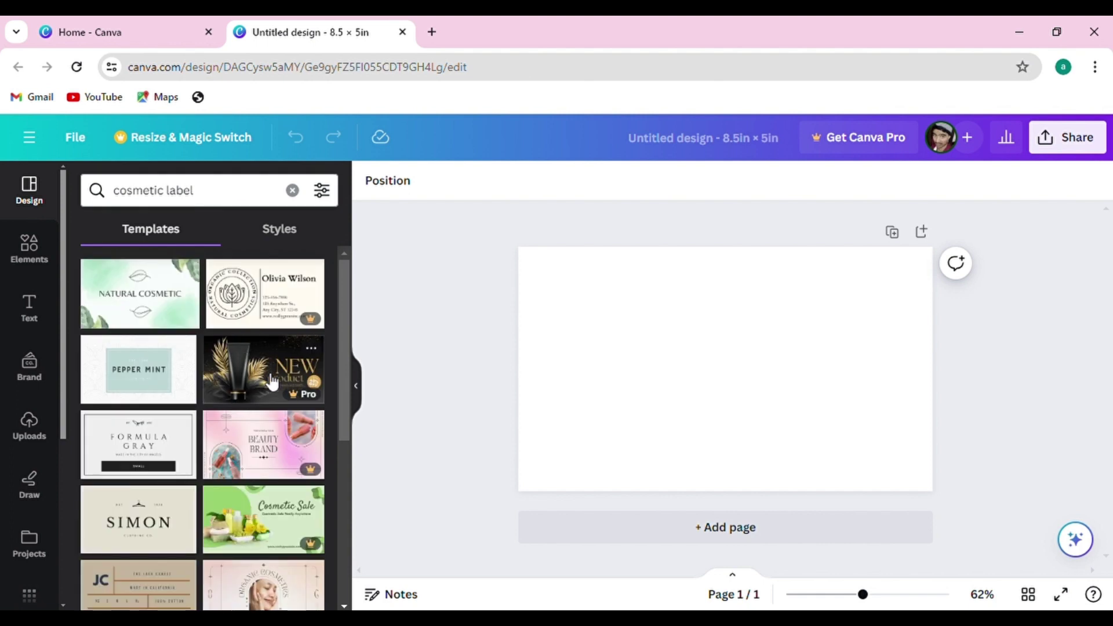
Find the Elegant Brown Ship Icon Clothing Label template among the results and apply it to the blank page
scroll(273, 383, down, 3)
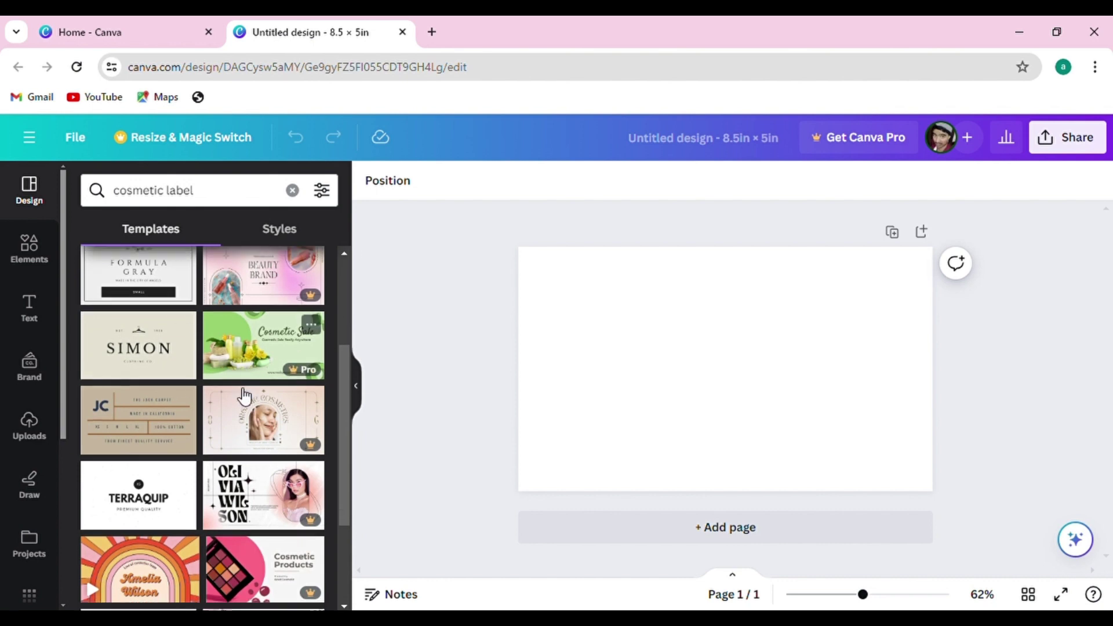
scroll(244, 396, down, 3)
scroll(228, 485, down, 1)
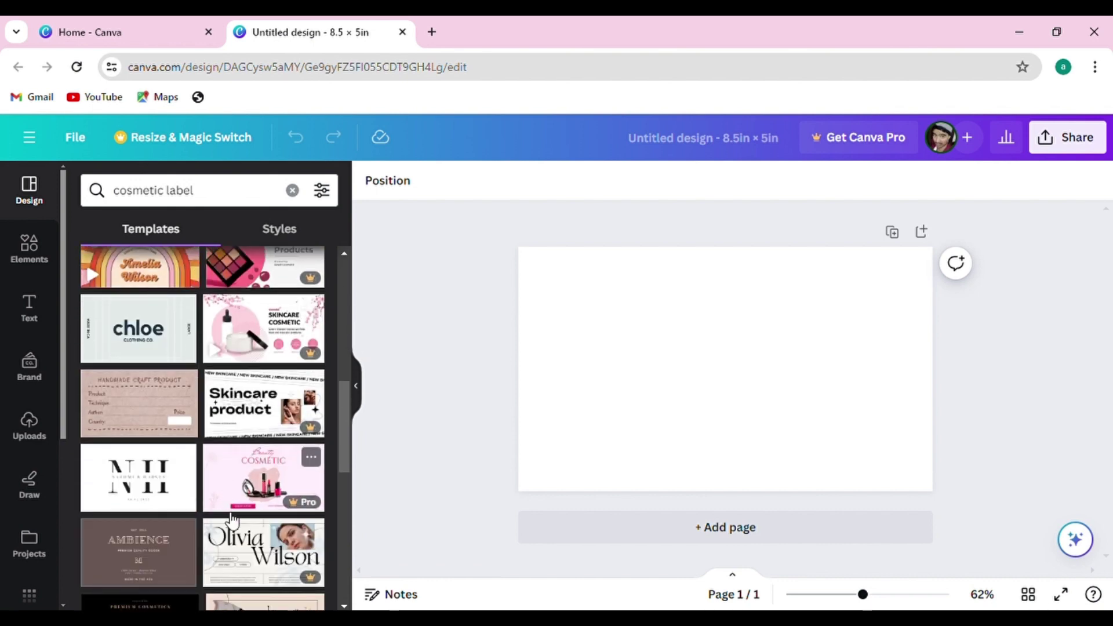
scroll(223, 444, down, 2)
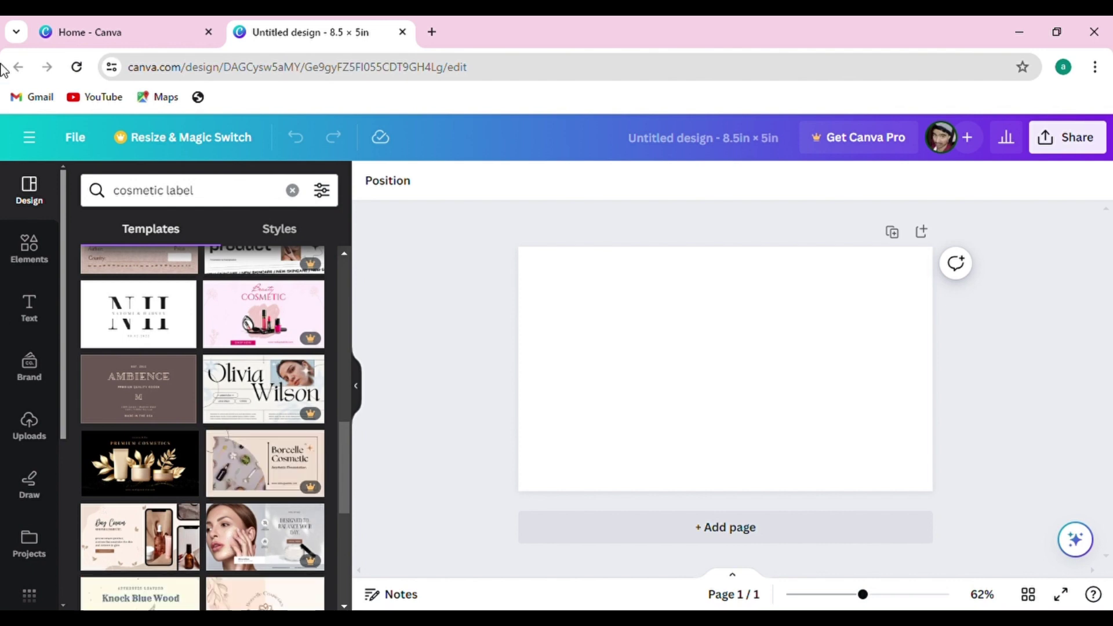
scroll(262, 387, down, 3)
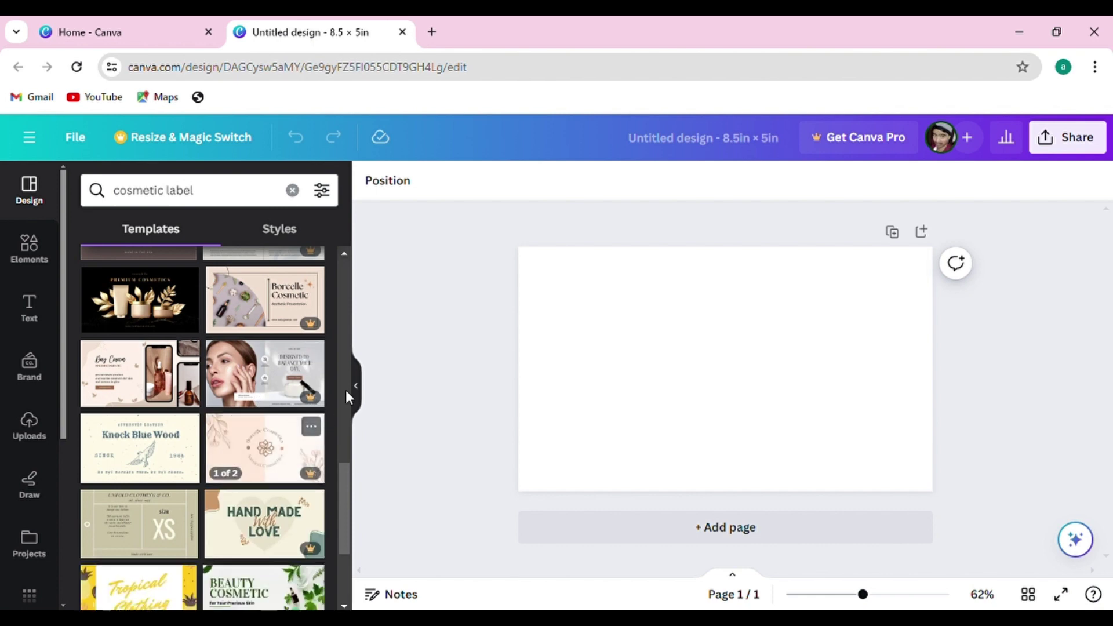
scroll(263, 387, down, 2)
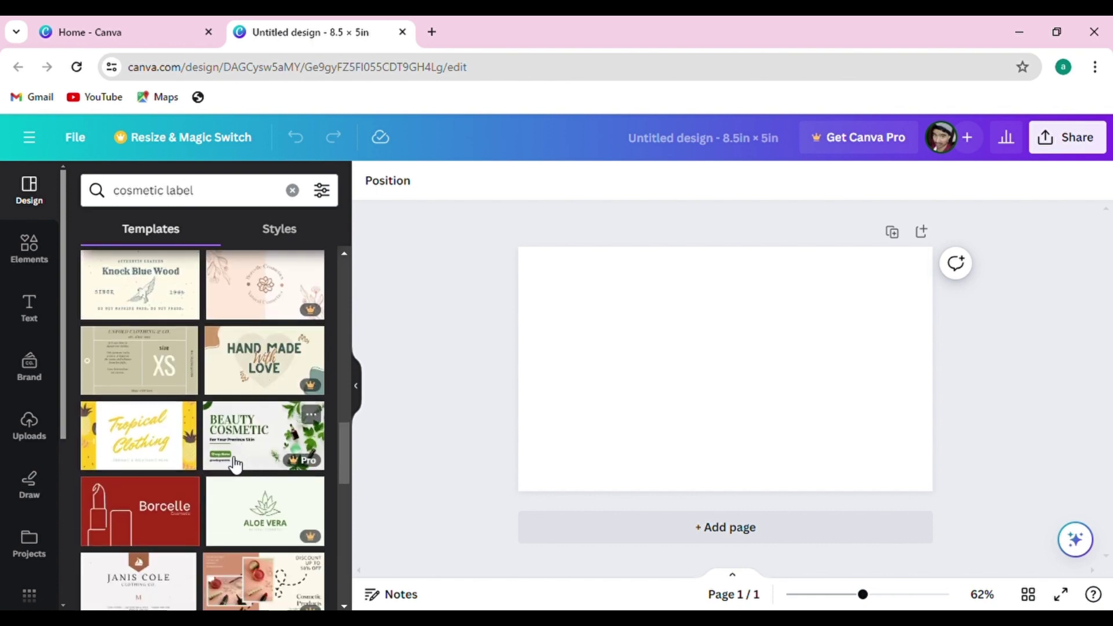
scroll(267, 441, down, 3)
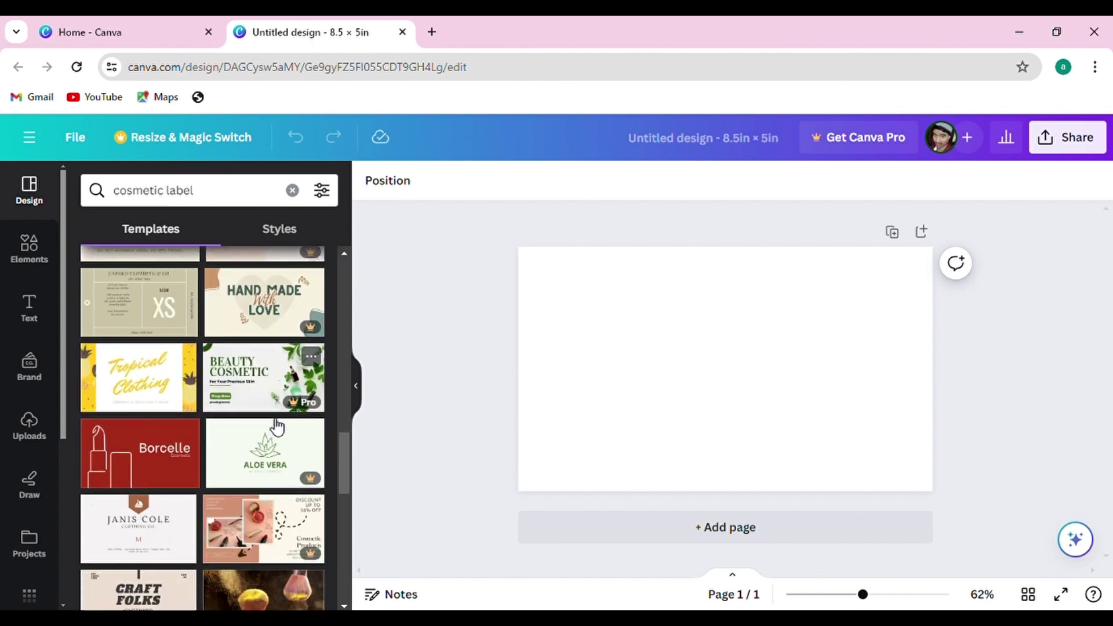
scroll(255, 476, down, 2)
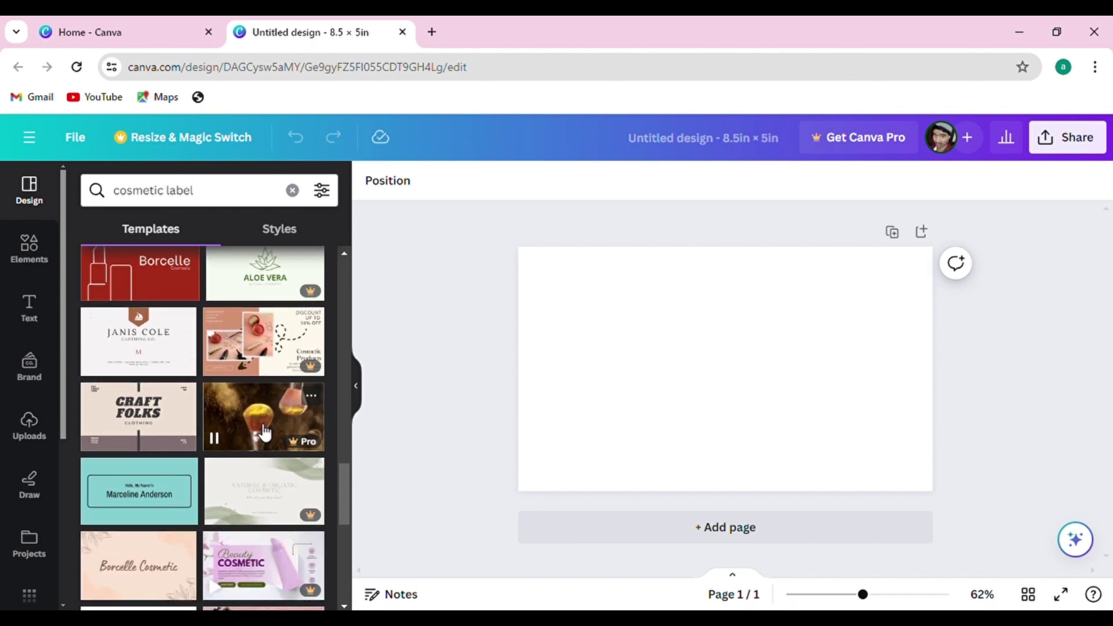
click(147, 336)
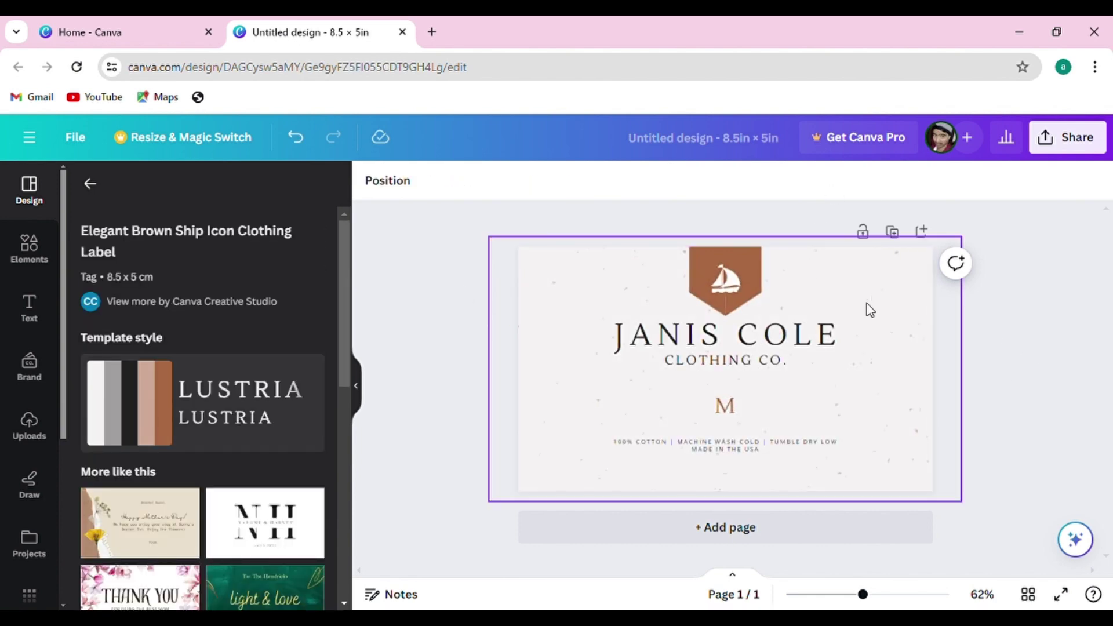
Delete the white ship icon from the brown pennant at the head of the label
click(755, 272)
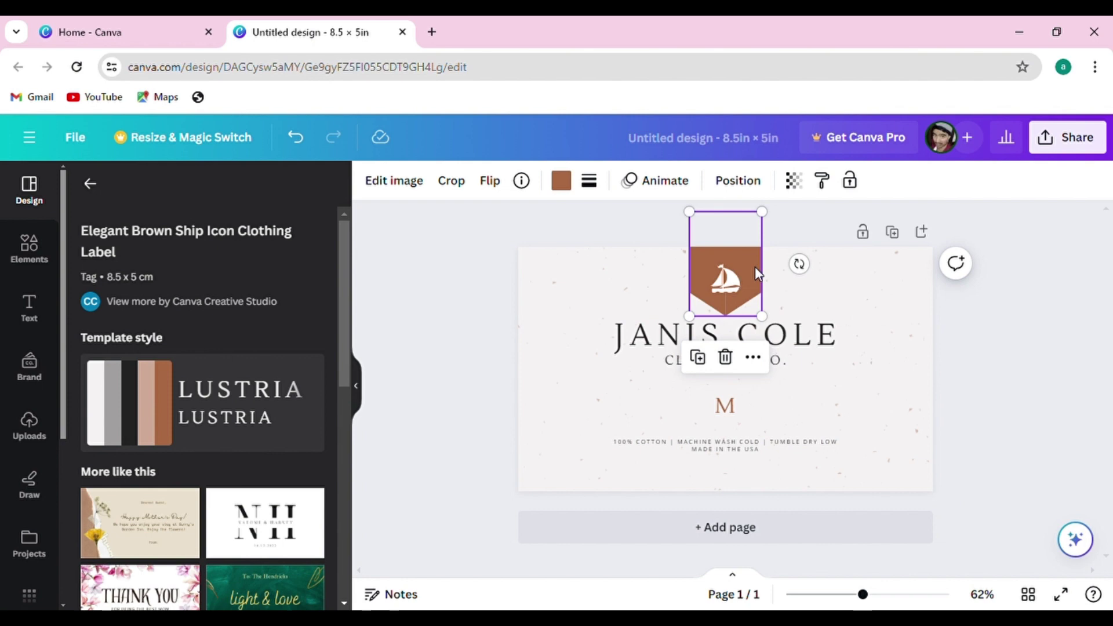
click(724, 280)
key(Delete)
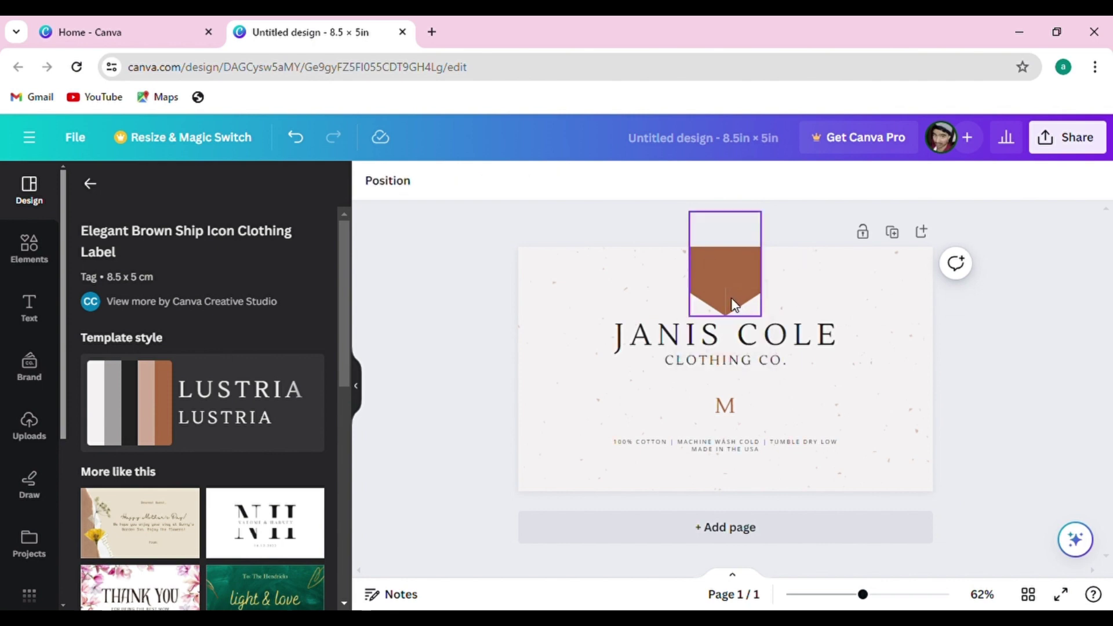
click(730, 306)
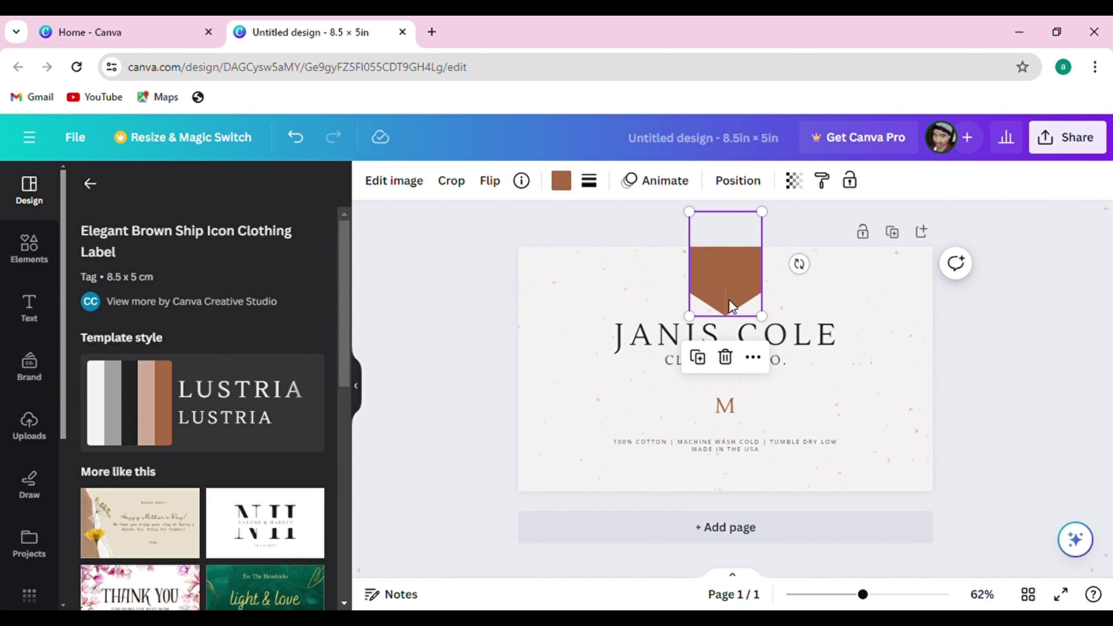
click(1005, 344)
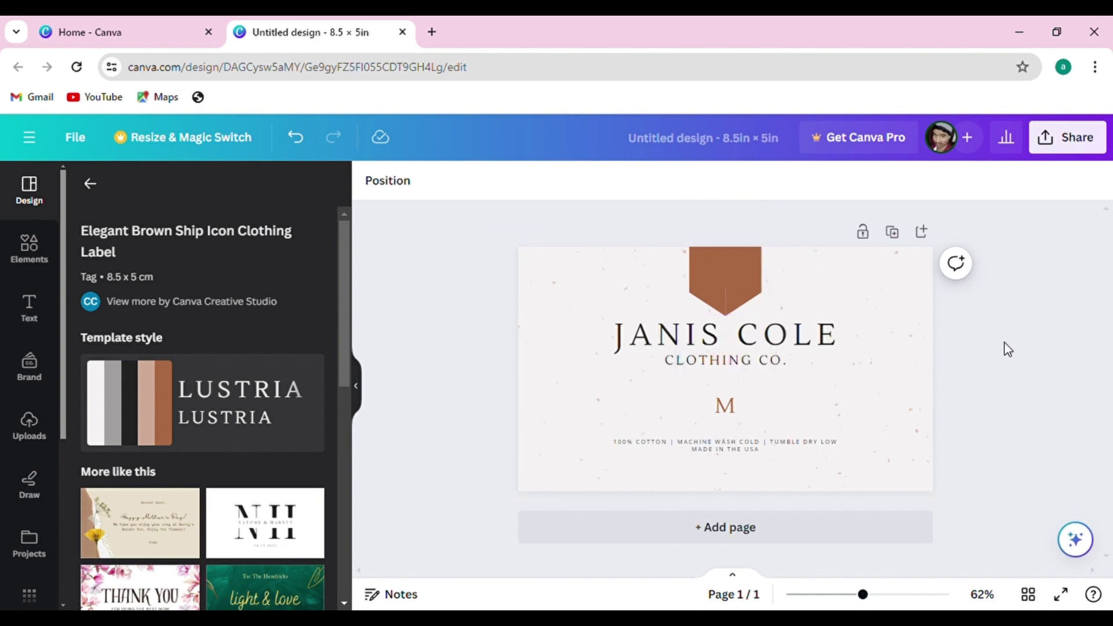
Add a square shape and place it at the label's upper edge, directly beside the brown pennant
click(30, 251)
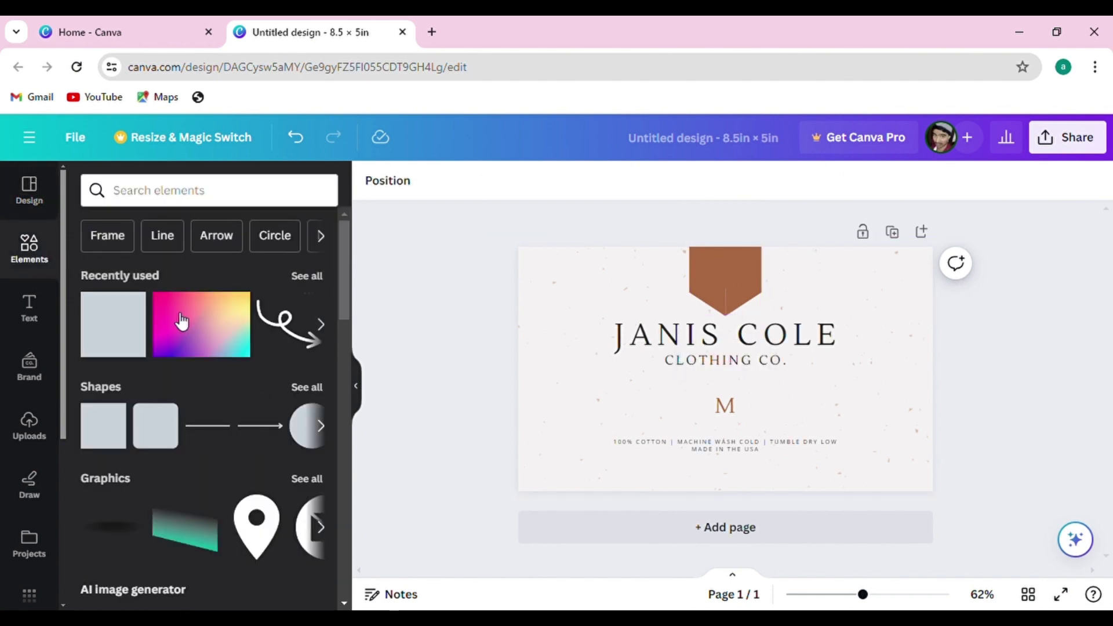
click(122, 333)
click(446, 302)
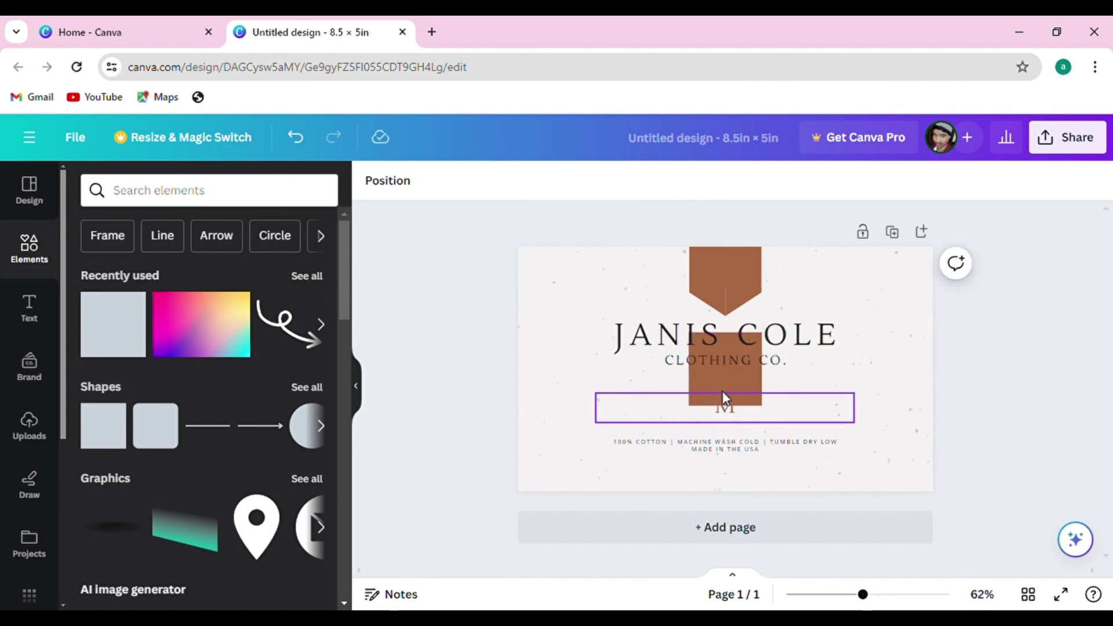
drag(723, 399, 653, 291)
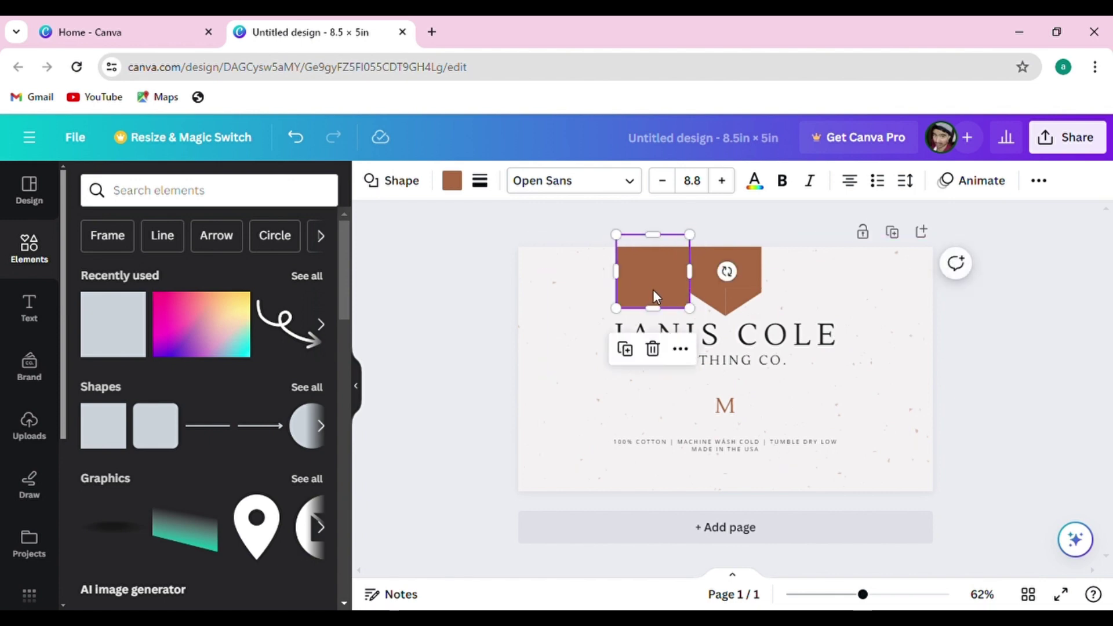
Delete the brown pennant and move the brown square into its place, centred at the label's upper edge
click(743, 285)
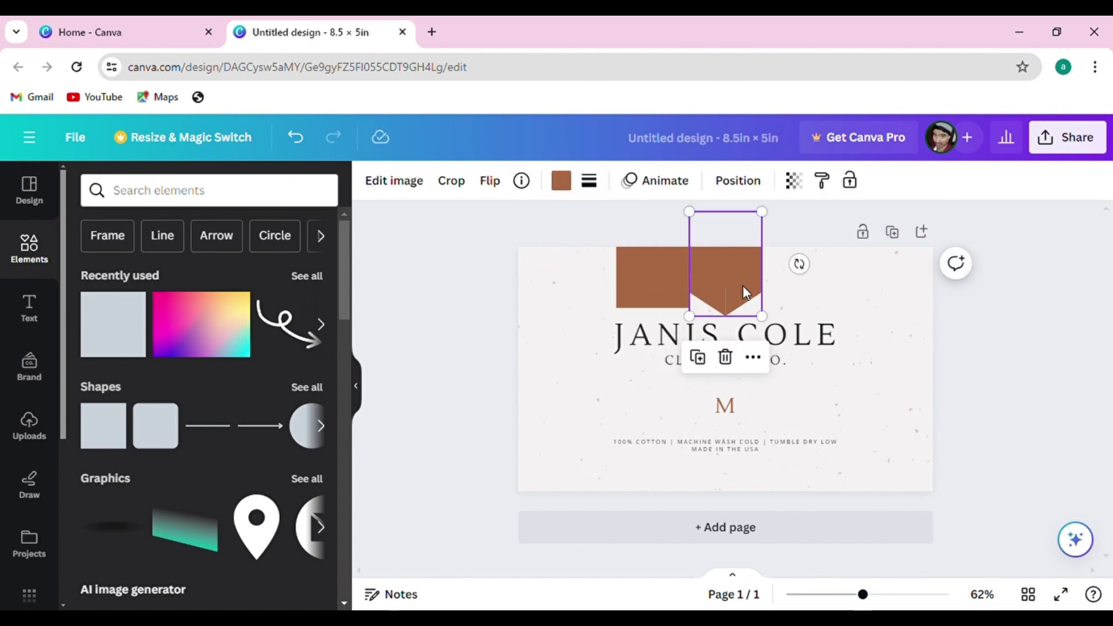
key(Delete)
drag(670, 288, 742, 284)
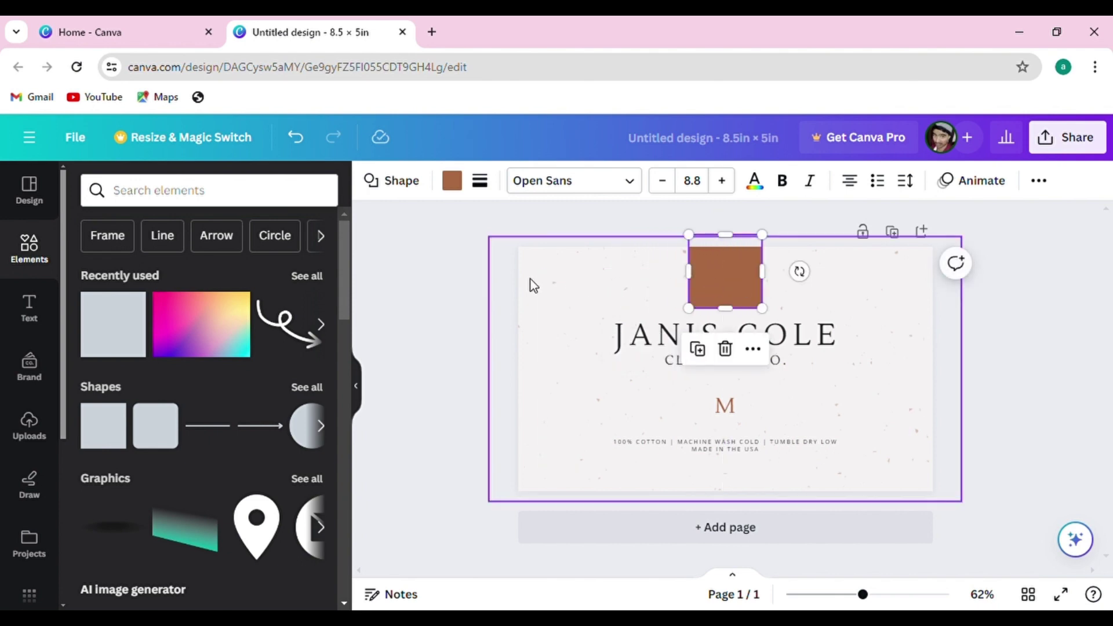
click(445, 278)
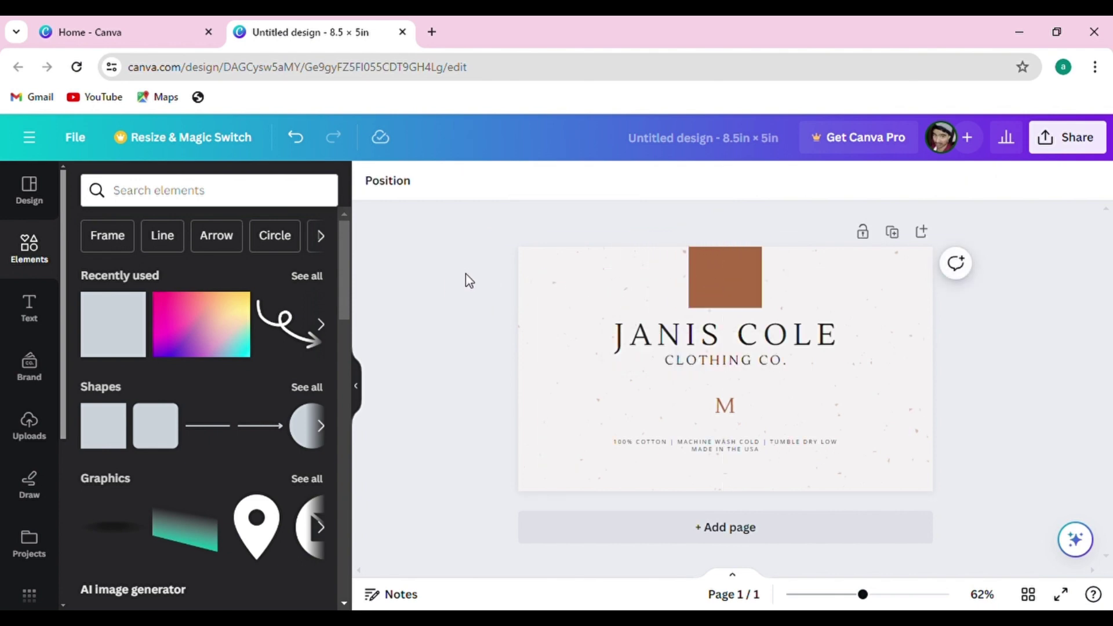
Duplicate the large brand-name heading, move the copy above the original and replace its text with "LOGO"
click(678, 335)
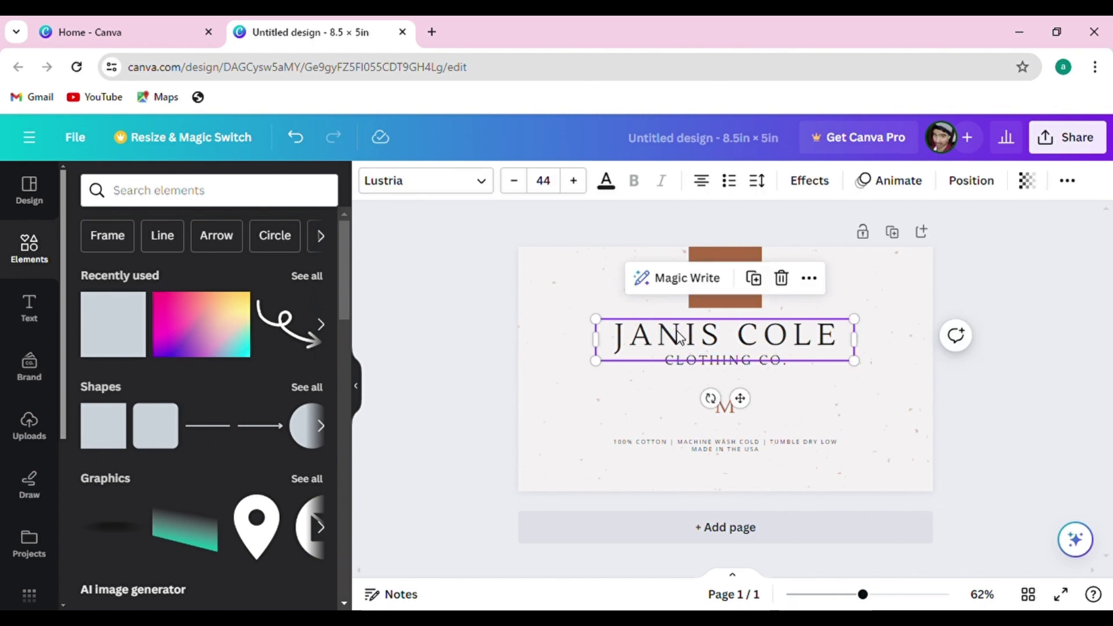
click(754, 278)
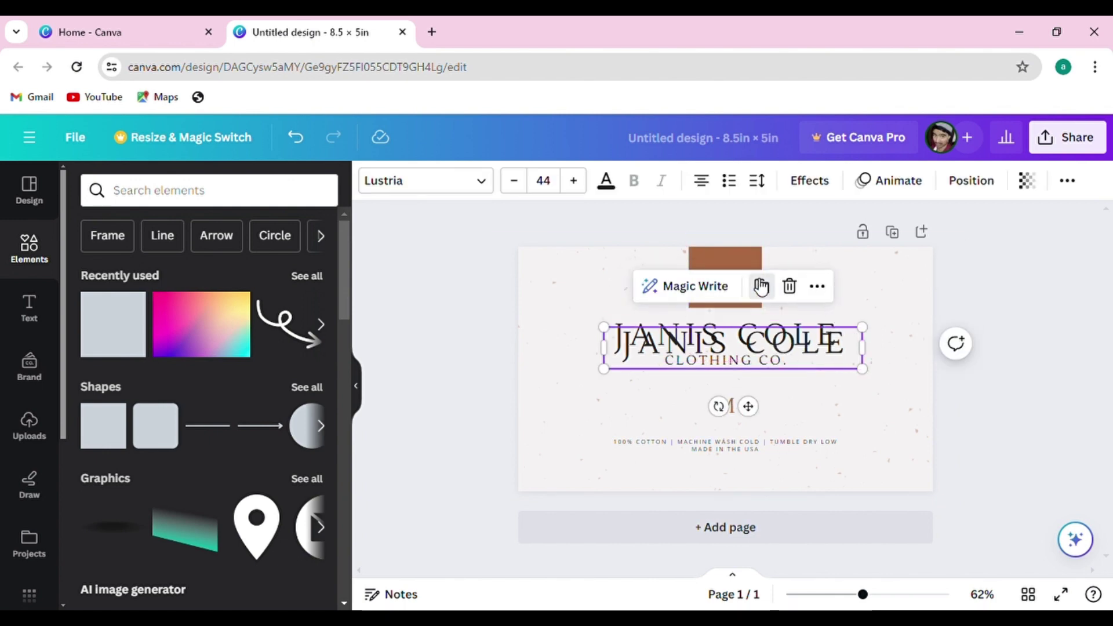
drag(684, 323, 624, 291)
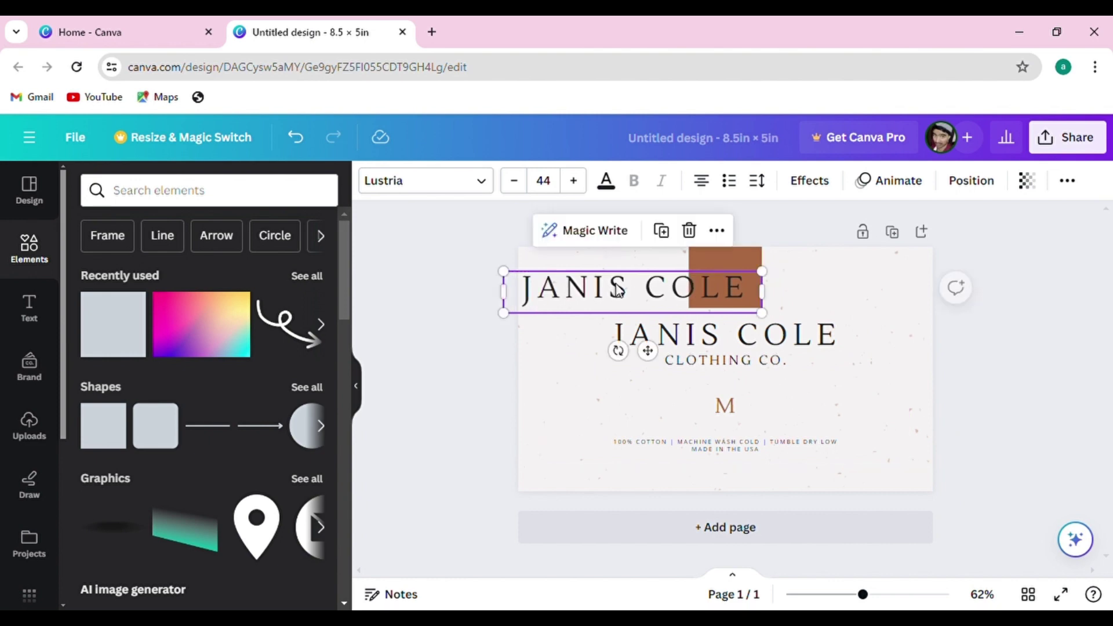
double_click(623, 292)
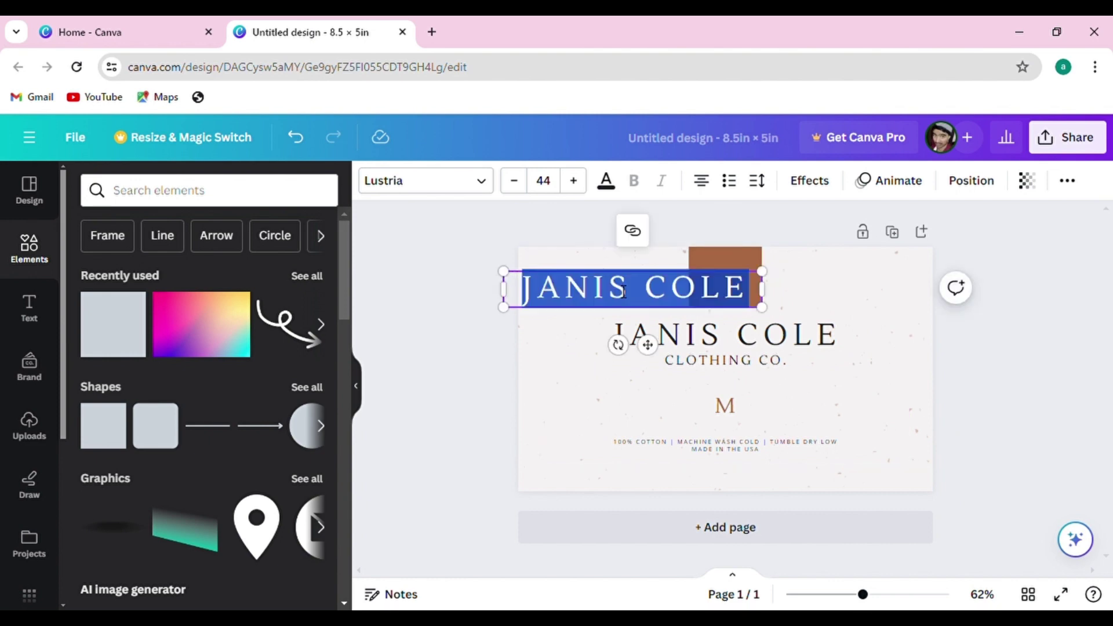
text(LOGO)
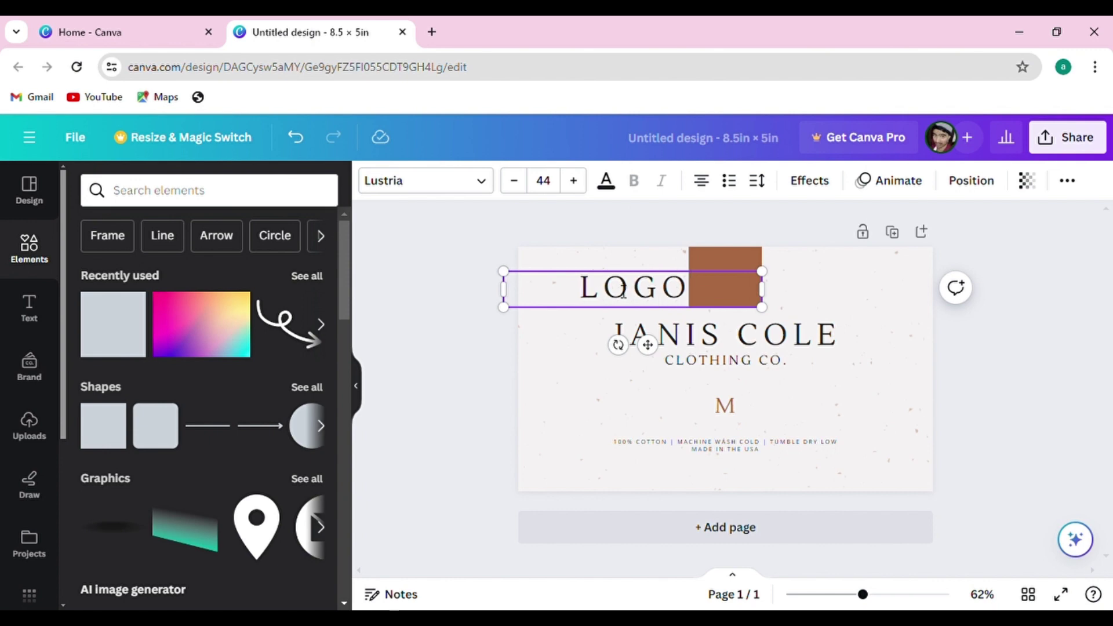
Narrow the LOGO text box to fit its word and centre it over the brown square
drag(762, 288, 704, 306)
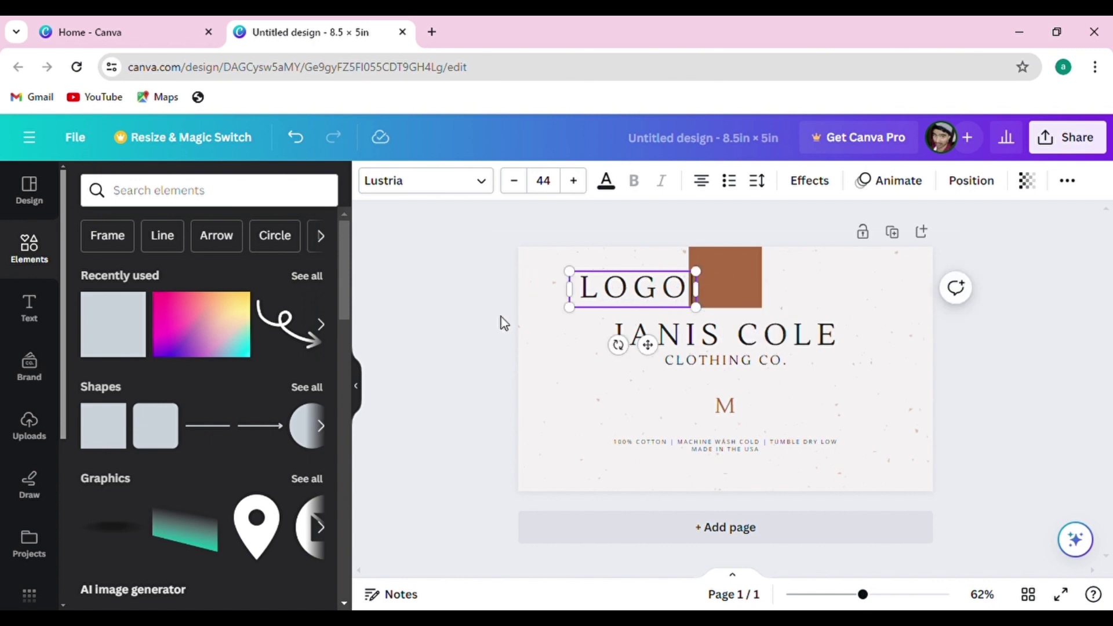
click(512, 292)
drag(642, 293, 735, 285)
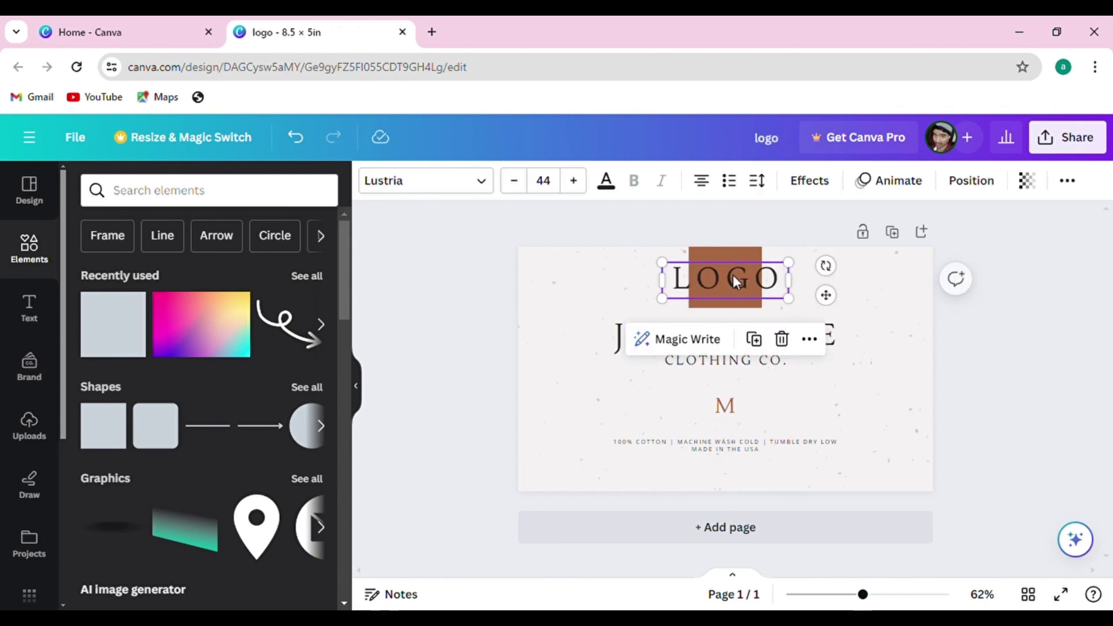
Change the LOGO text's font to Lovelo
click(476, 181)
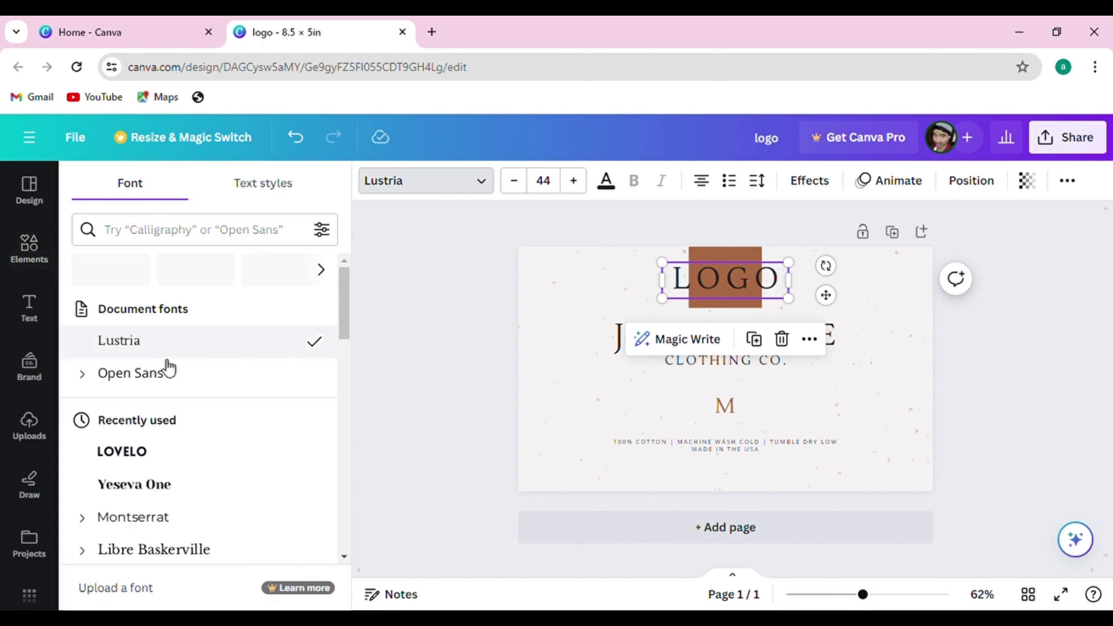
click(161, 453)
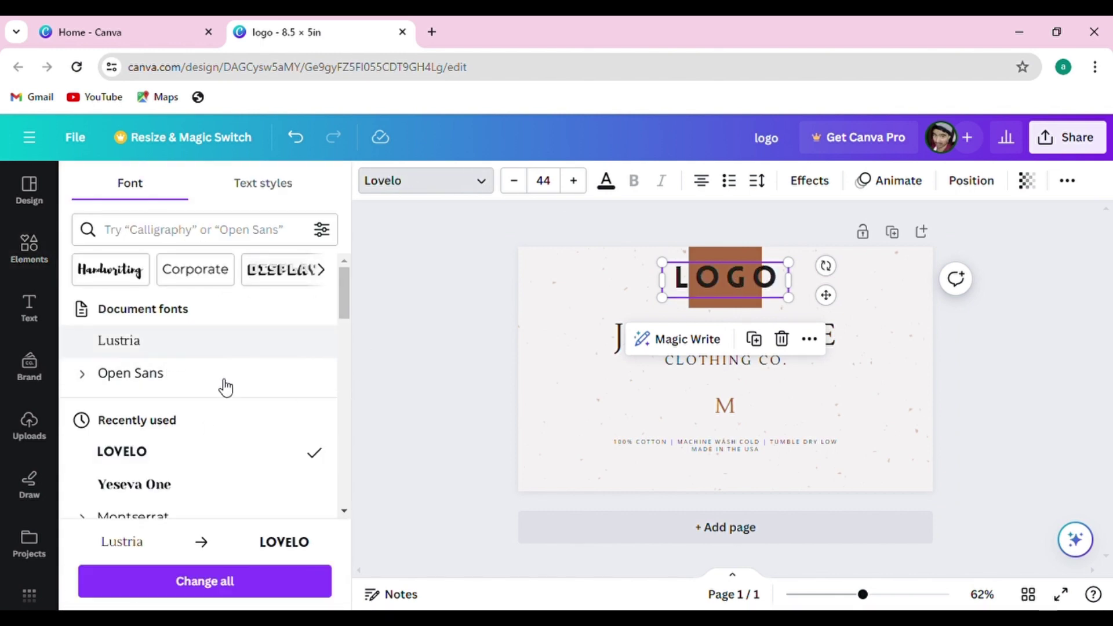
Change the LOGO text's font to Yeseva One
scroll(206, 432, down, 2)
click(196, 409)
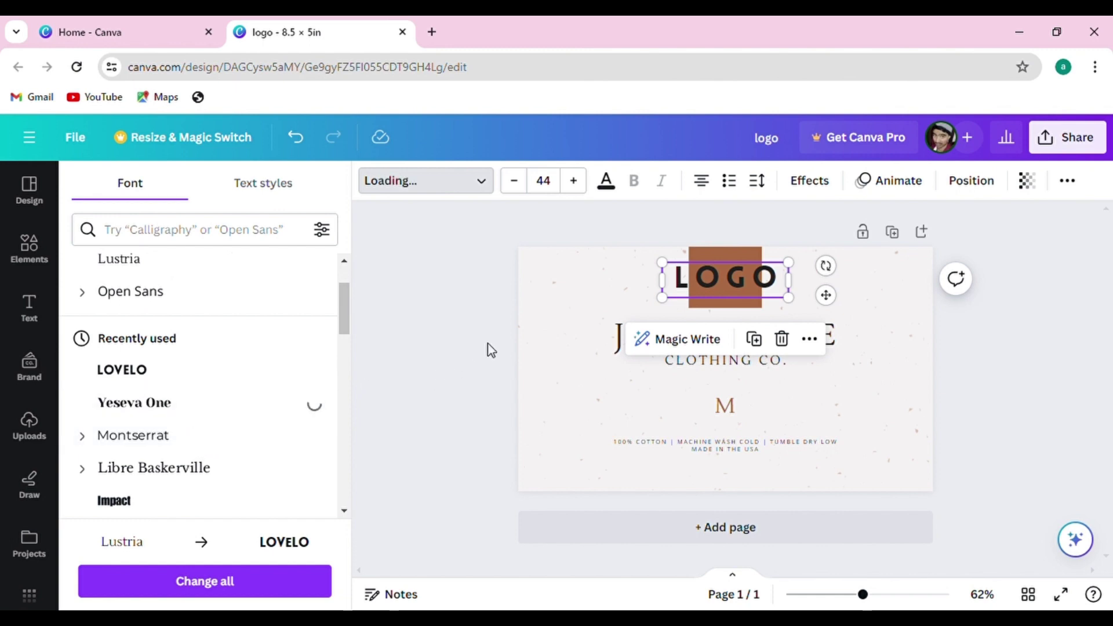
key(Escape)
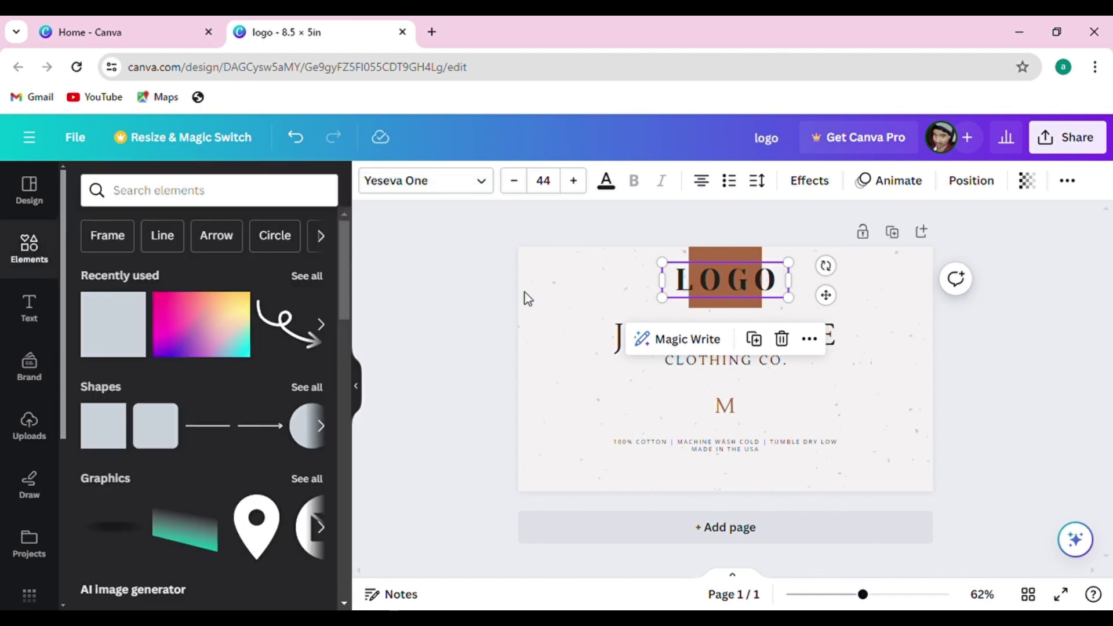
click(454, 275)
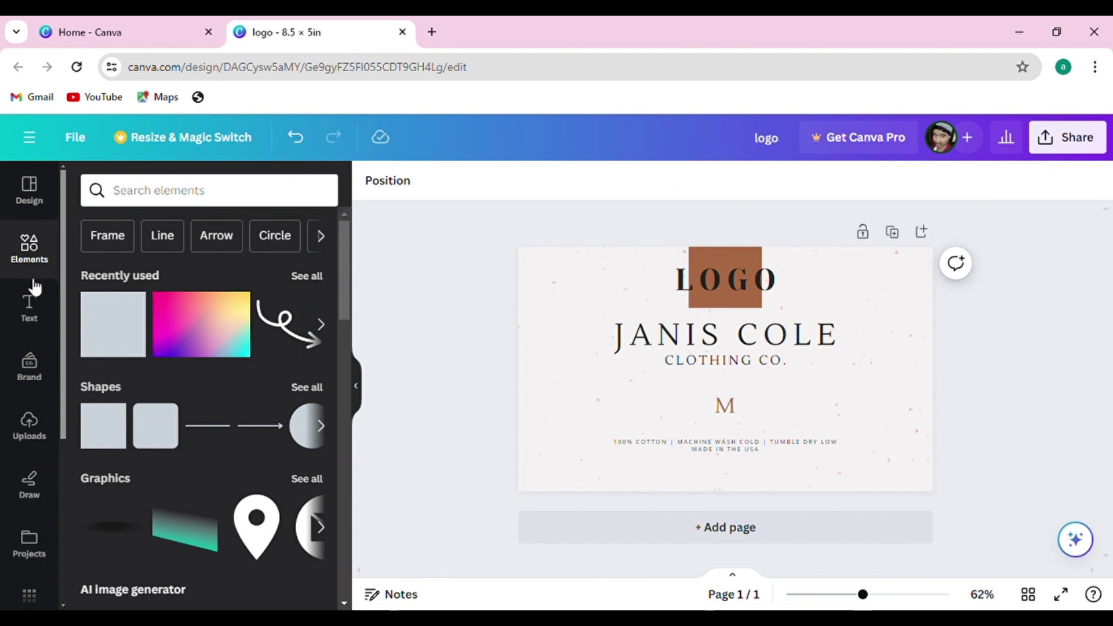
Add the recently used "love, peace, and joy" font combination to the label and delete its small caption line
click(31, 311)
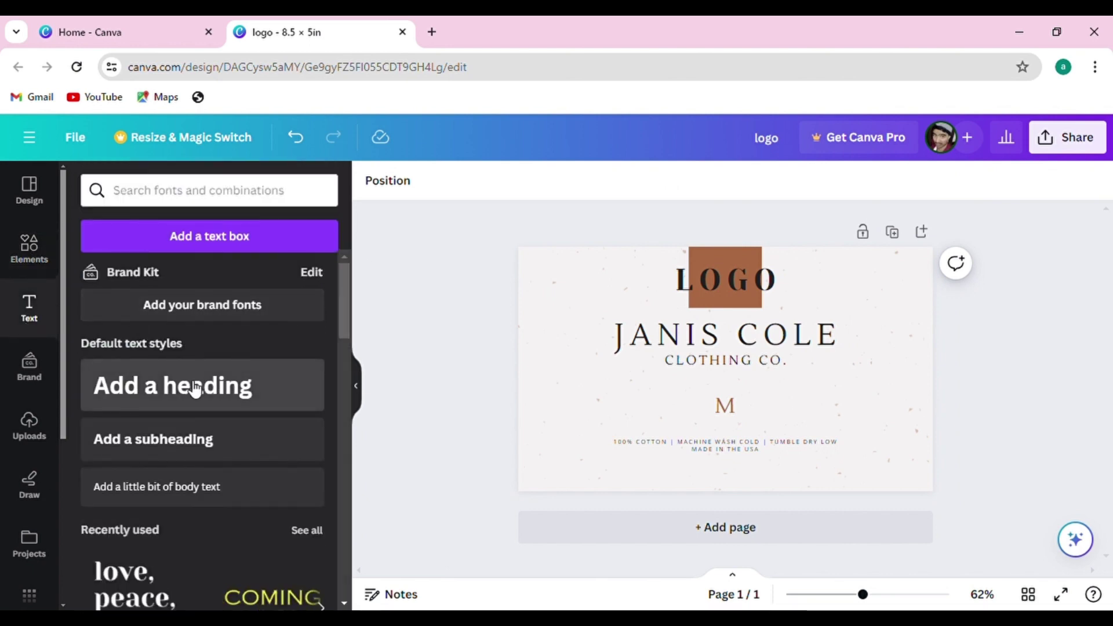
scroll(195, 390, down, 3)
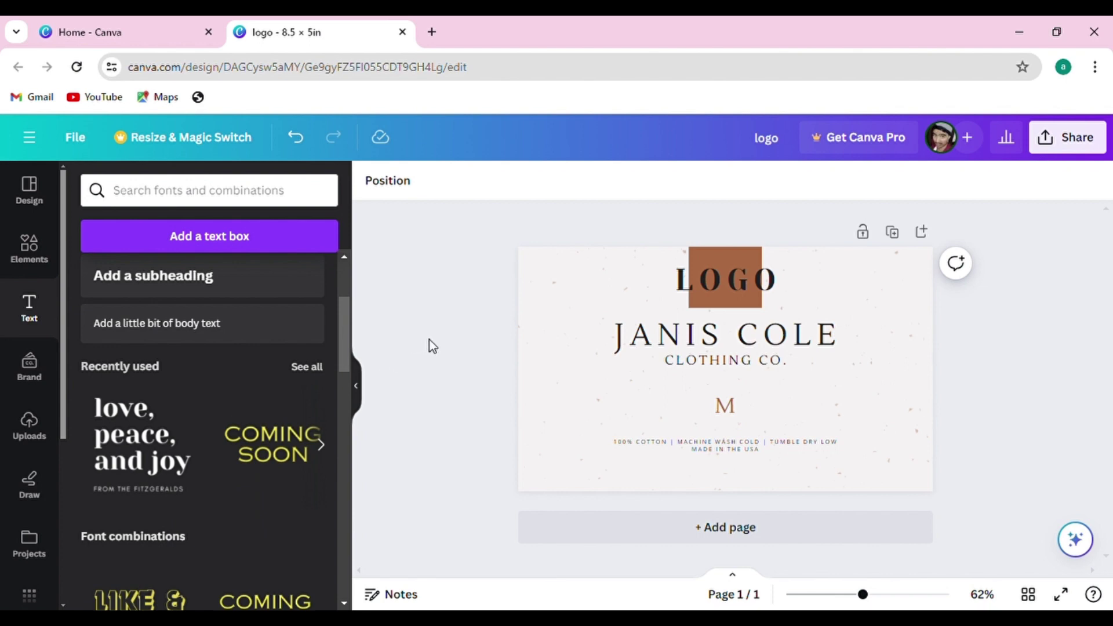
click(413, 272)
drag(691, 428, 556, 348)
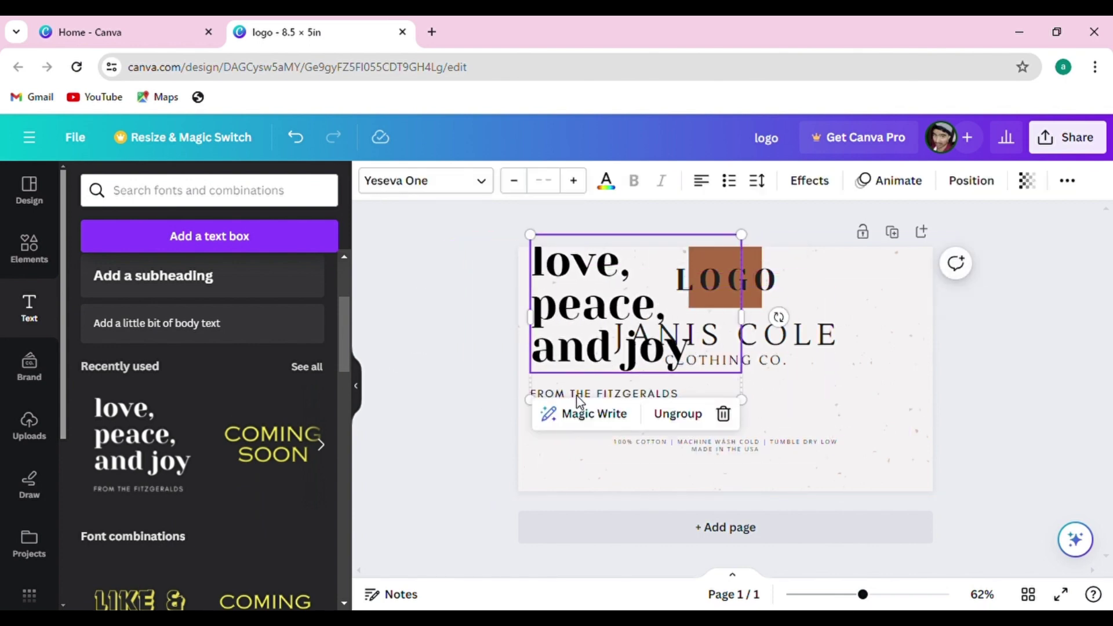
click(580, 399)
key(Delete)
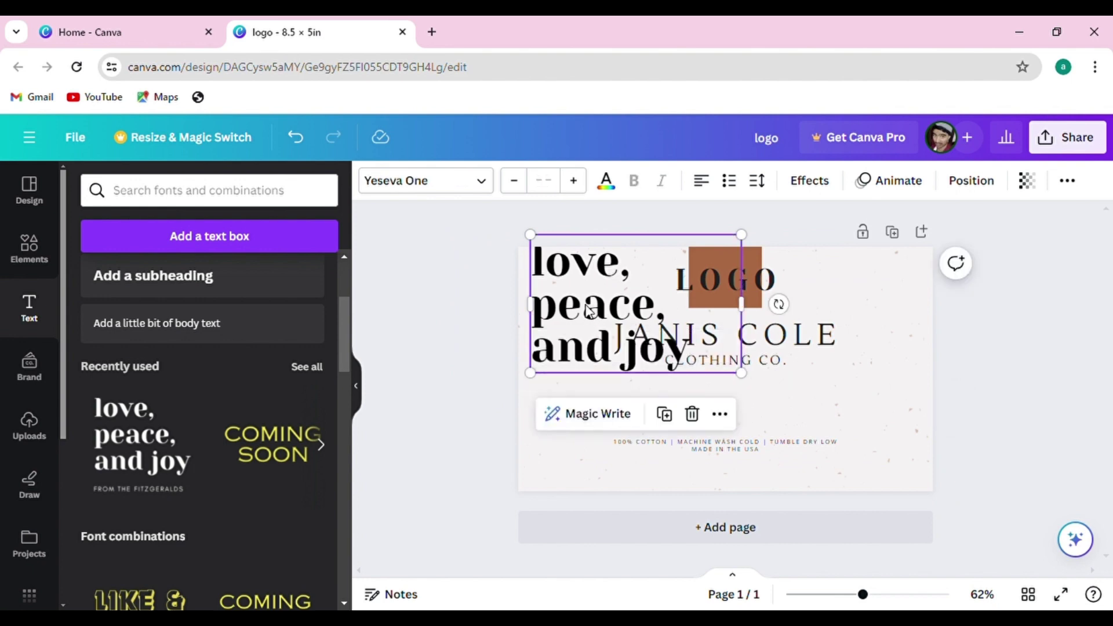
Replace the "love, peace, and joy" text with "logo"
double_click(580, 311)
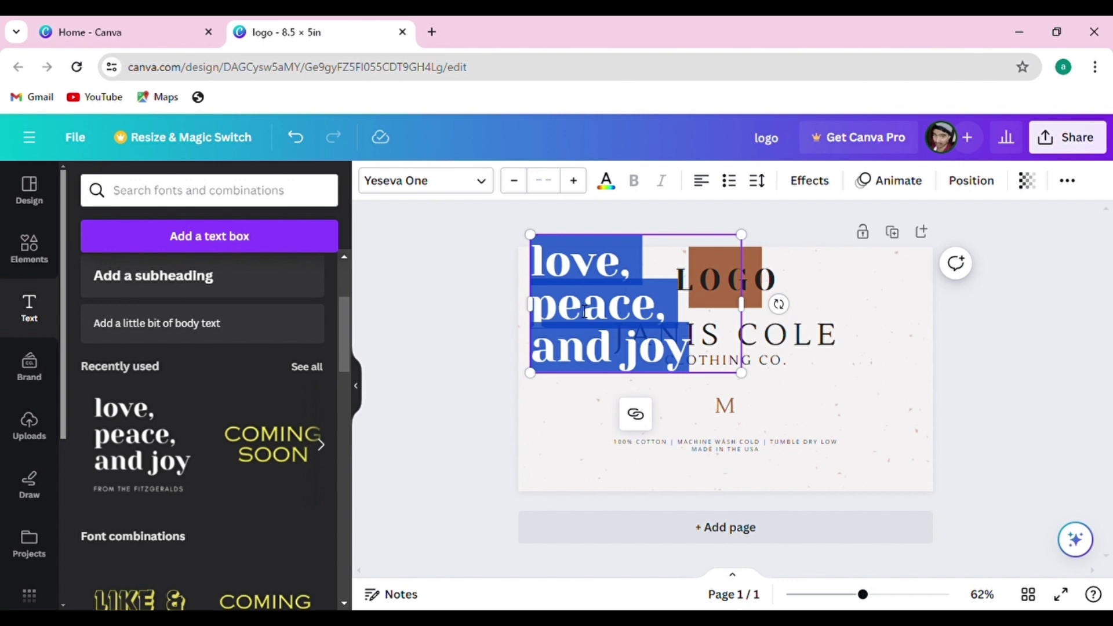
text(log)
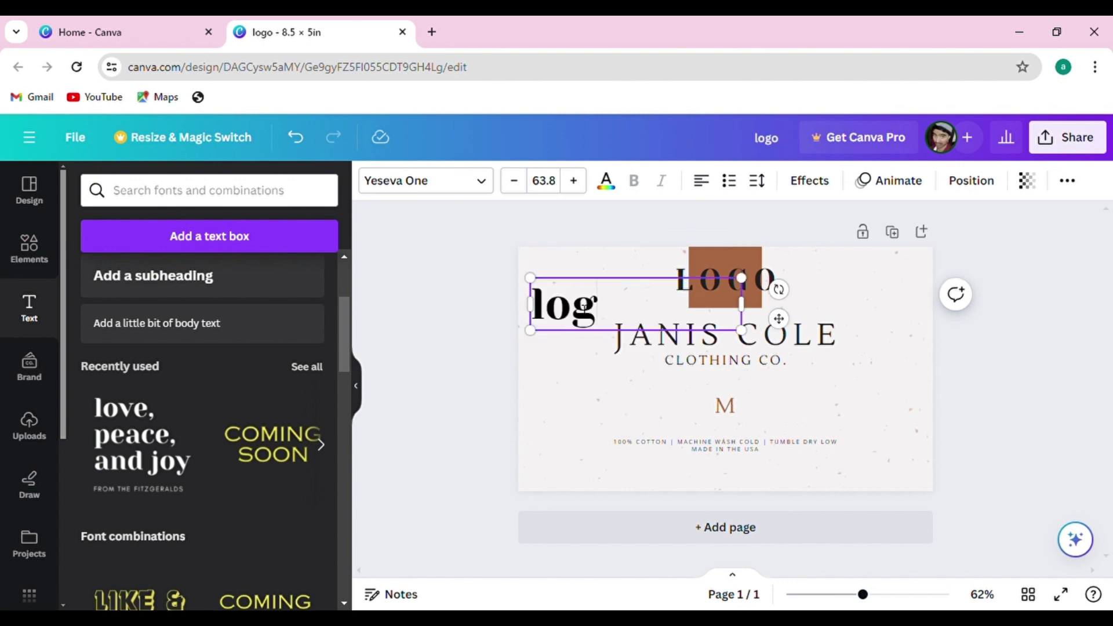
text(o)
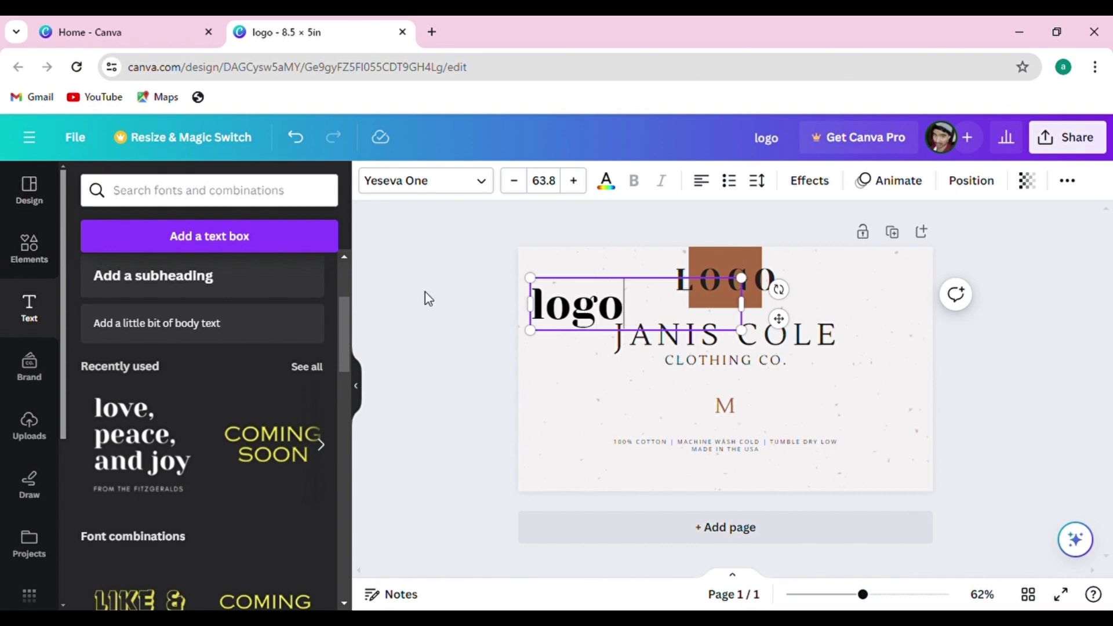
click(427, 244)
Centre-align the new logo text and narrow its box to about 1.9 in wide so it fits the word
click(557, 308)
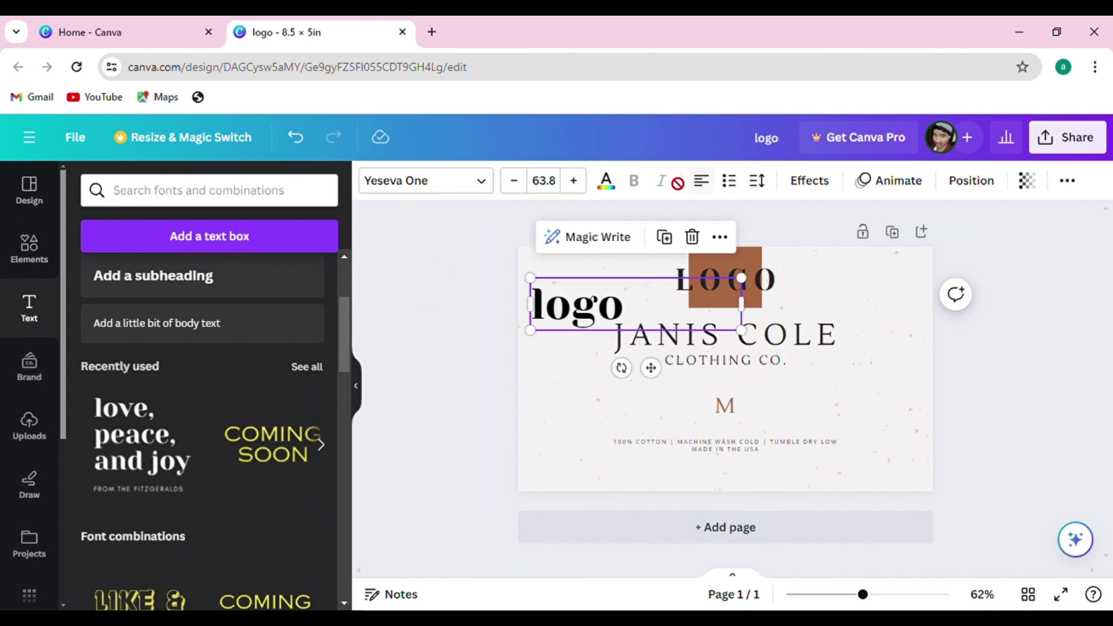
click(712, 189)
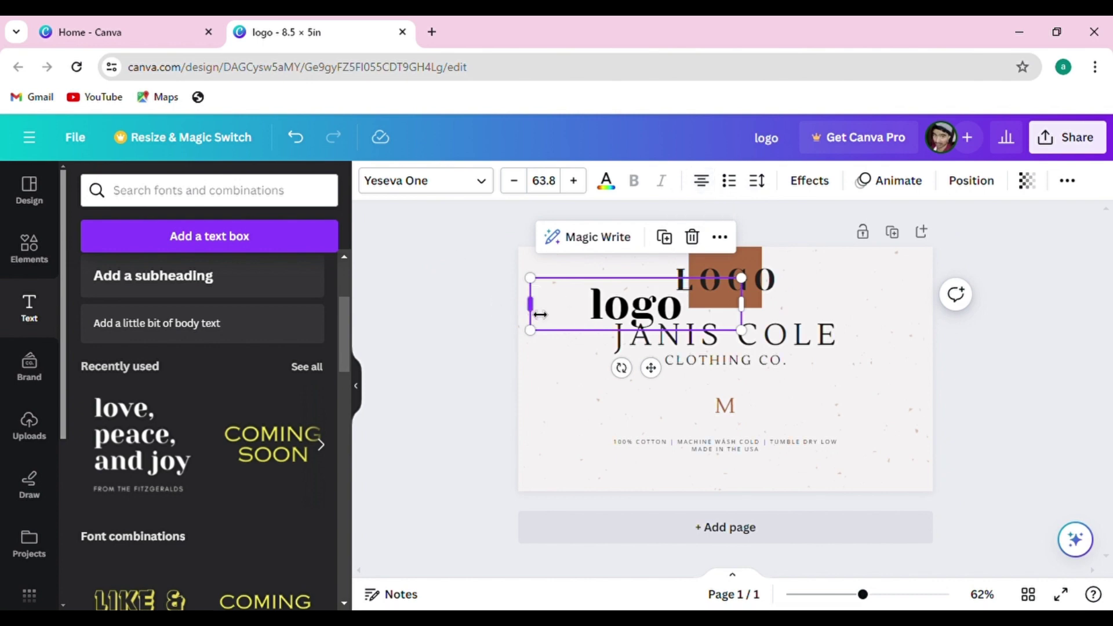
drag(540, 313, 589, 313)
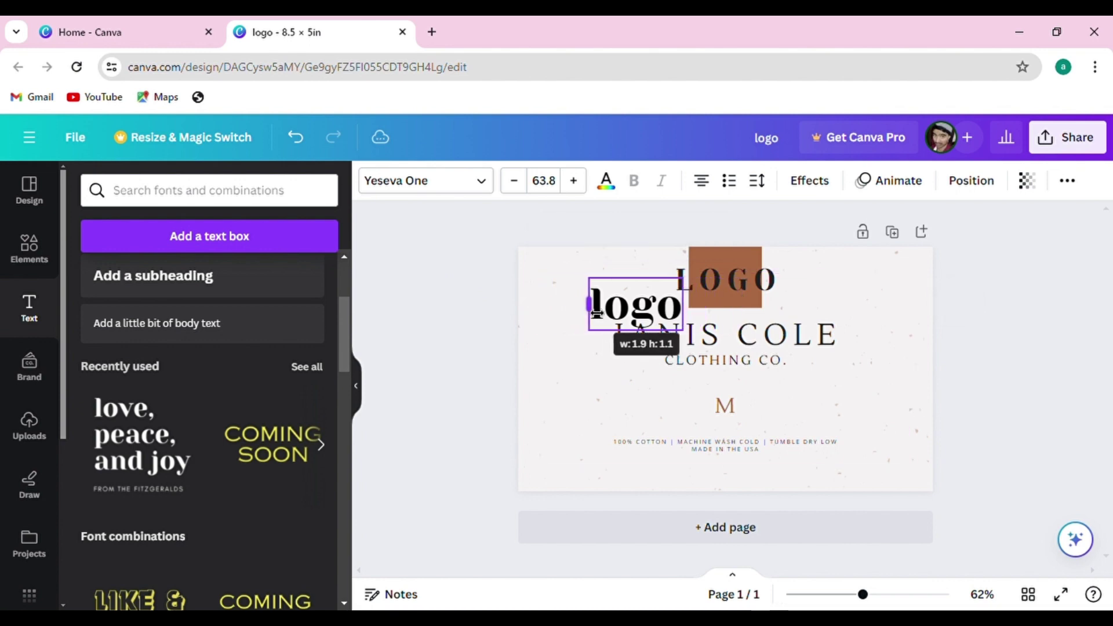
Delete the old uppercase LOGO text over the brown square
click(468, 305)
click(725, 280)
key(Delete)
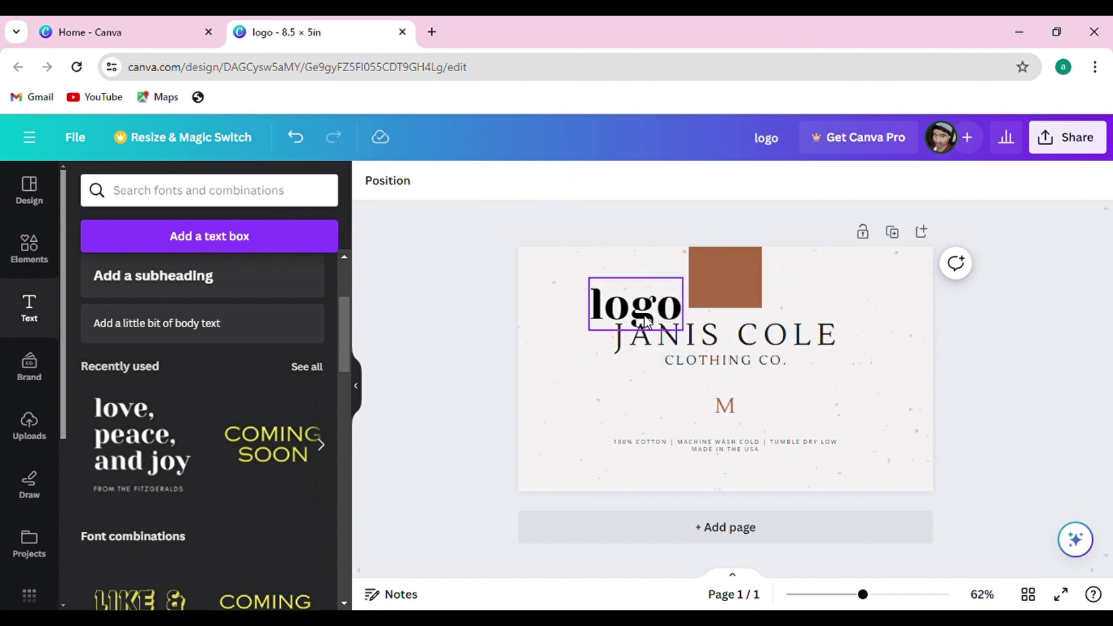
Centre the logo text over the brown square and scale it down to font size 43.7 so it fits inside
drag(646, 321, 738, 294)
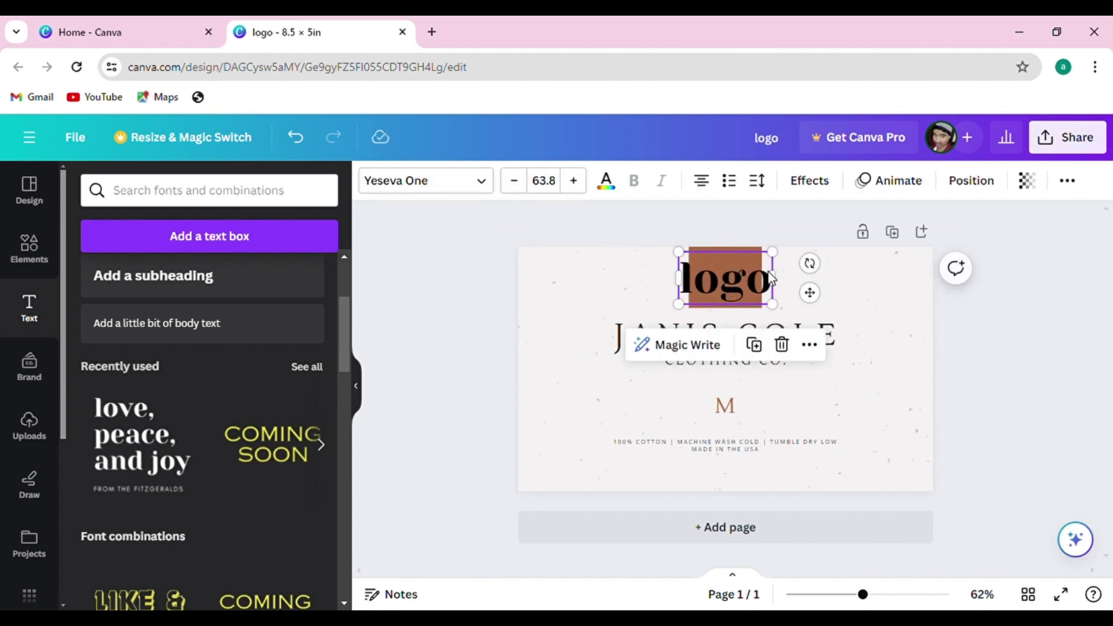
scroll(765, 265, up, 5)
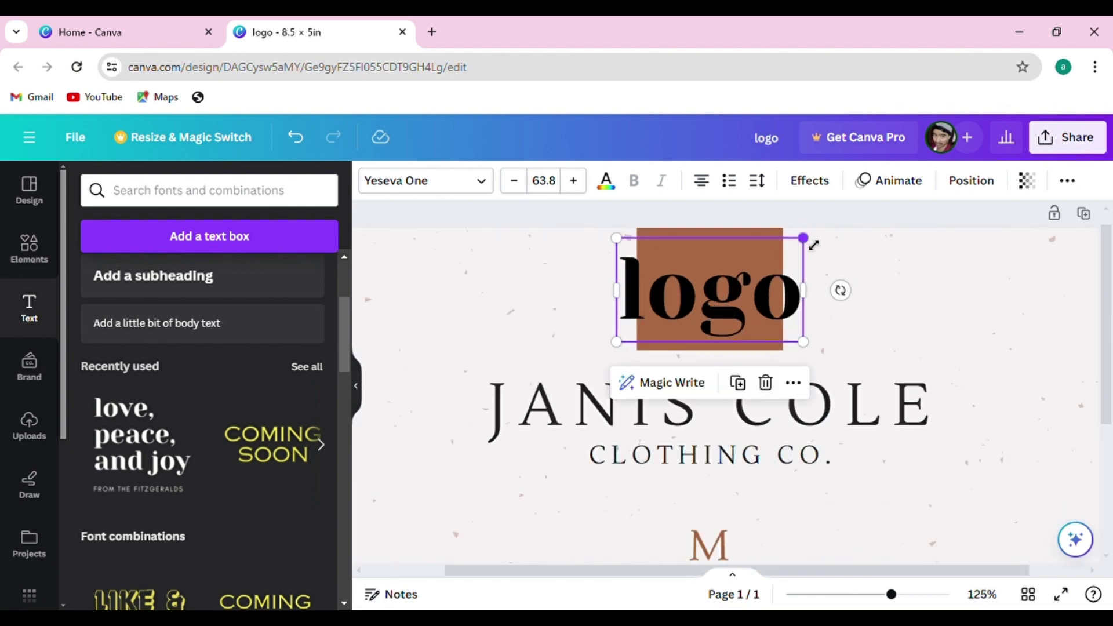
drag(814, 244, 775, 255)
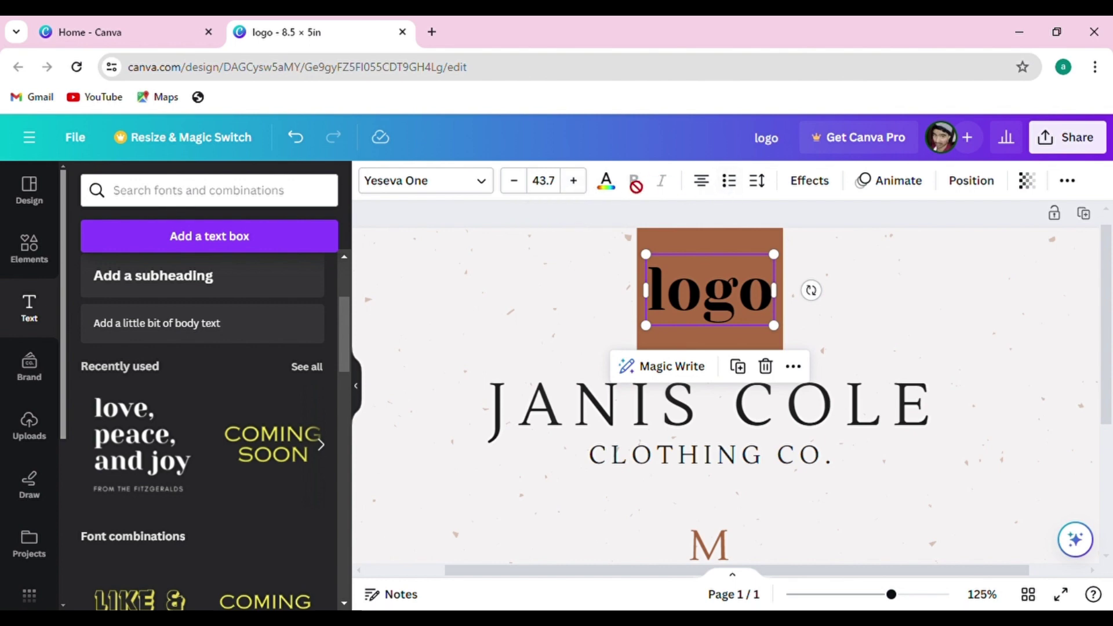
Recolour the logo text to the document's off-white #f4f2f3
click(609, 186)
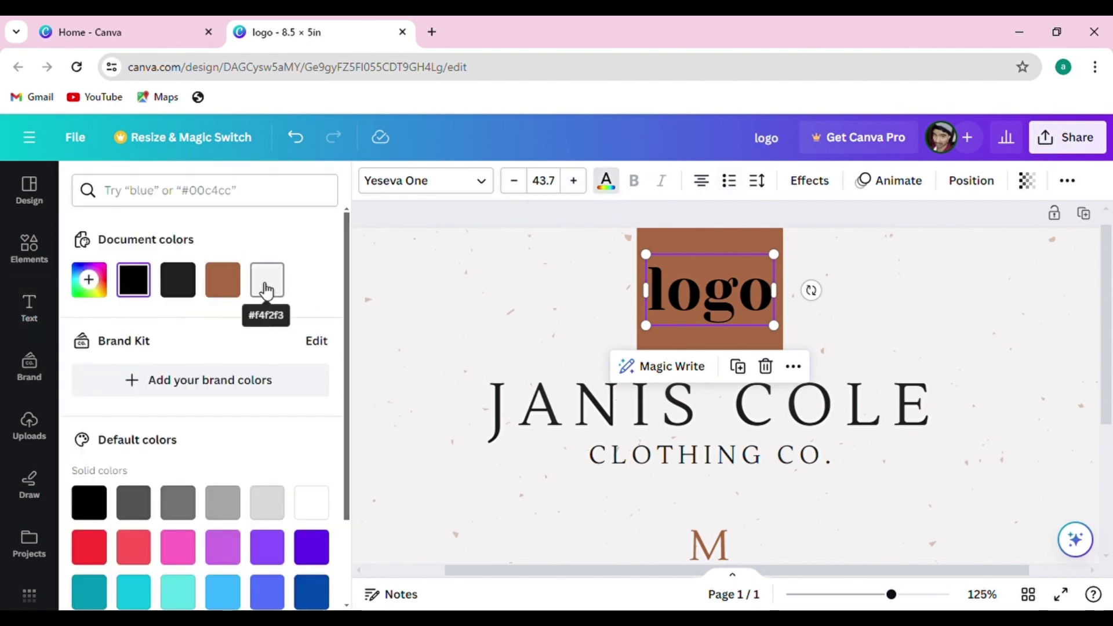
click(266, 284)
click(413, 279)
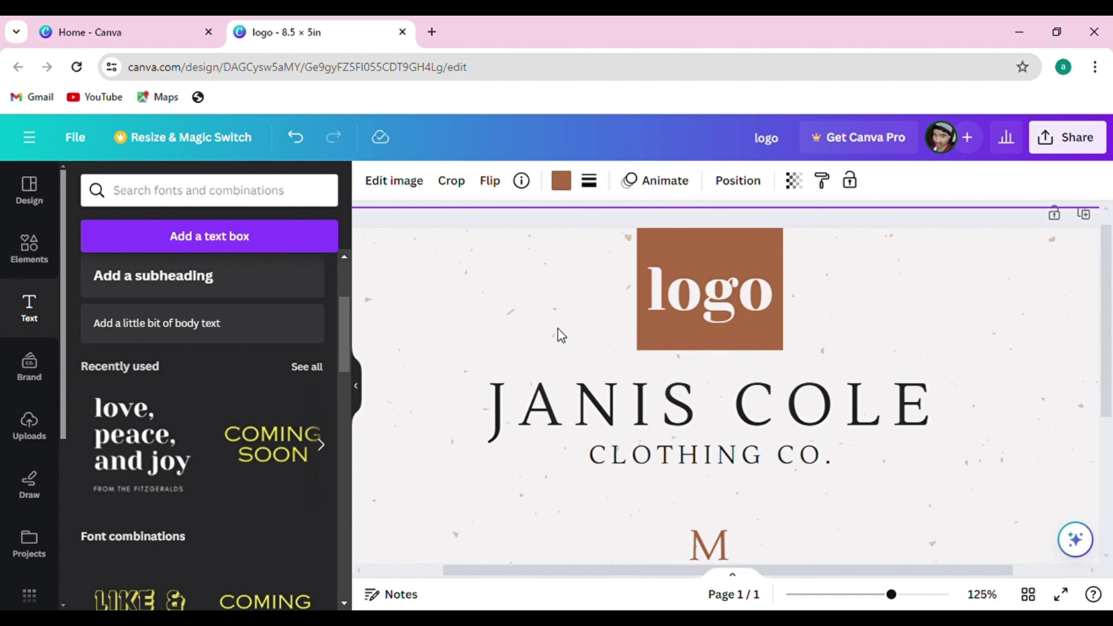
key(ctrl+alt+0)
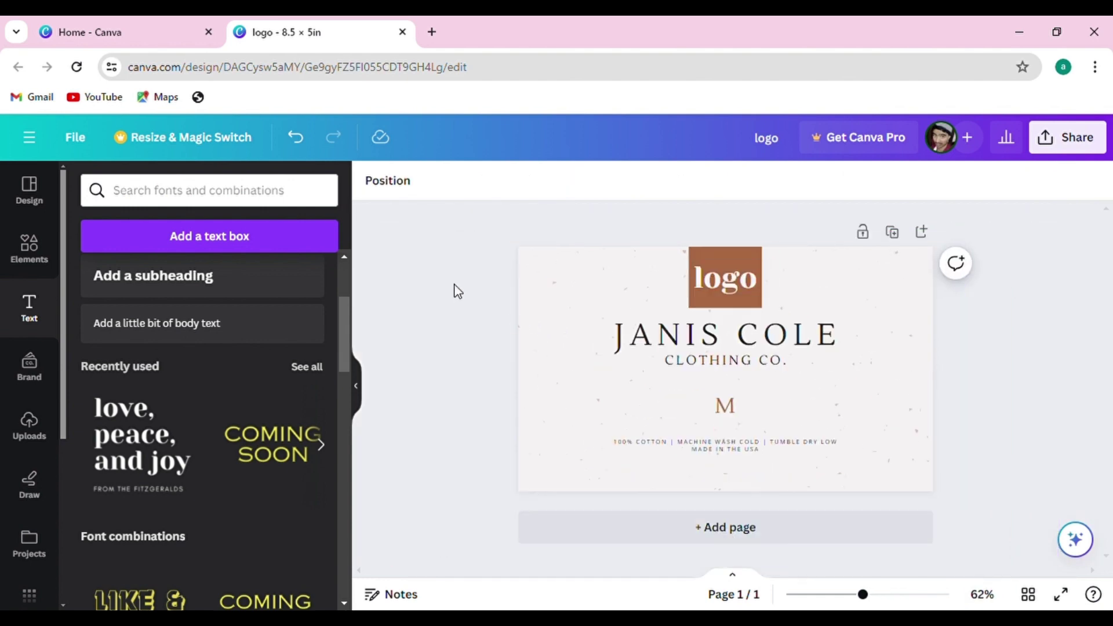
click(365, 395)
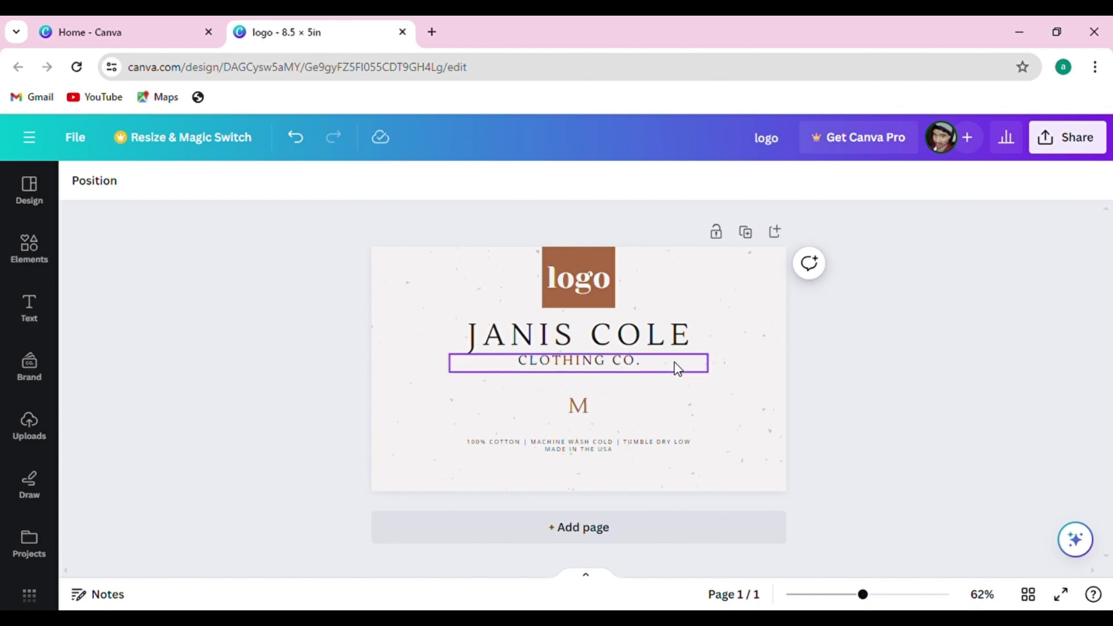
Change the large brand-name heading's font to Belleza
click(664, 339)
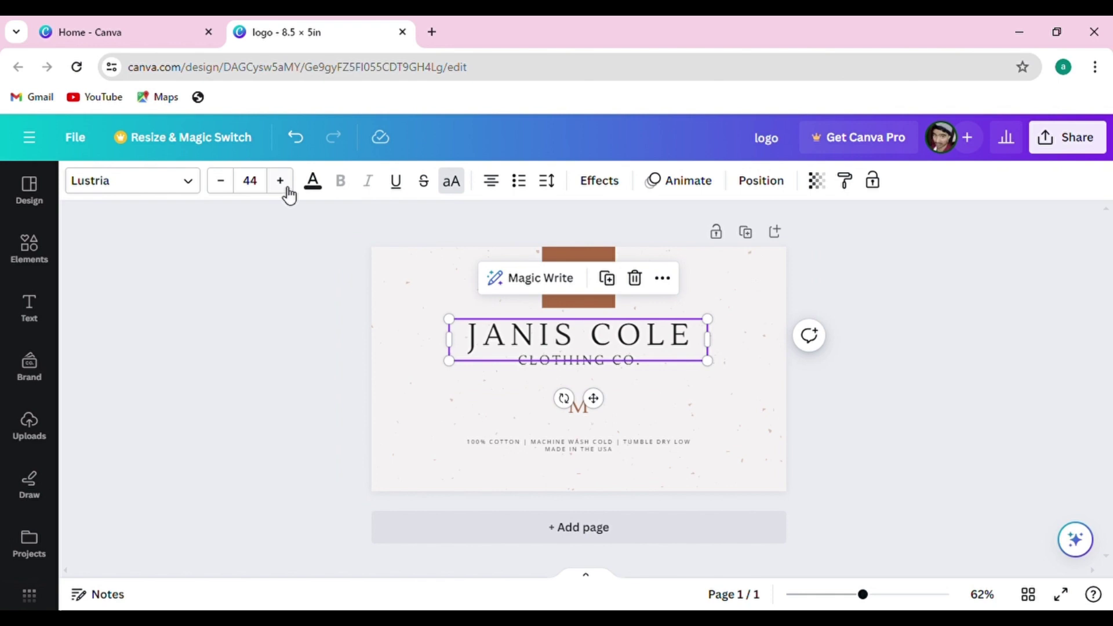
click(154, 181)
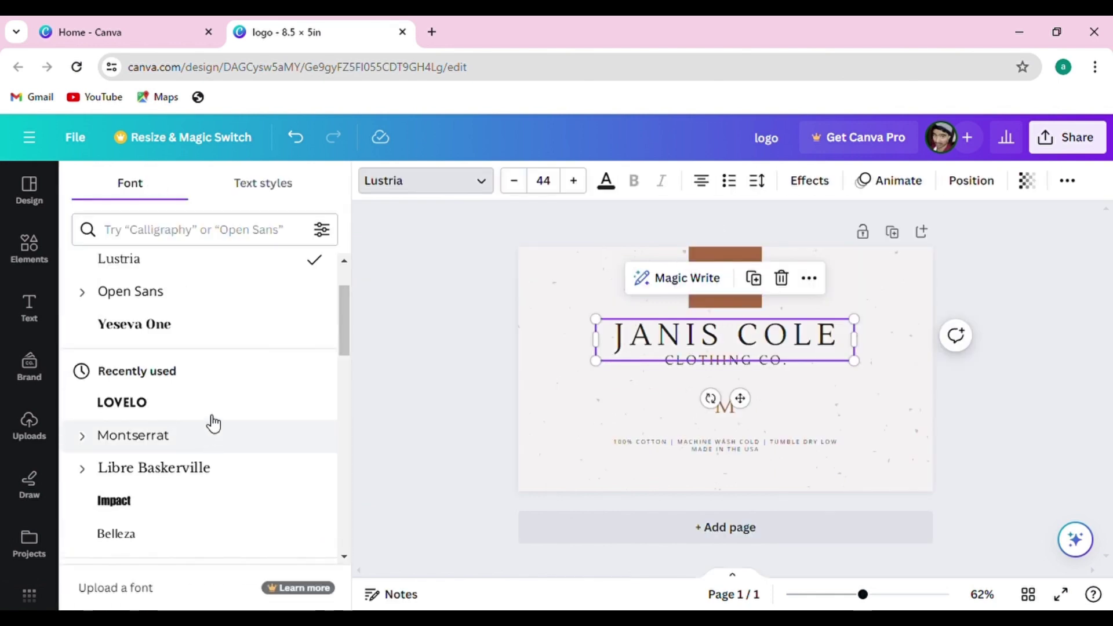
scroll(206, 430, down, 4)
scroll(201, 432, up, 1)
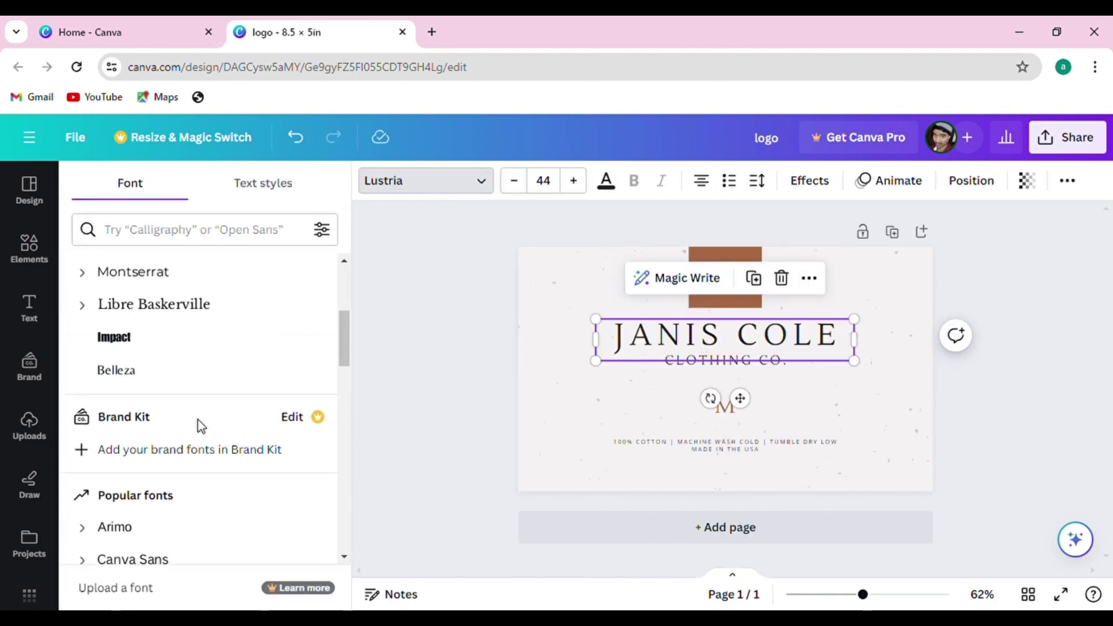
click(193, 374)
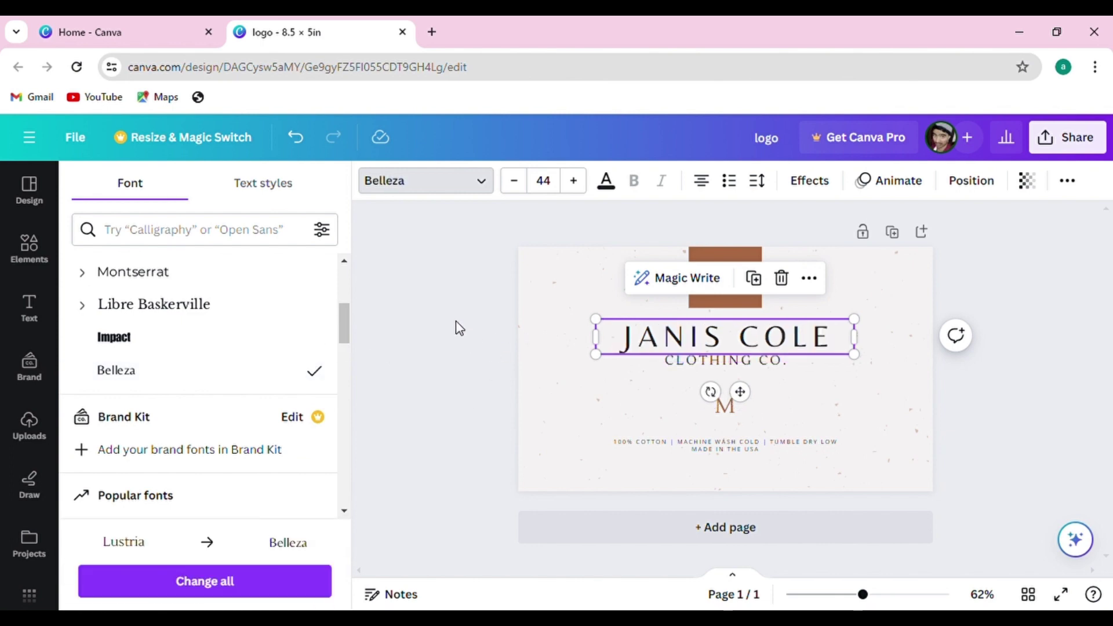
click(446, 299)
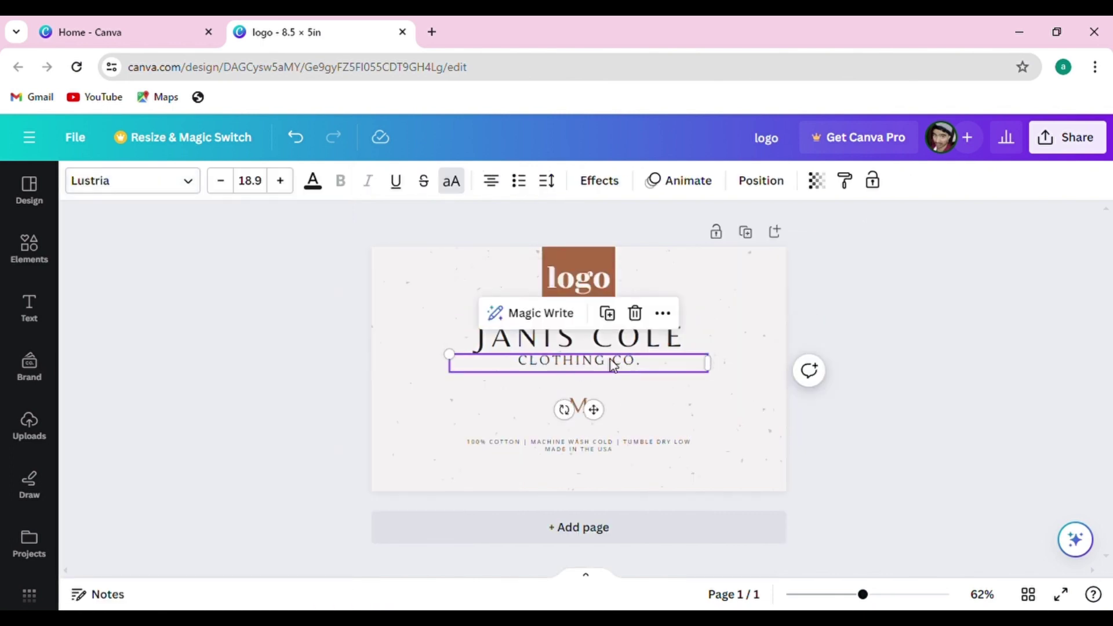
Replace the large brand-name heading's text with "JEANS TAG"
click(666, 345)
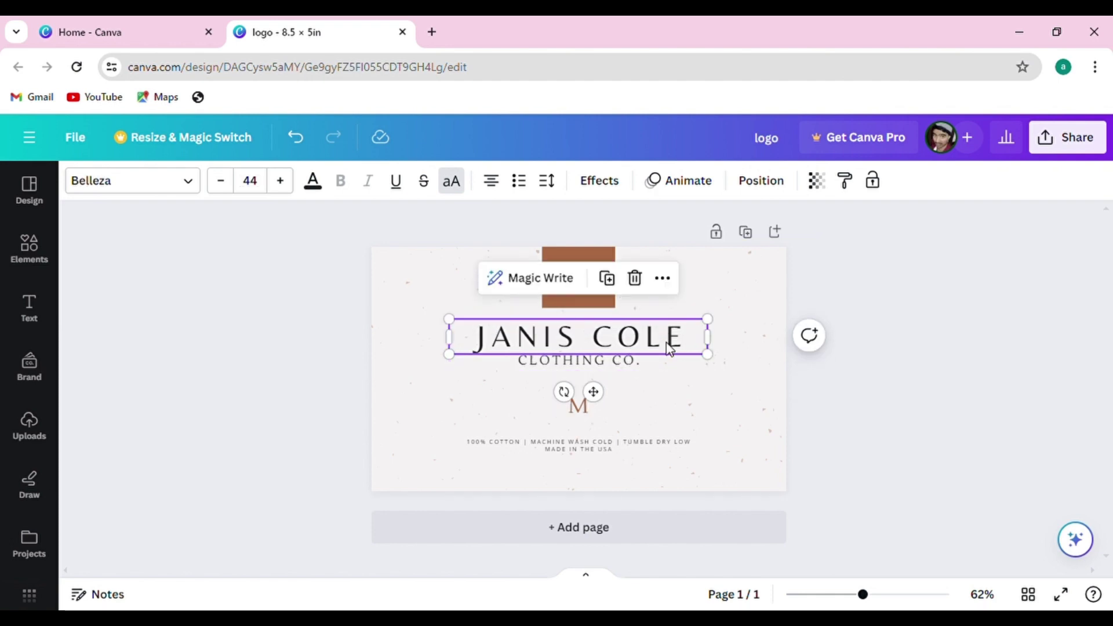
double_click(627, 338)
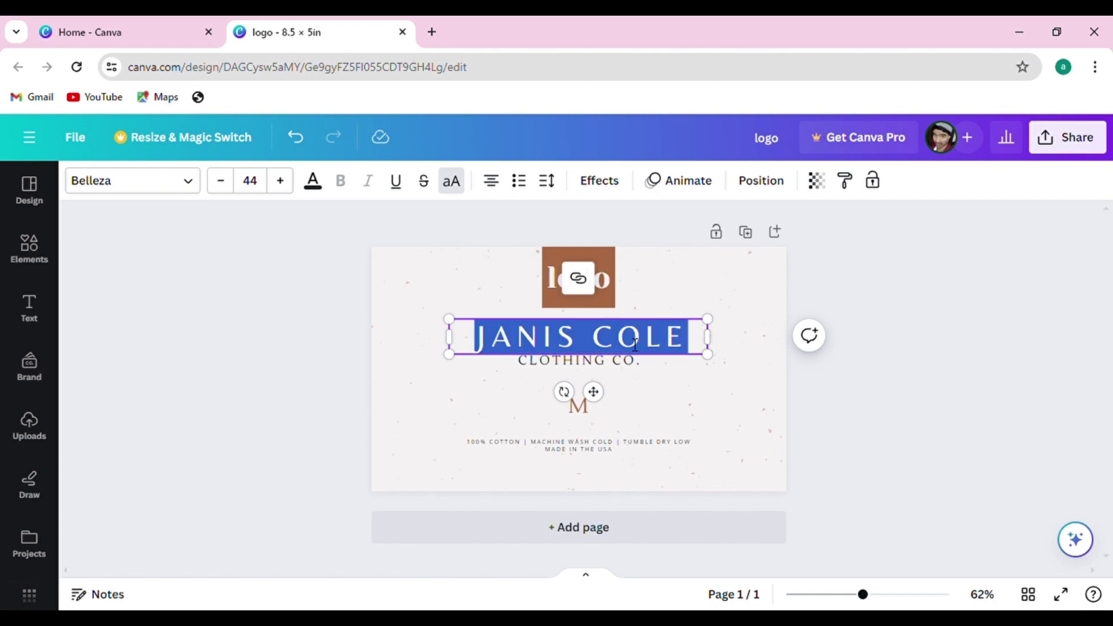
text(JEANS)
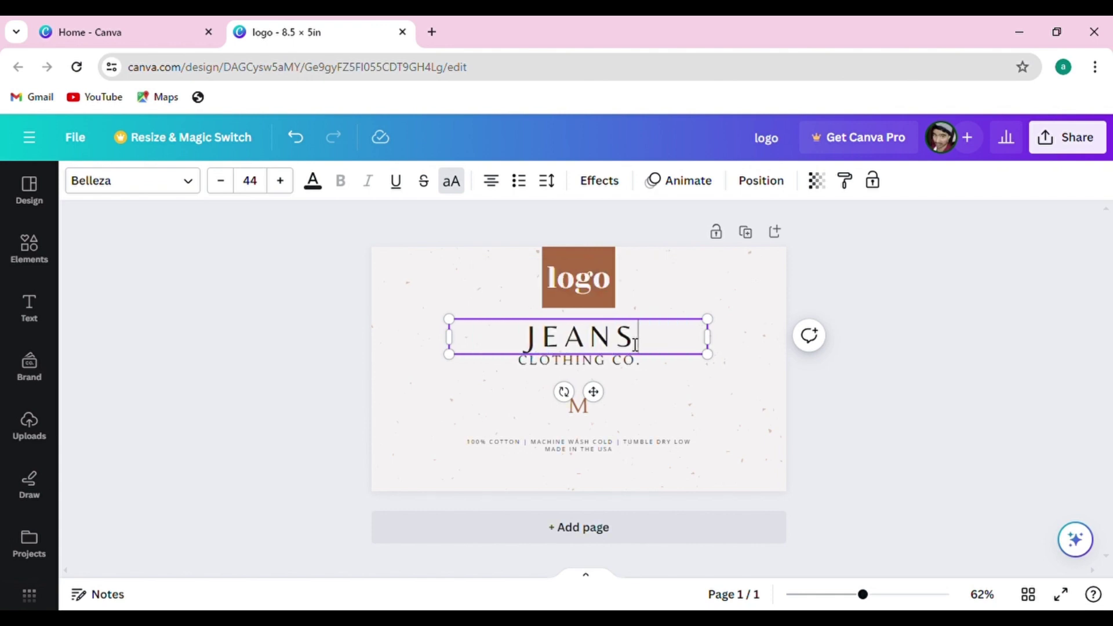
text( TAG)
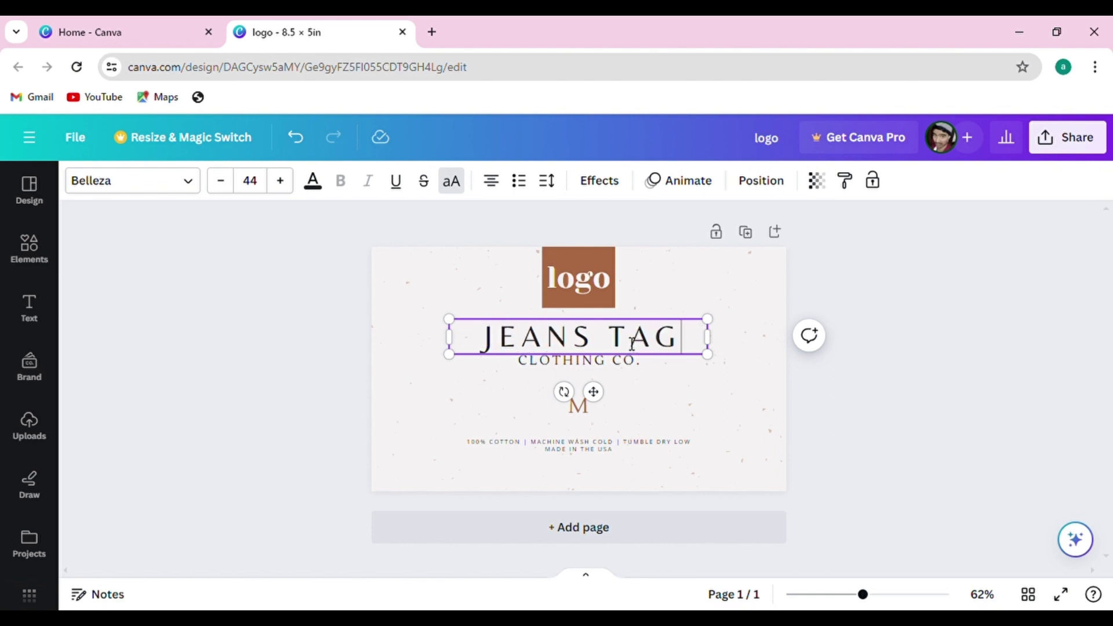
click(298, 294)
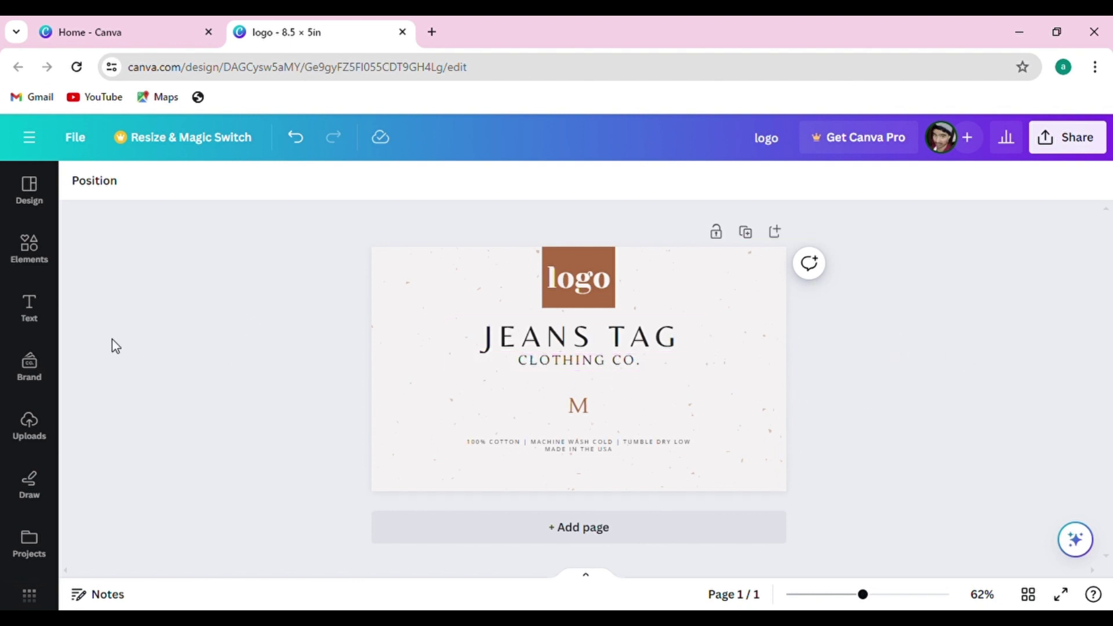
Add the ribbon banner shape with notched ends from the recently used elements to the label
click(40, 248)
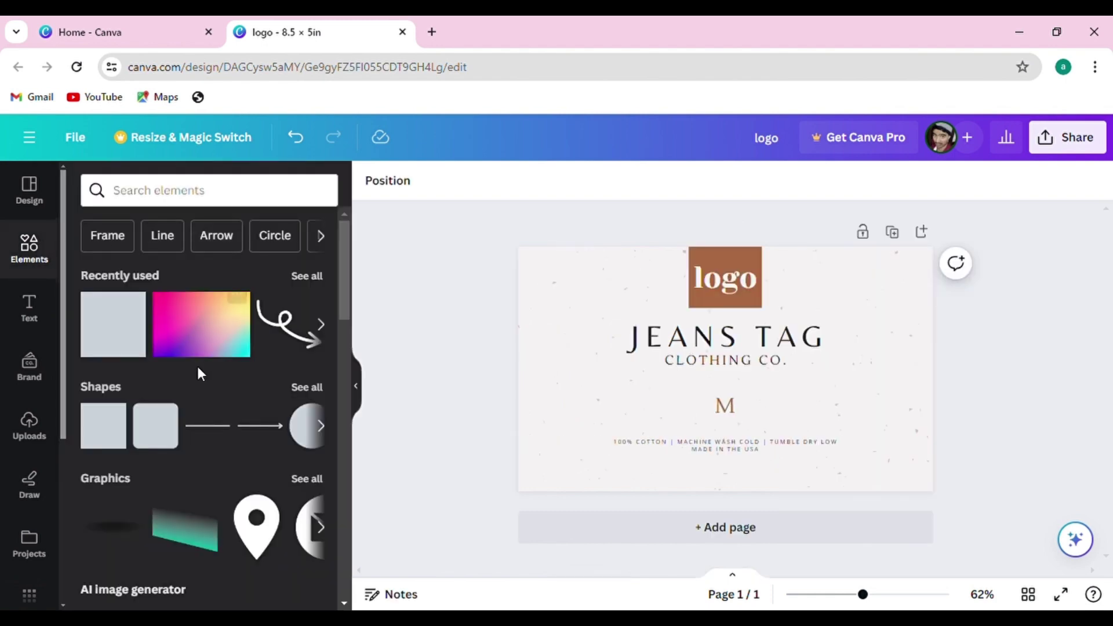
click(307, 276)
scroll(242, 444, down, 4)
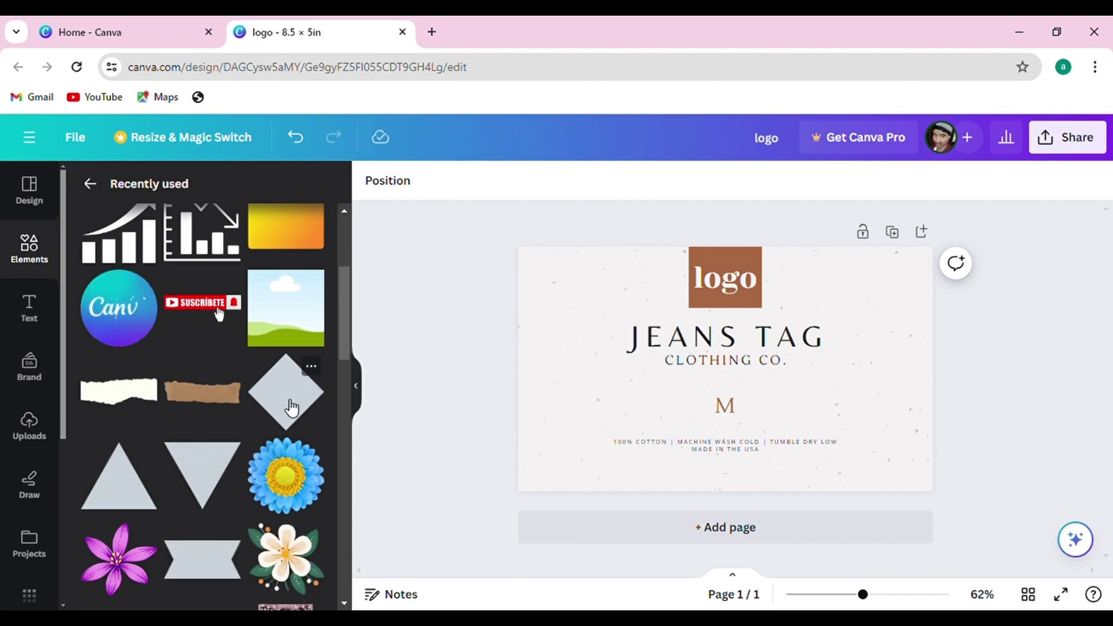
scroll(290, 406, down, 3)
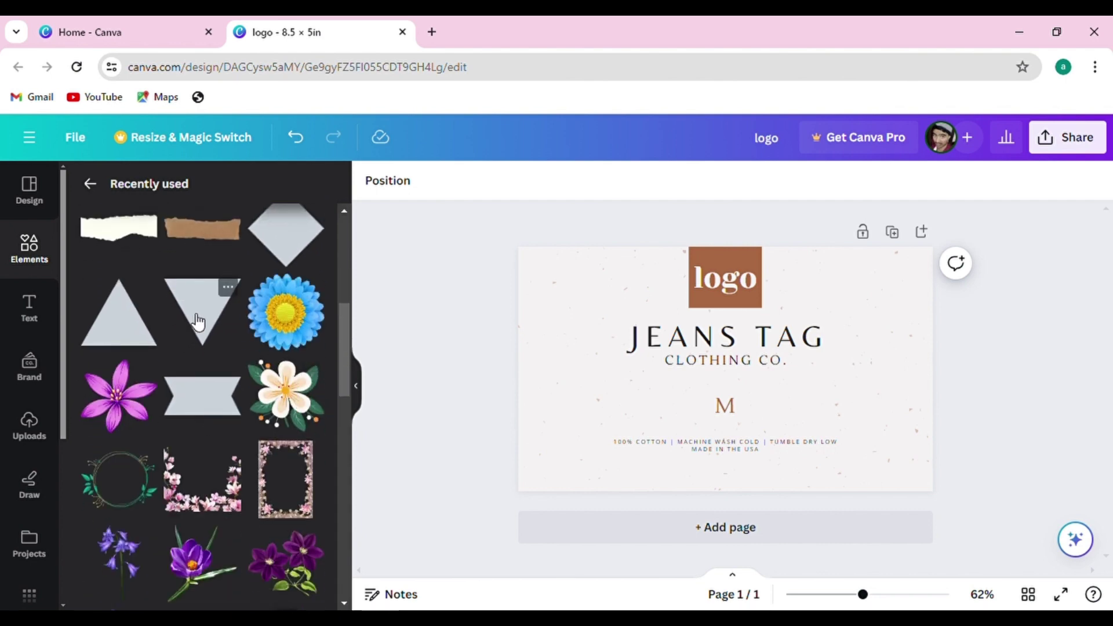
click(200, 397)
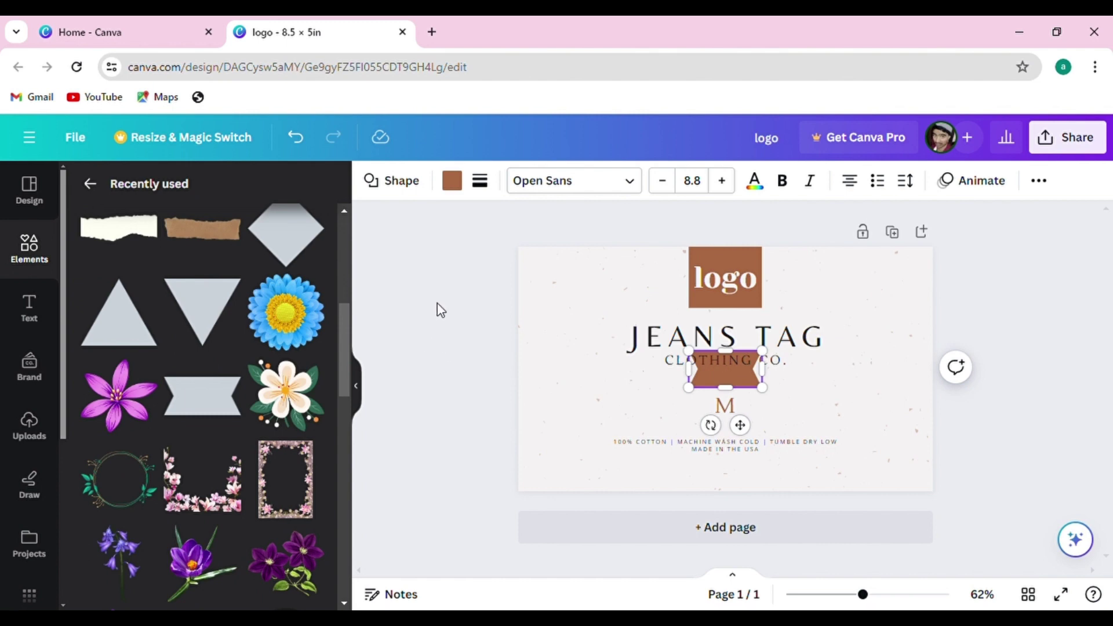
Stretch the ribbon banner wide and place it between the "CLOTHING CO." line and the care text
drag(747, 385, 843, 410)
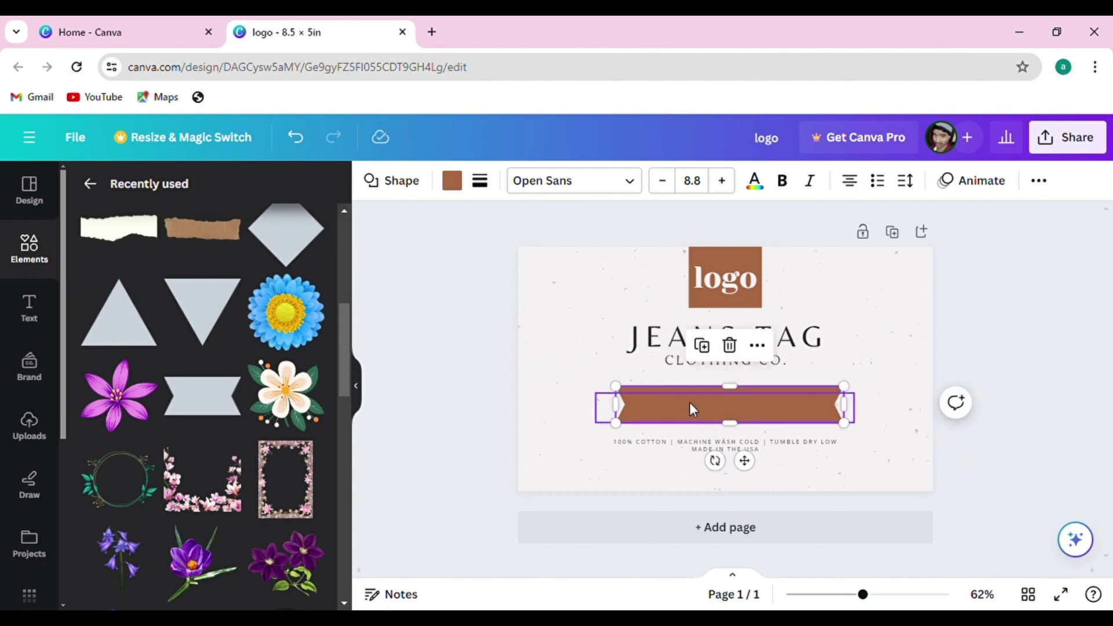
click(393, 298)
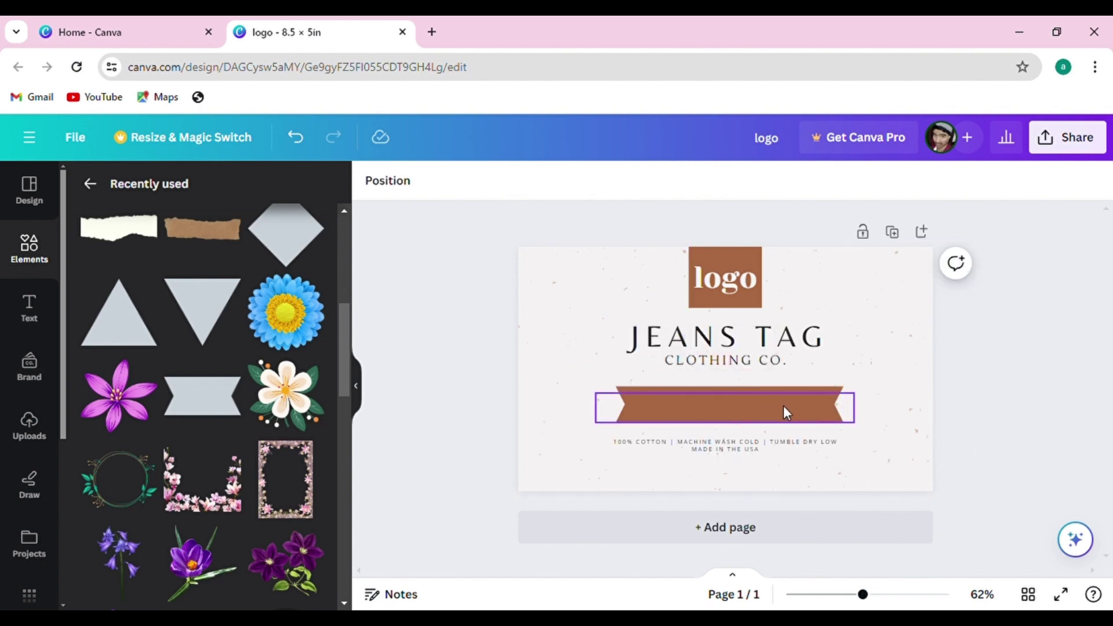
Try moving the size letter "M" up from behind the banner, and return it behind the banner
mouse_move(784, 405)
mouse_down()
mouse_move(780, 393)
mouse_move(795, 394)
mouse_up()
click(455, 314)
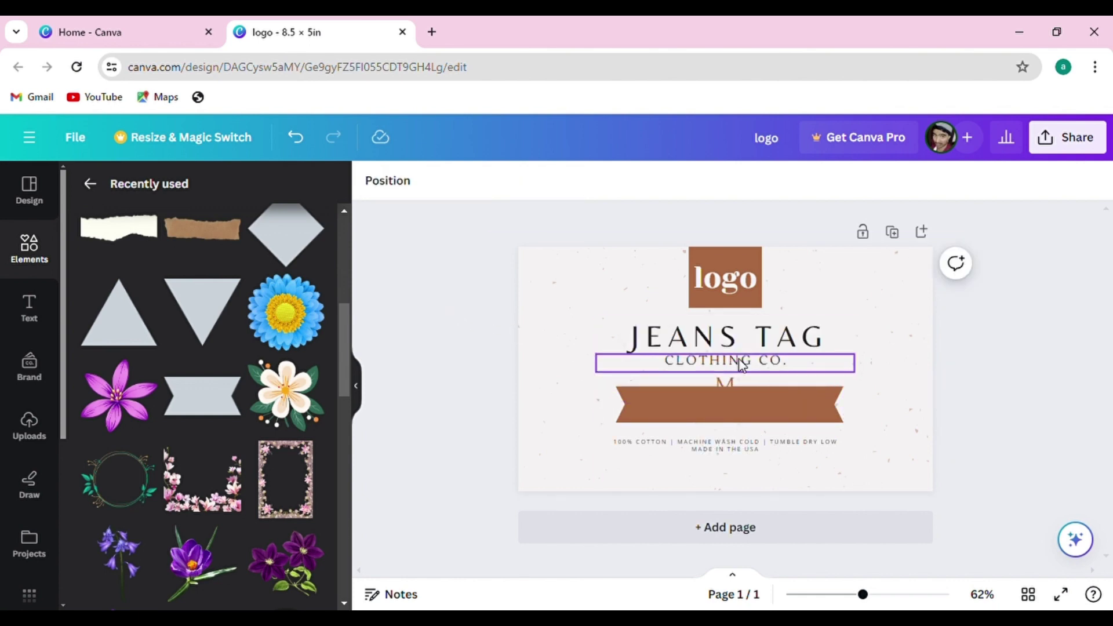
drag(725, 383, 743, 412)
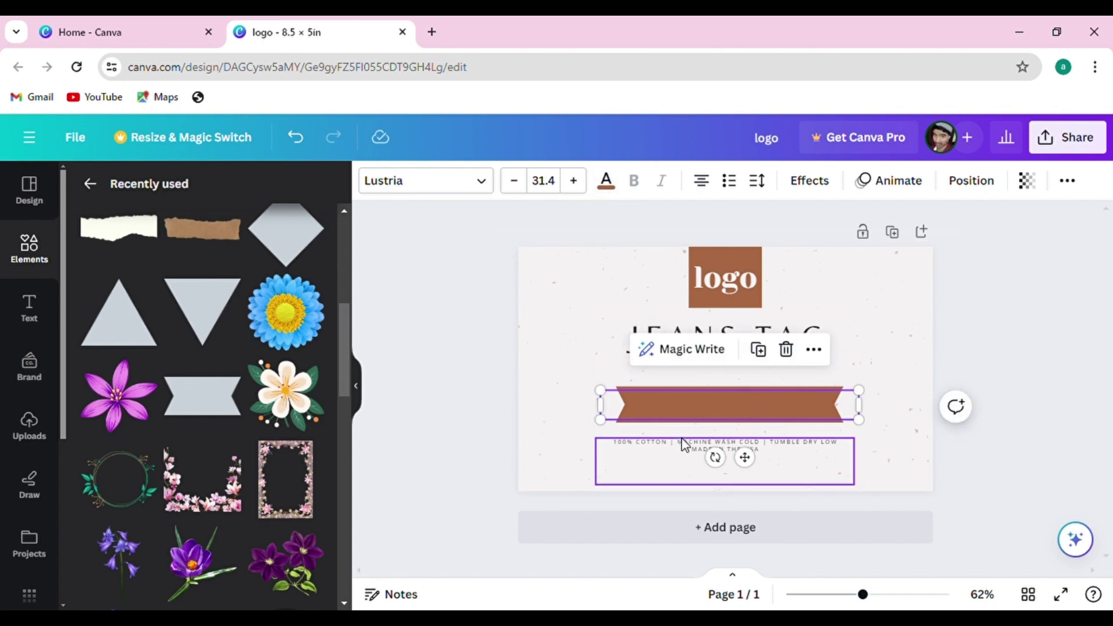
click(700, 443)
click(721, 446)
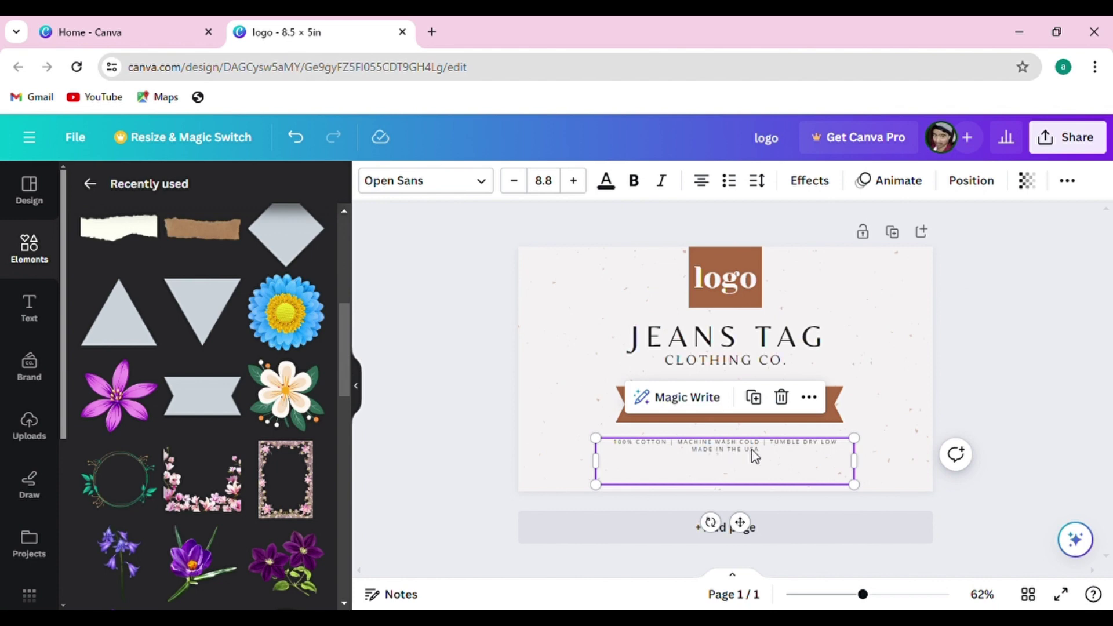
scroll(753, 450, up, 5)
scroll(753, 450, down, 3)
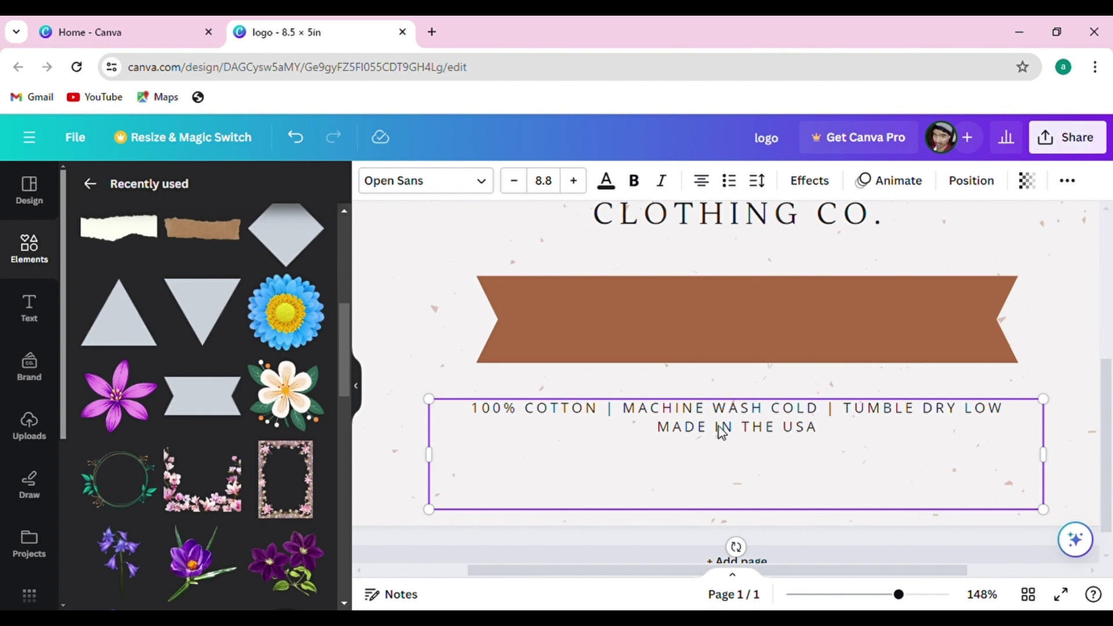
scroll(717, 432, down, 3)
click(442, 284)
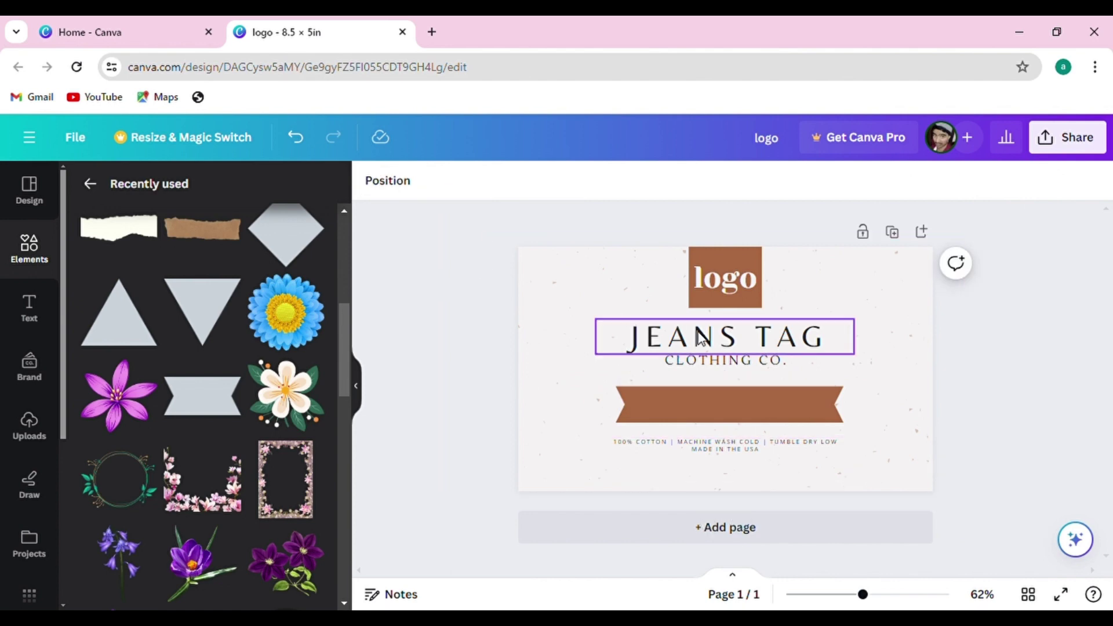
Replace the large brand-name heading's text with "VITAMIN C"
click(706, 342)
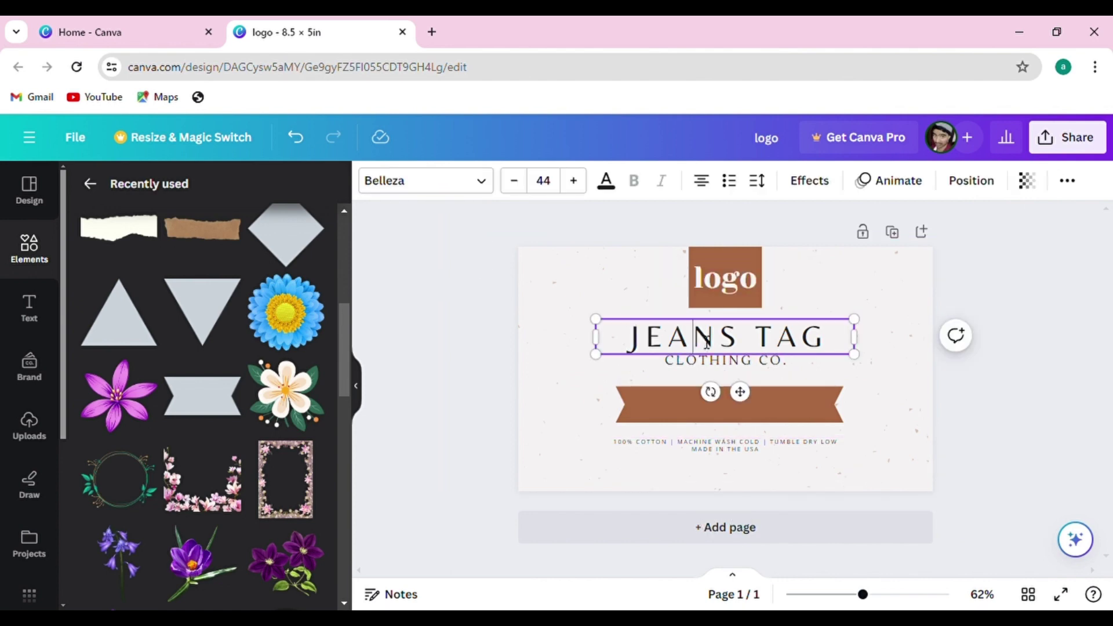
key(ctrl+a)
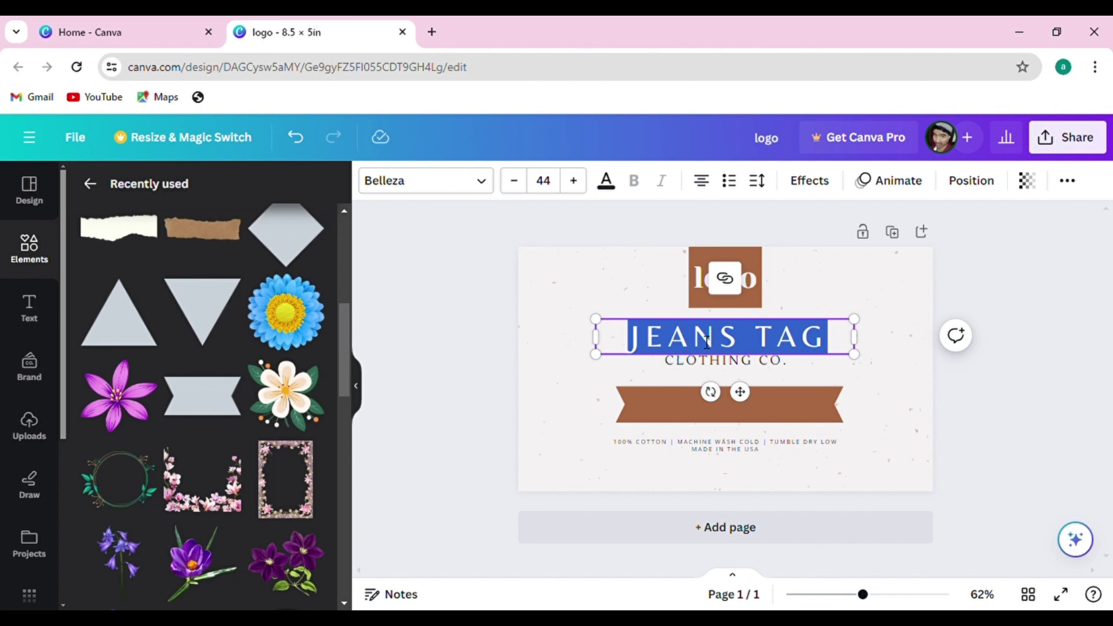
text(VITAMI)
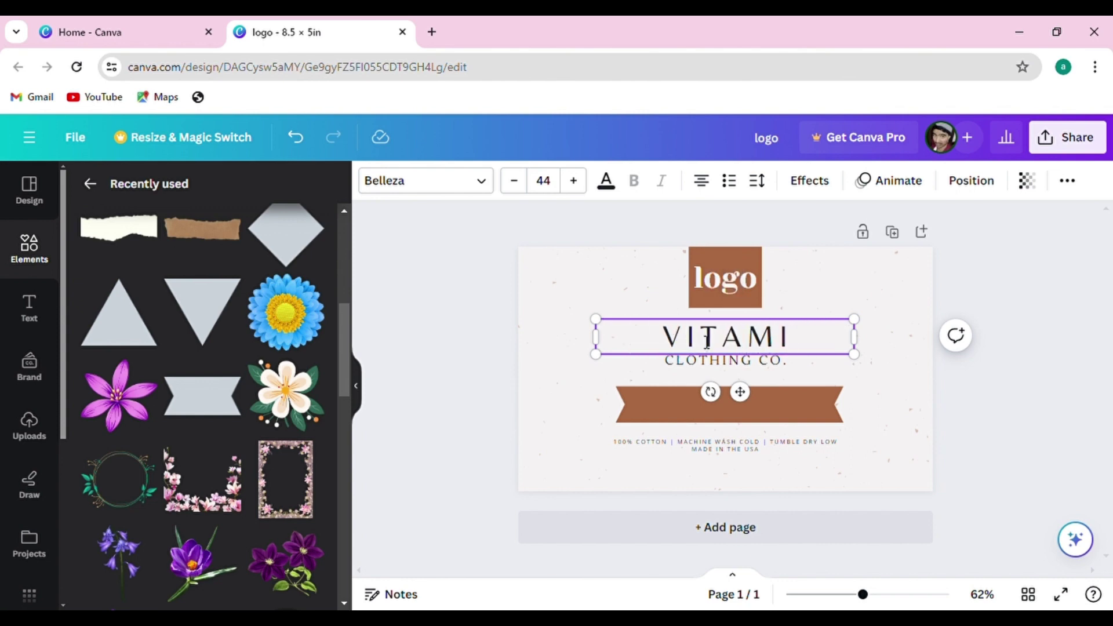
text(N C)
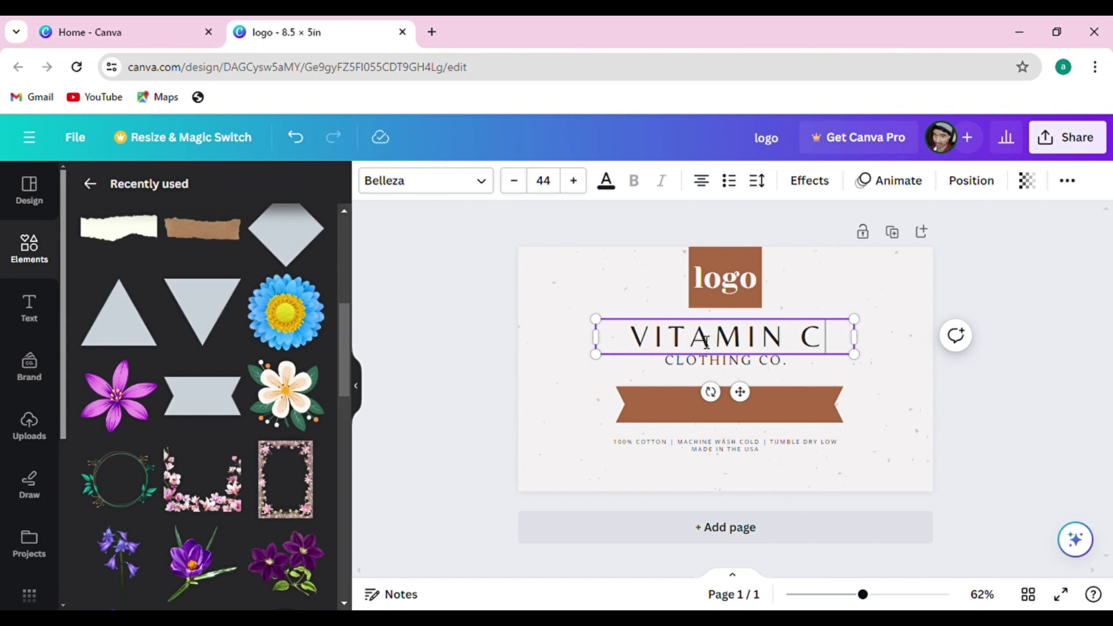
click(898, 257)
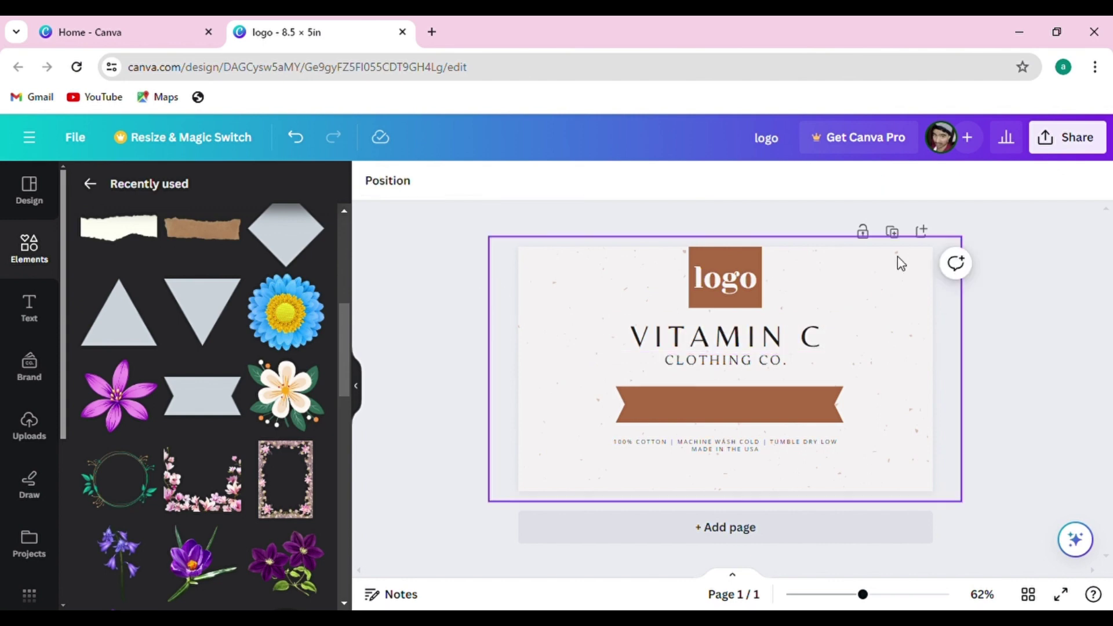
Recolour the square behind the logo text to the default solid red
click(751, 254)
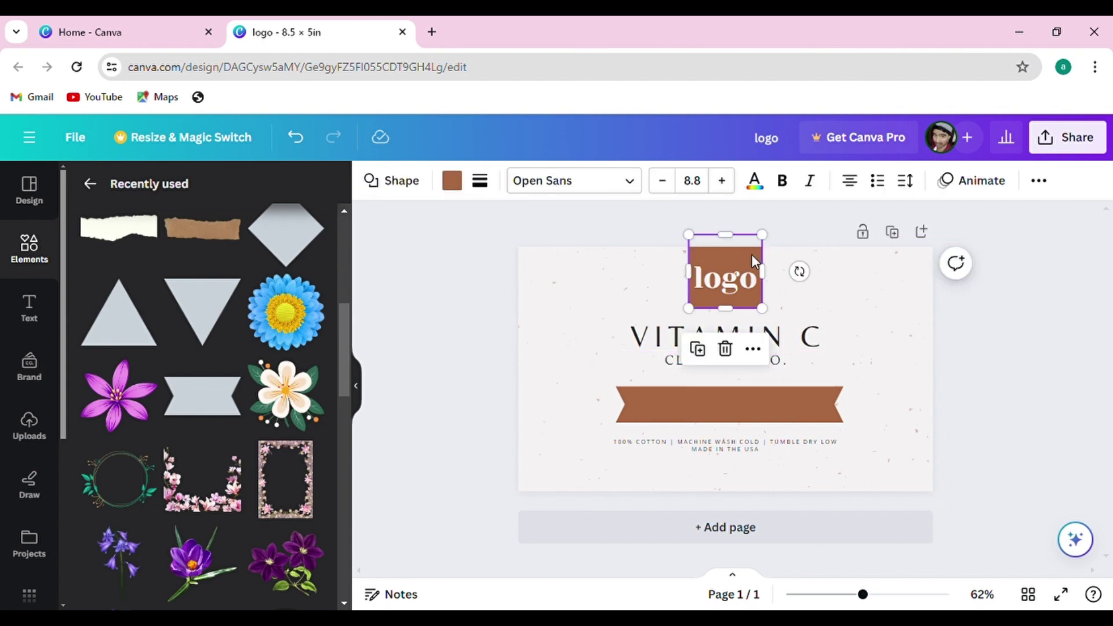
click(452, 180)
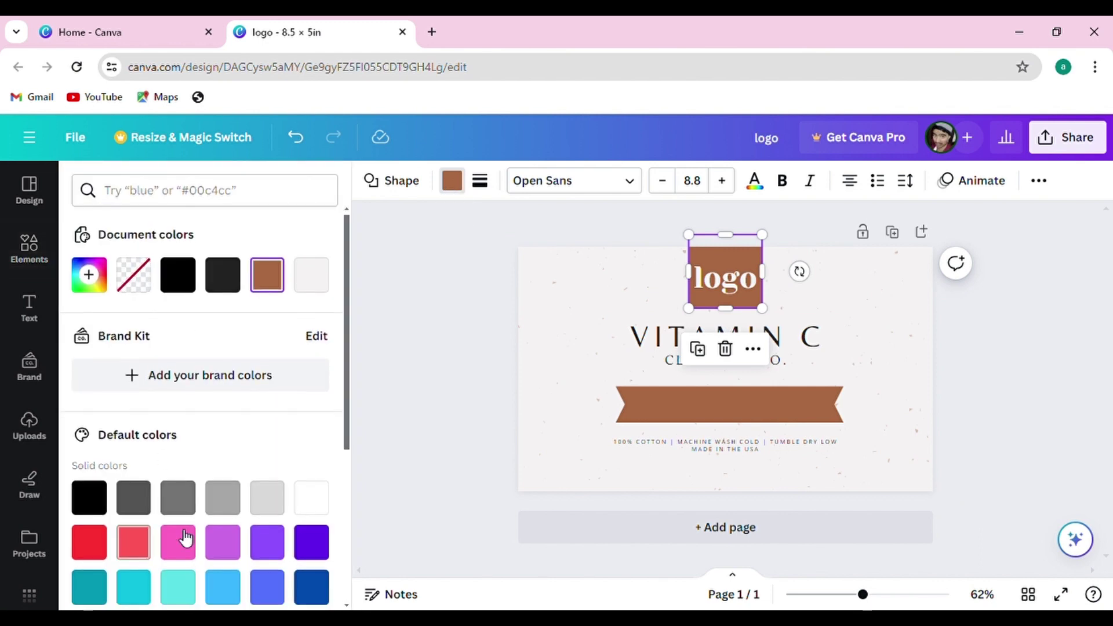
scroll(185, 522, down, 5)
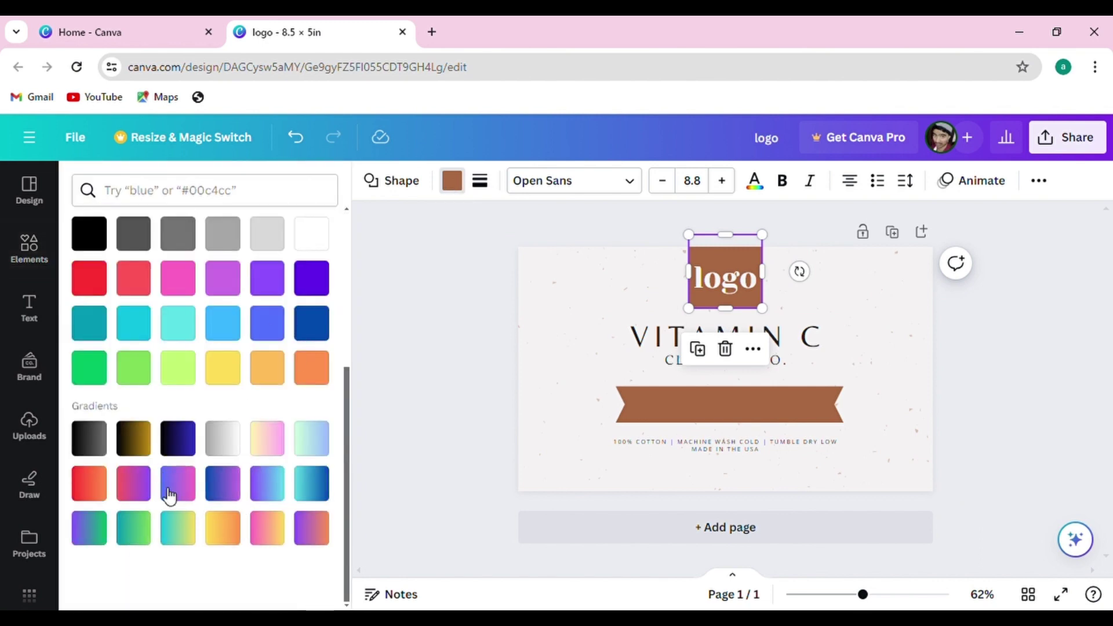
click(320, 369)
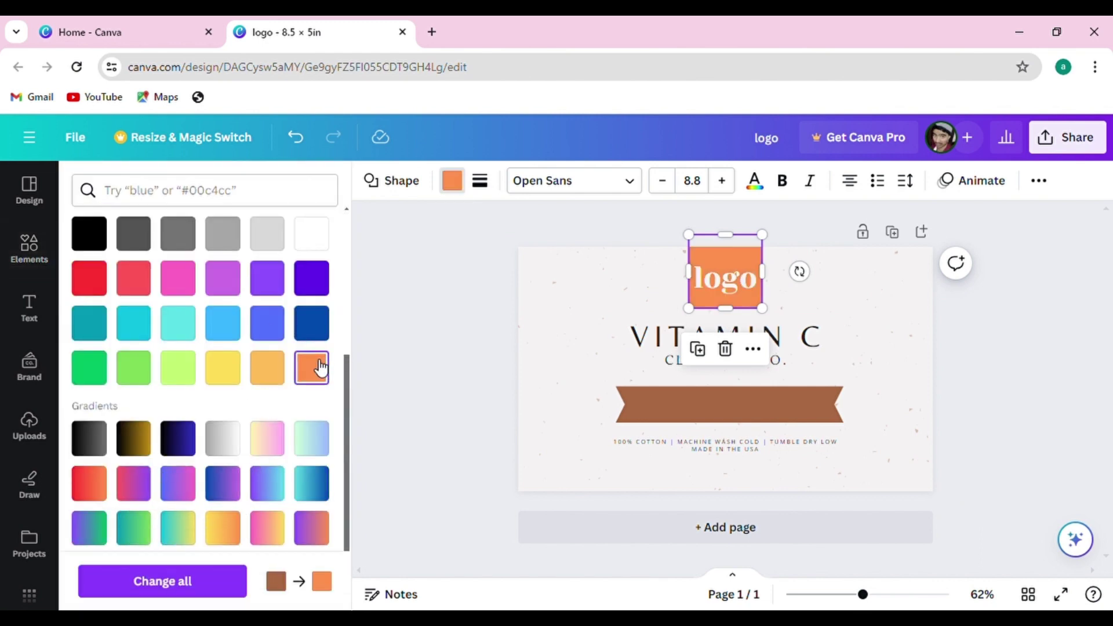
click(104, 282)
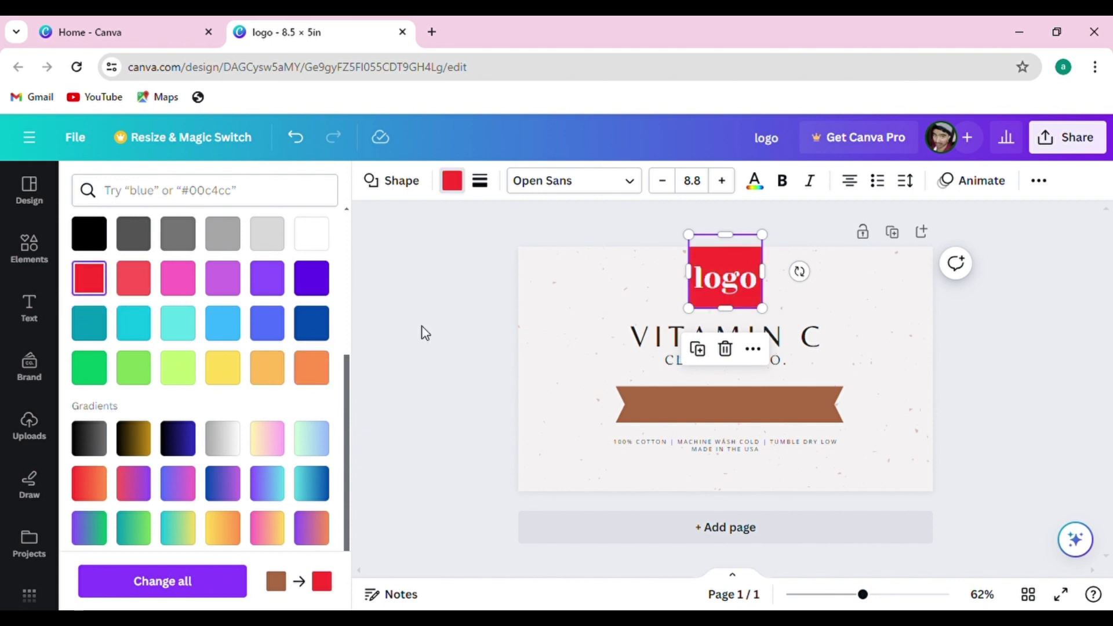
Recolour the ribbon banner to a custom bright yellow, about #EBDB0D
click(726, 408)
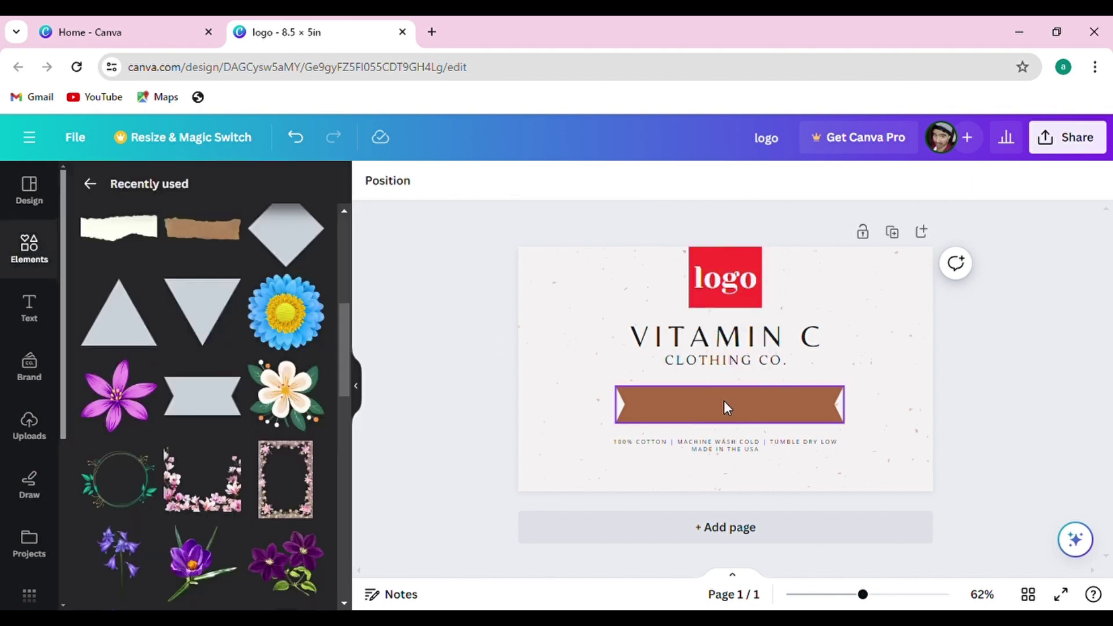
click(829, 398)
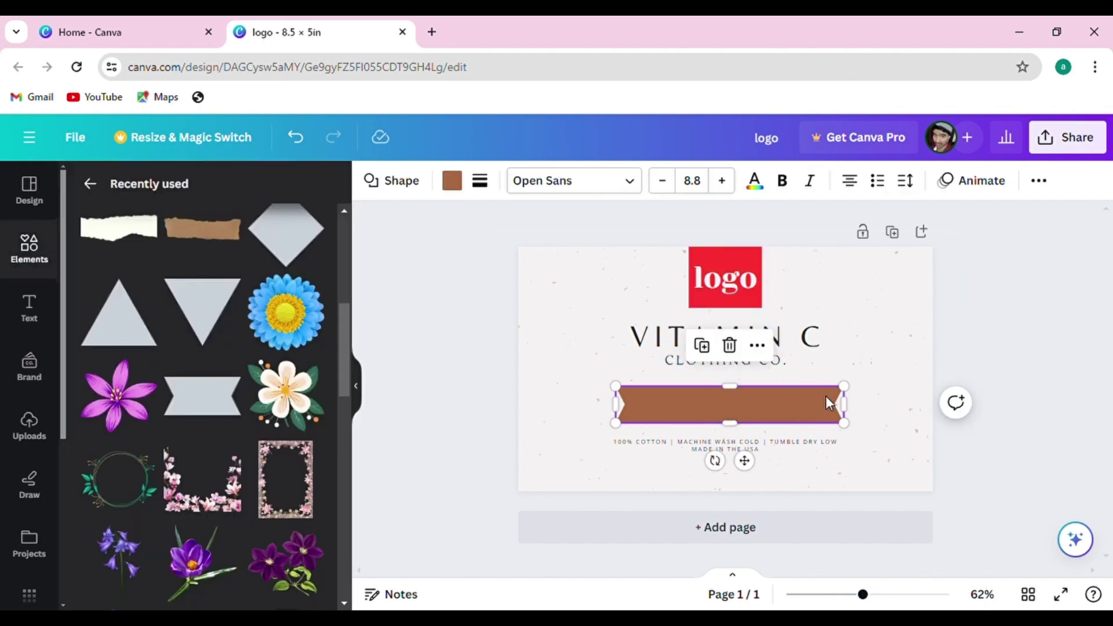
click(458, 184)
scroll(182, 415, down, 4)
scroll(178, 411, up, 2)
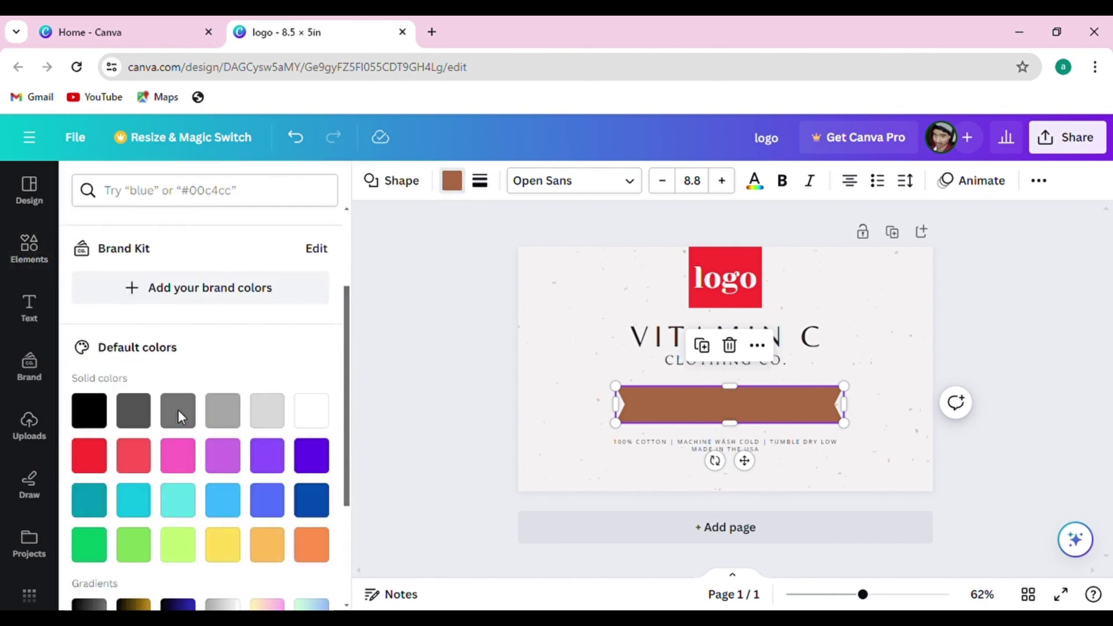
scroll(179, 410, up, 2)
click(89, 280)
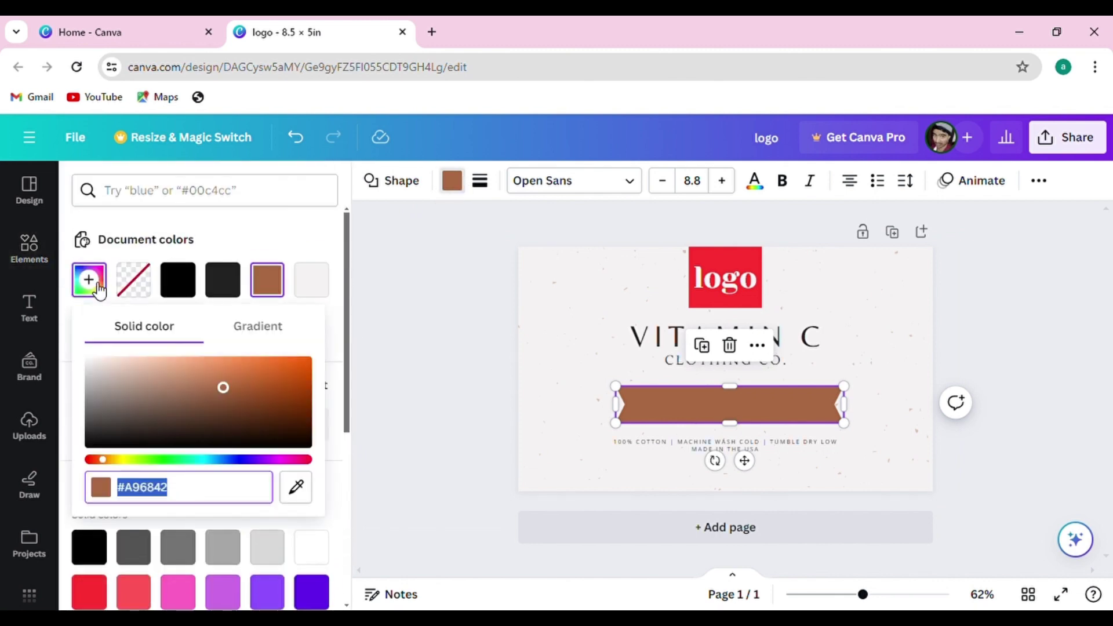
click(129, 460)
drag(256, 393, 300, 364)
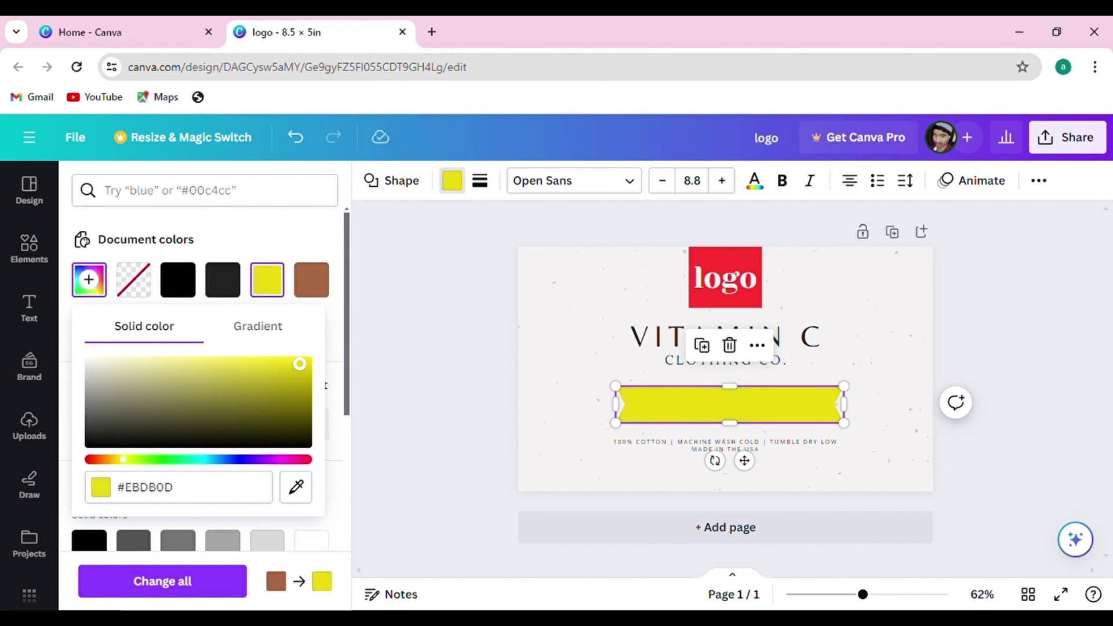
click(465, 315)
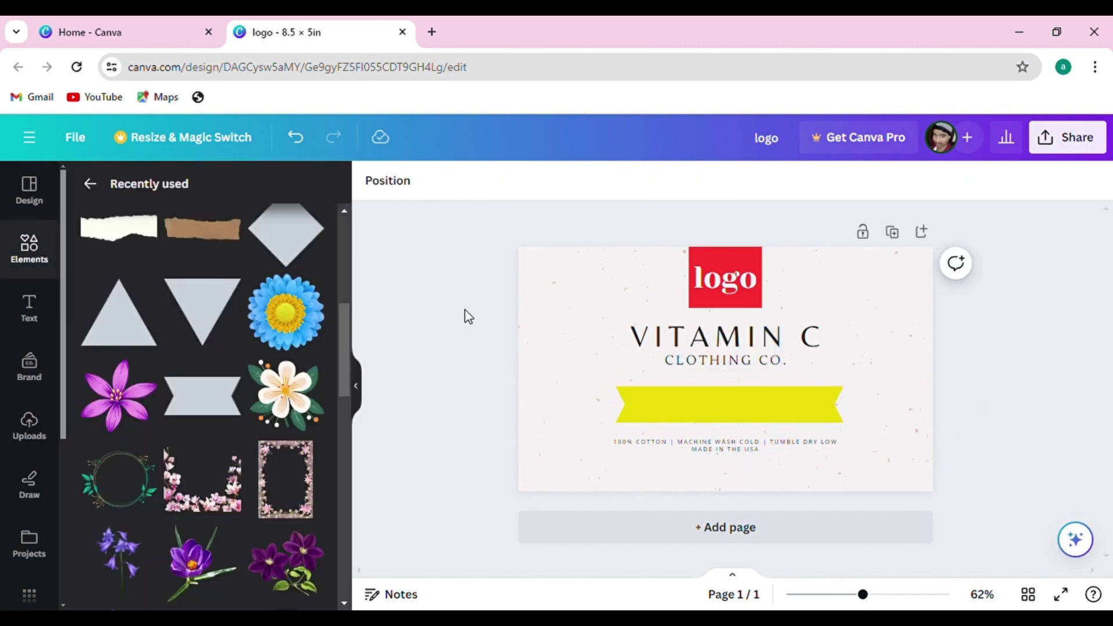
Change the first line of the small text below the banner to "100% NATURAL AND FACE WASH"
click(738, 457)
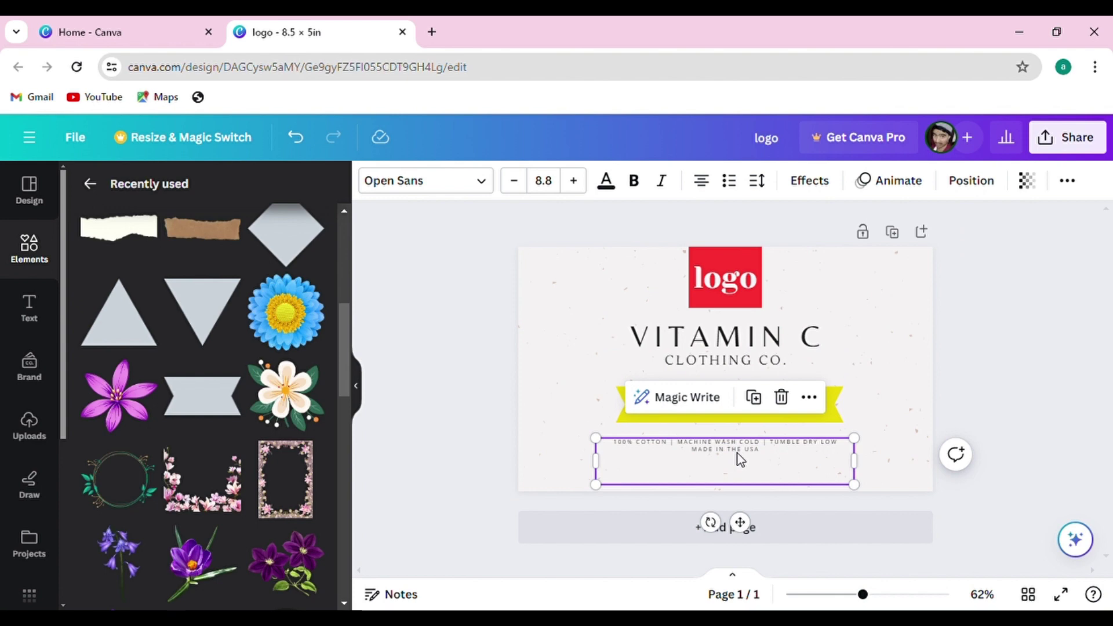
scroll(737, 454, up, 5)
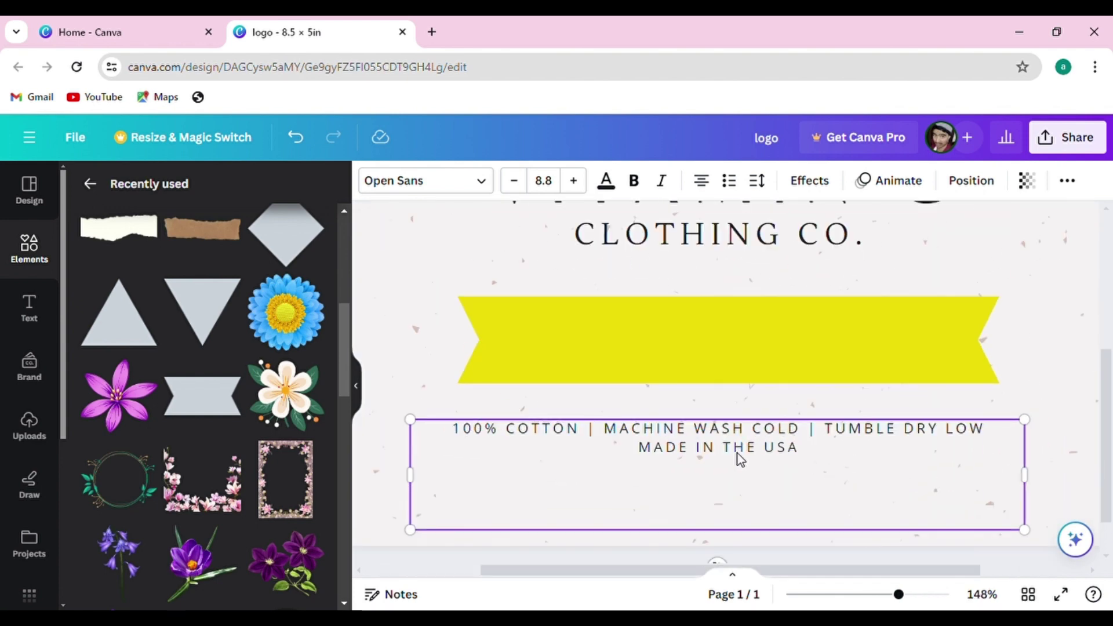
scroll(738, 453, down, 5)
scroll(739, 473, up, 3)
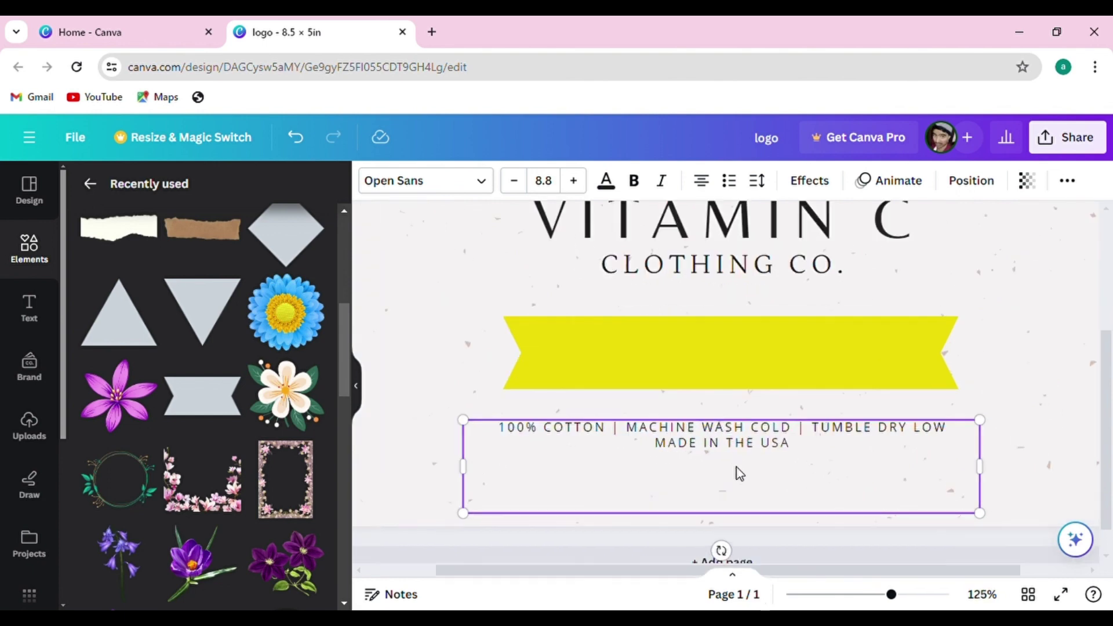
scroll(740, 474, up, 2)
double_click(548, 426)
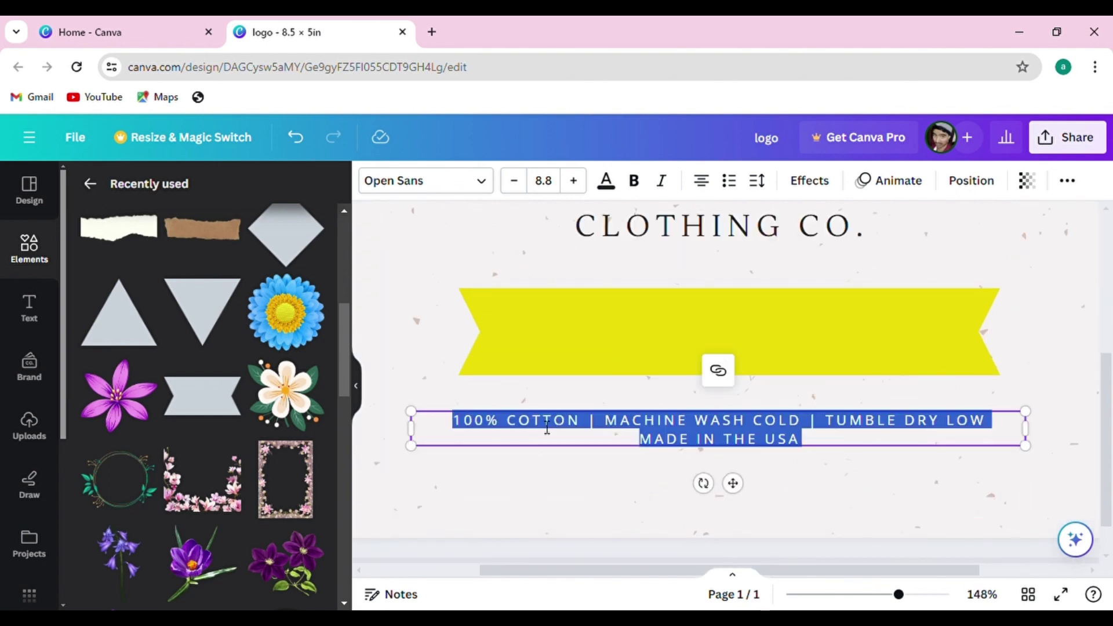
click(516, 428)
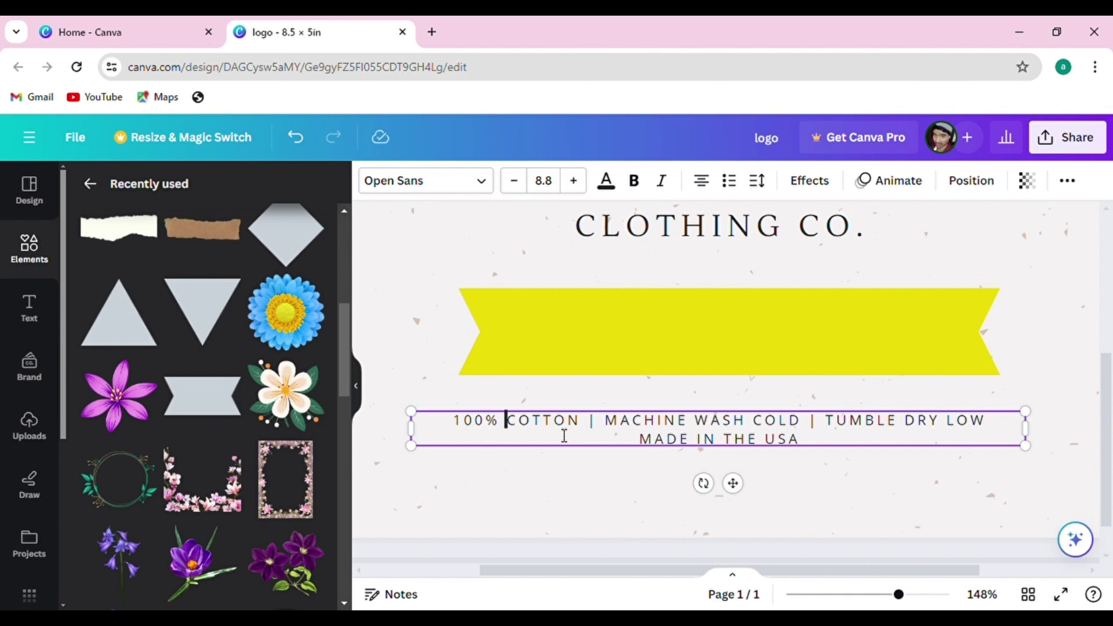
key(shift+End)
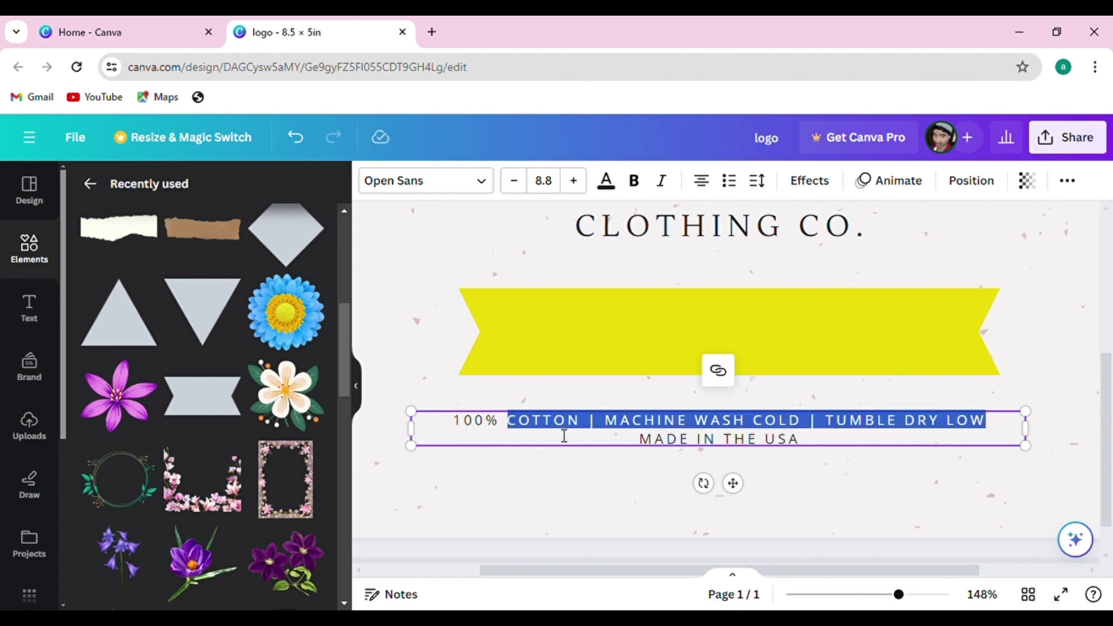
text(NA)
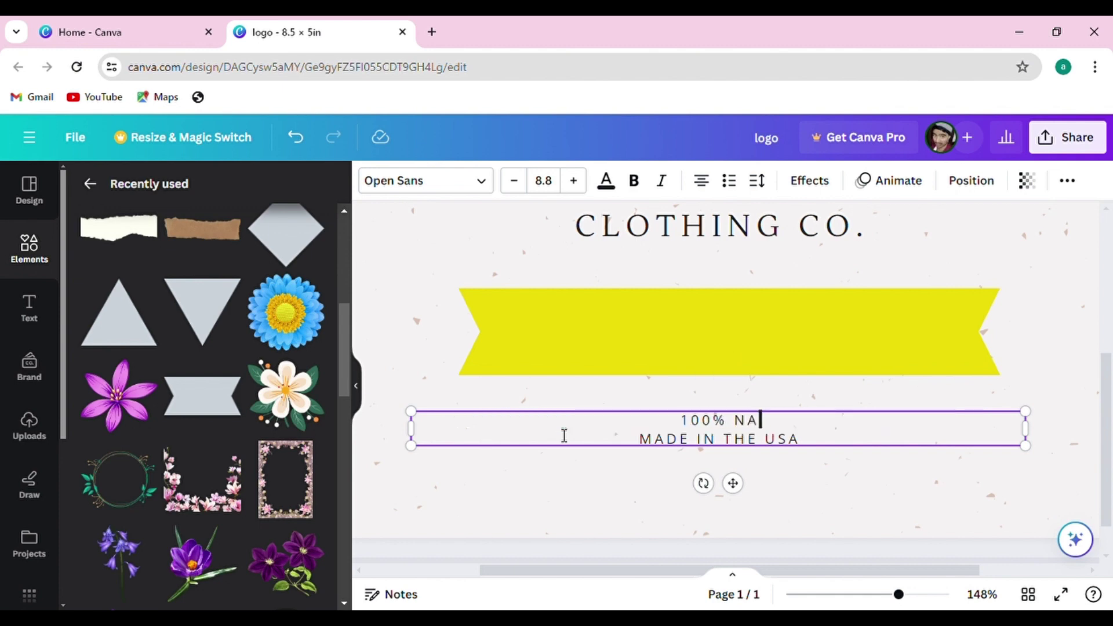
text(TURAL)
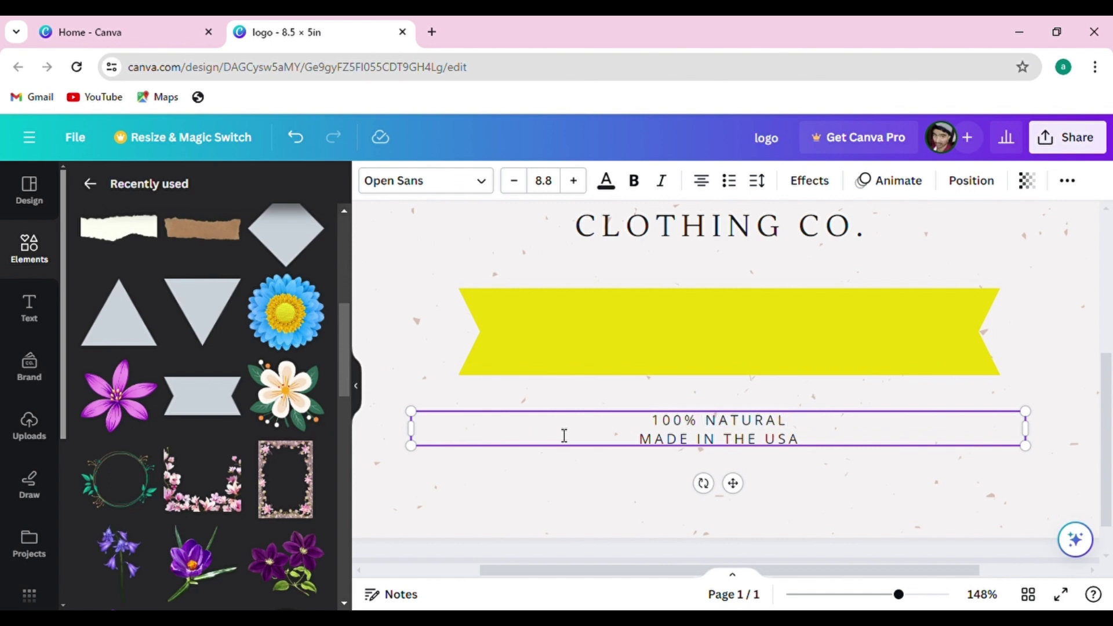
text( AND)
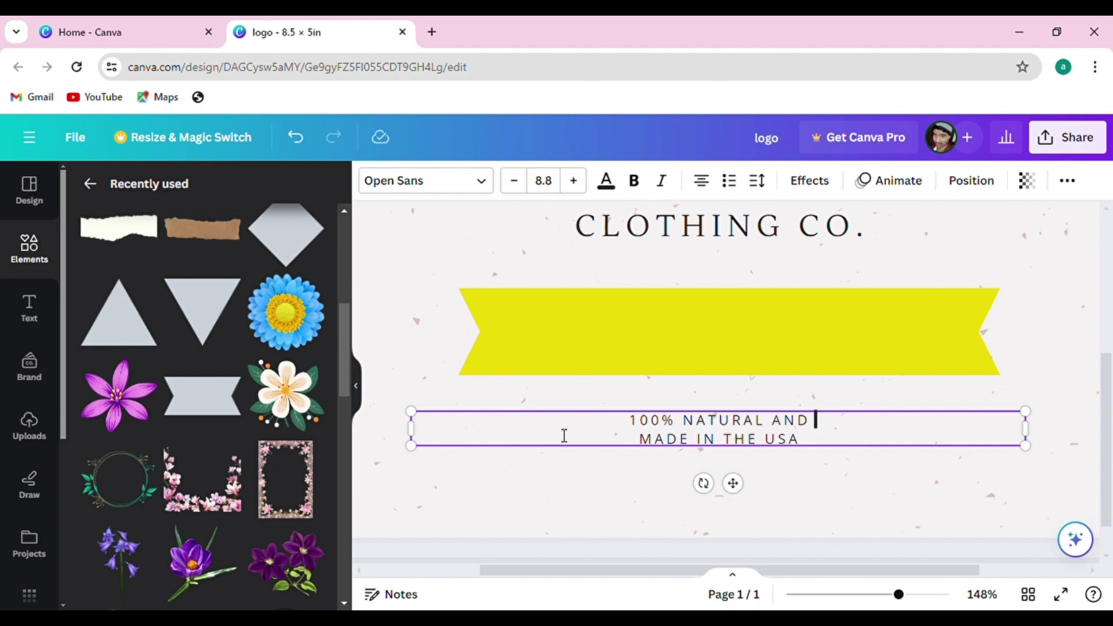
text(FAC)
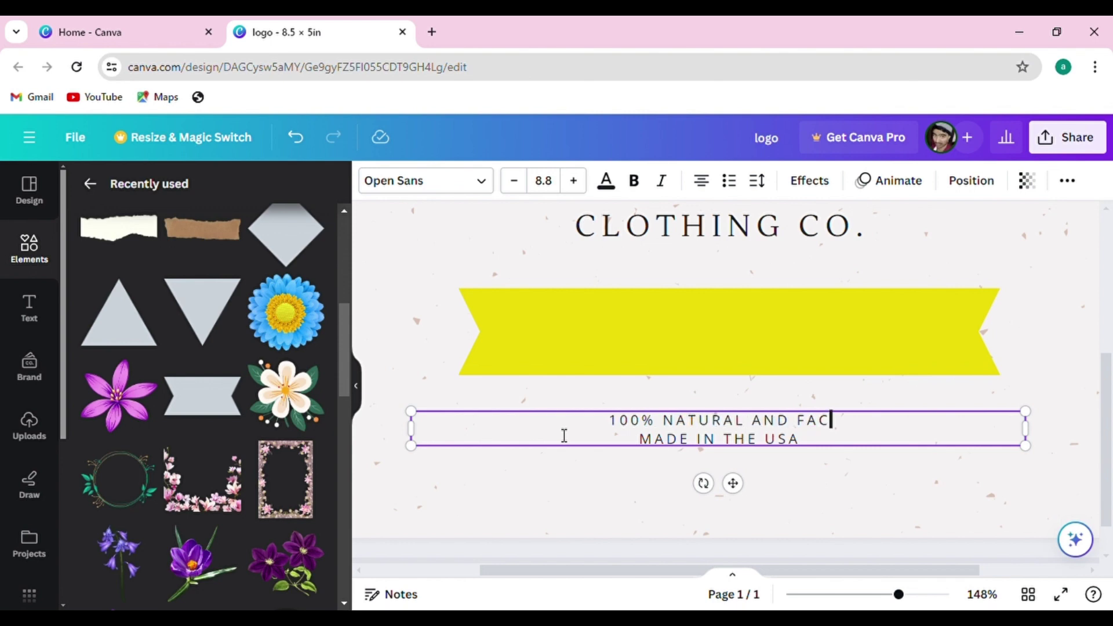
text(E WASH)
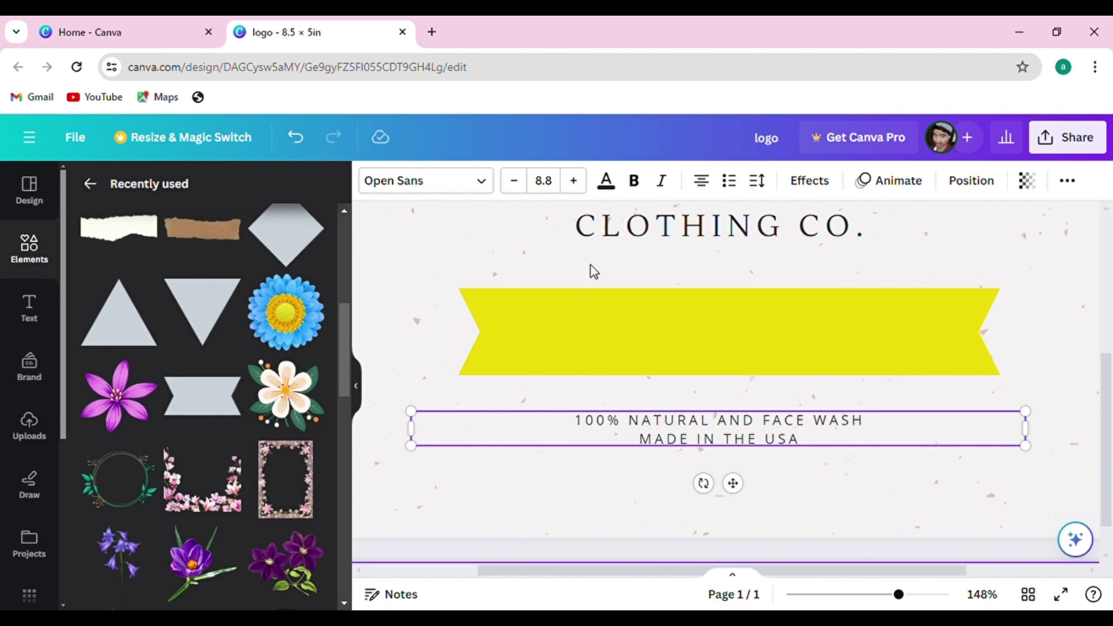
scroll(725, 430, down, 5)
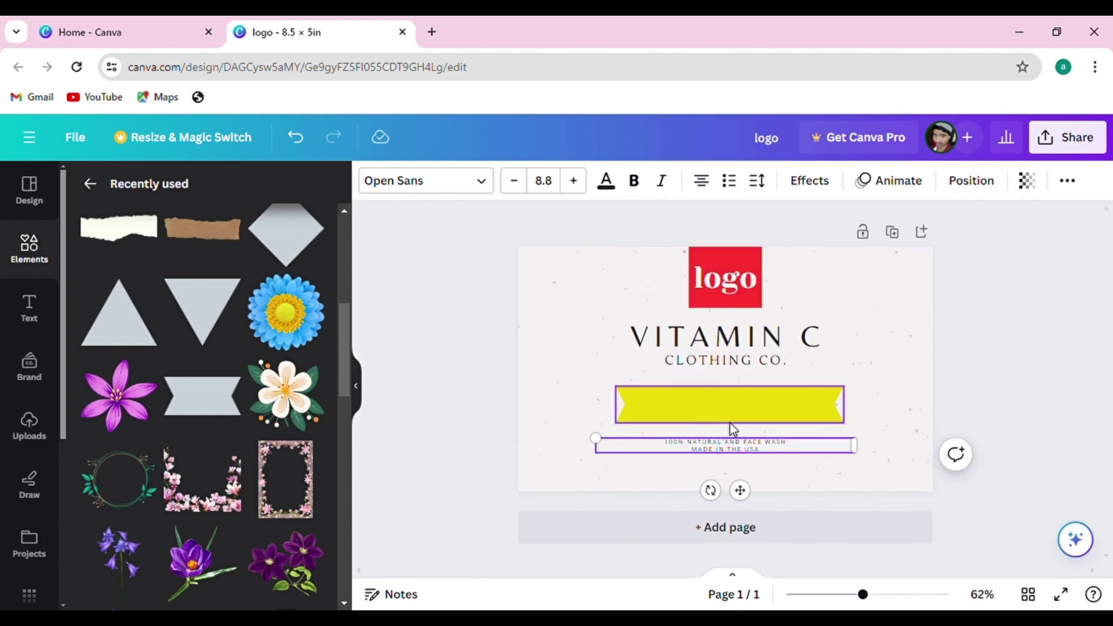
Change the second line of the small text below the banner to "MADE IN INDIA"
click(450, 315)
click(731, 450)
scroll(733, 452, up, 10)
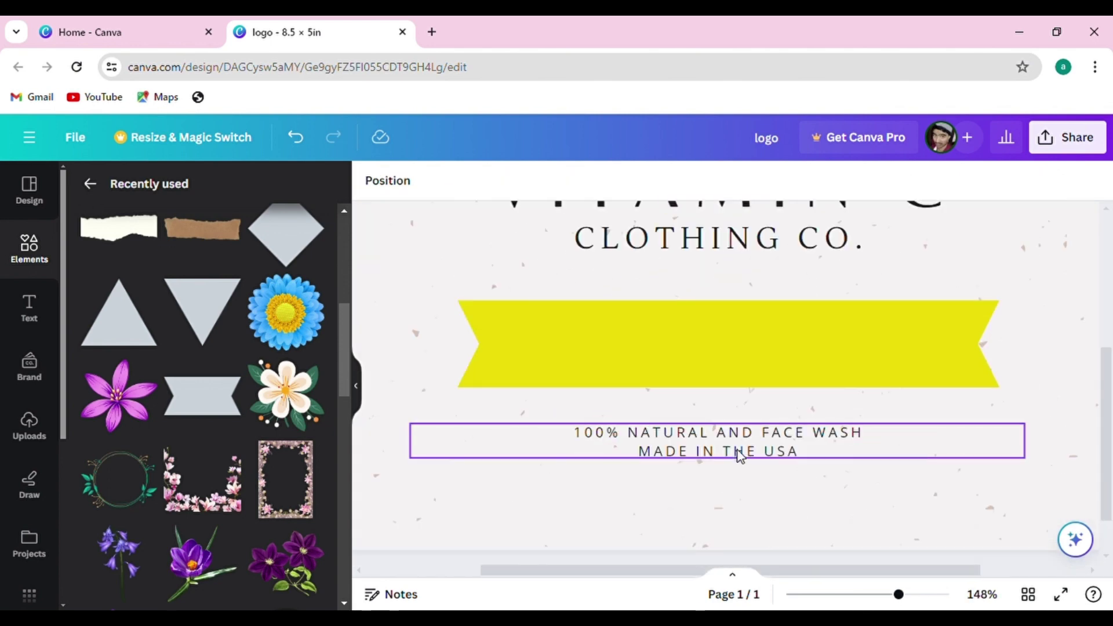
click(717, 452)
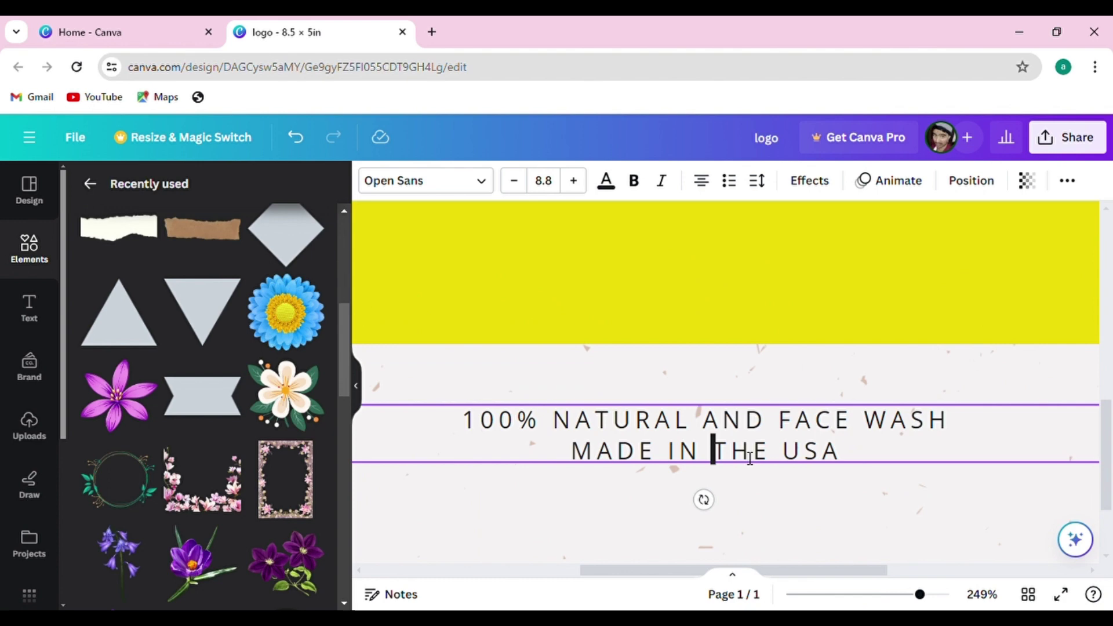
click(780, 455)
drag(713, 457, 868, 458)
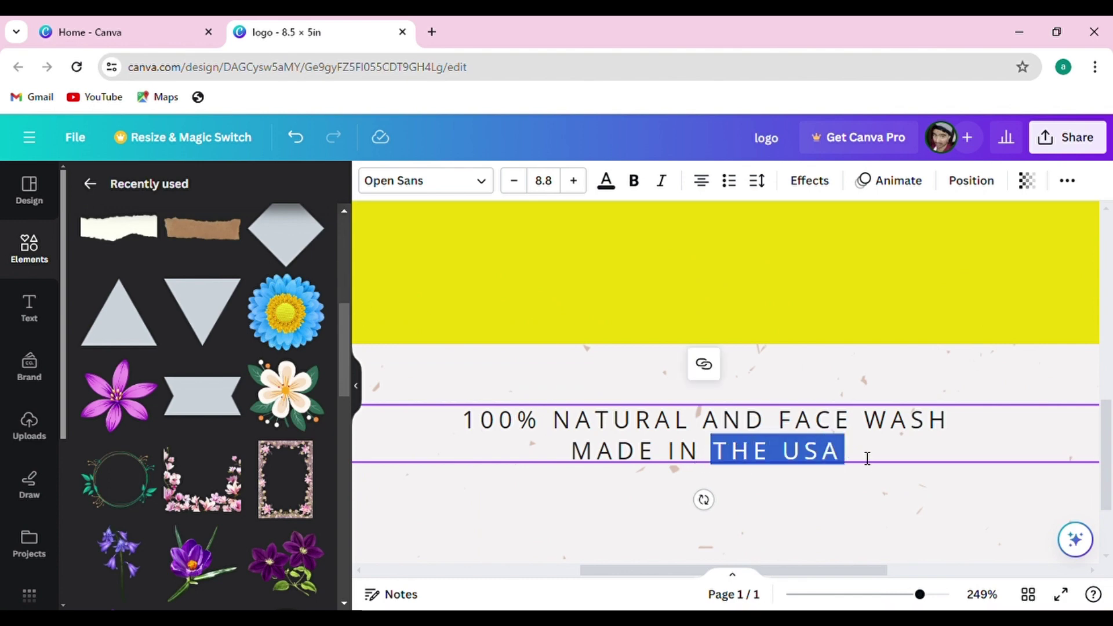
text(INDIA)
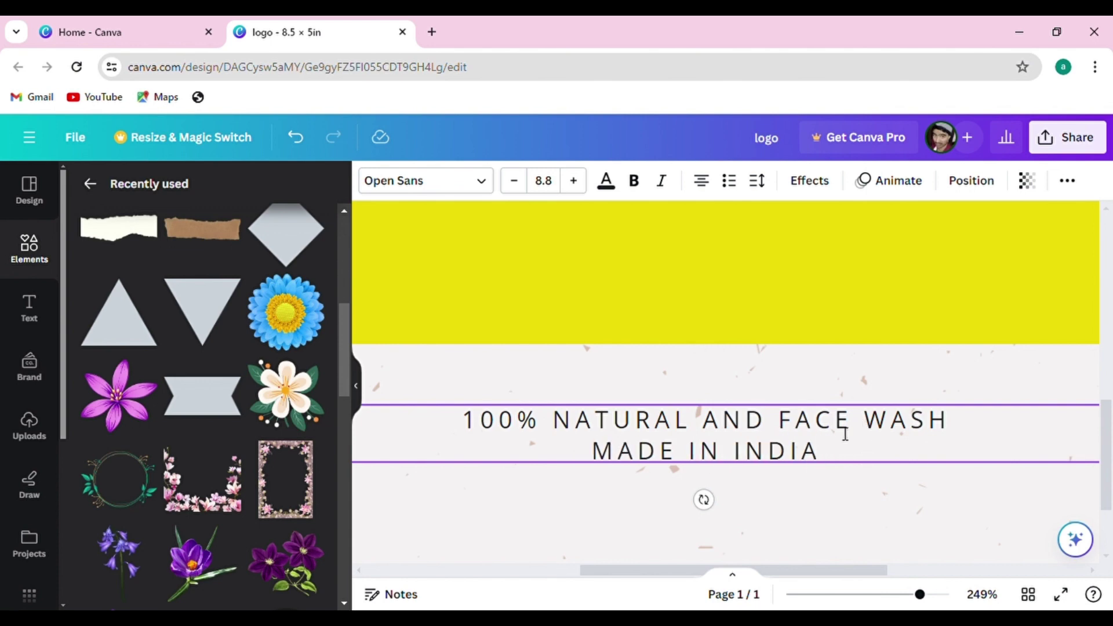
scroll(763, 456, down, 5)
scroll(763, 456, down, 3)
click(486, 337)
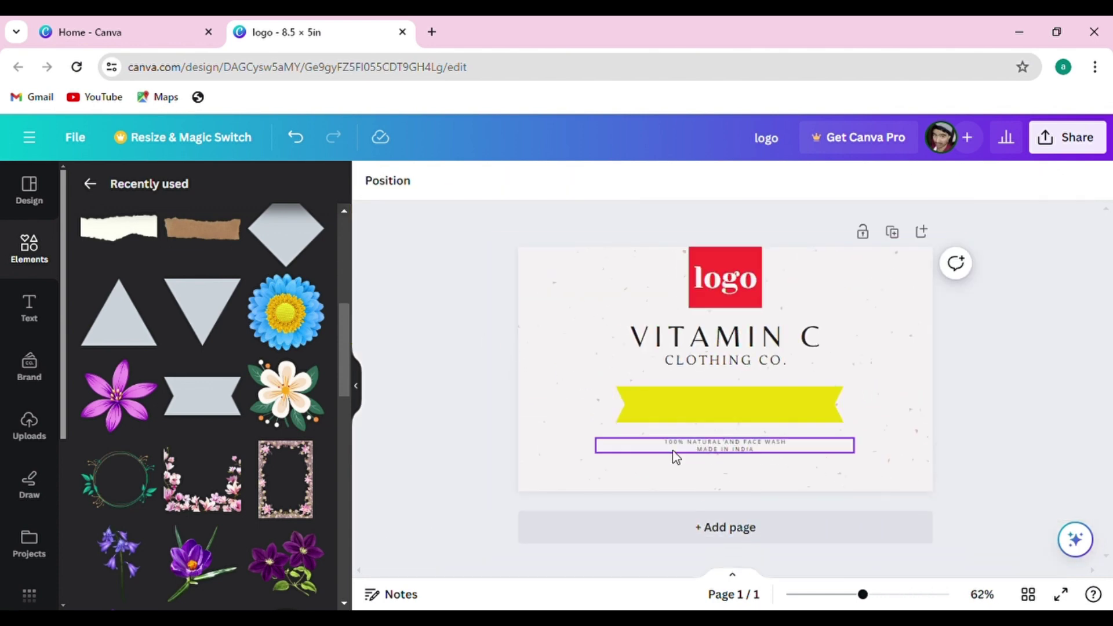
Narrow the text box of the two small lines below the banner so it fits closely around the text
click(712, 452)
scroll(820, 455, up, 3)
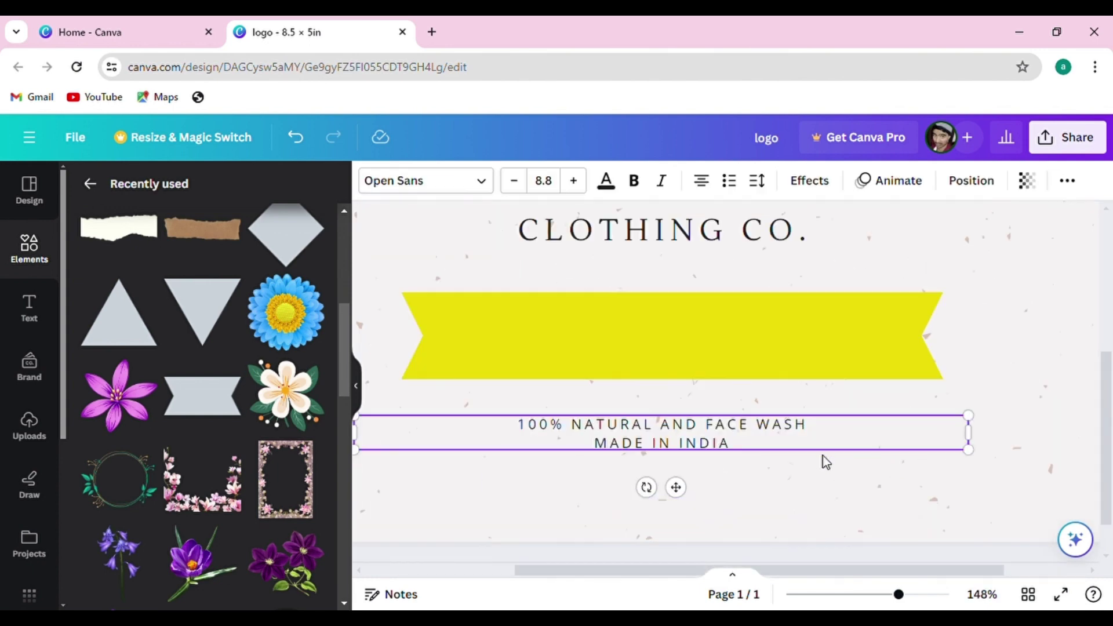
scroll(823, 458, down, 1)
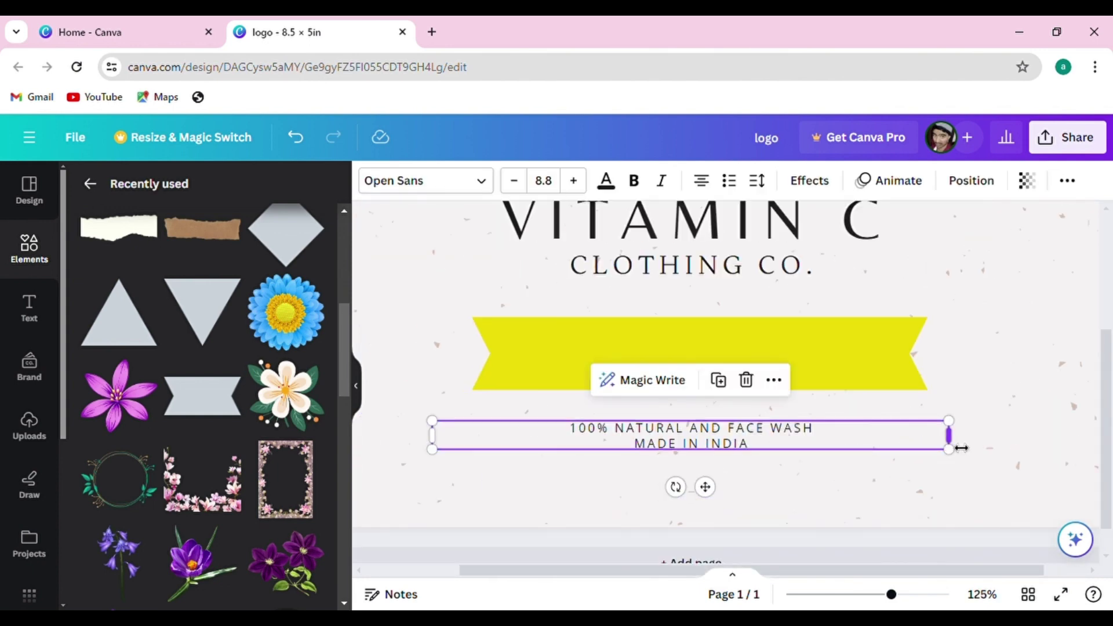
drag(949, 438, 834, 452)
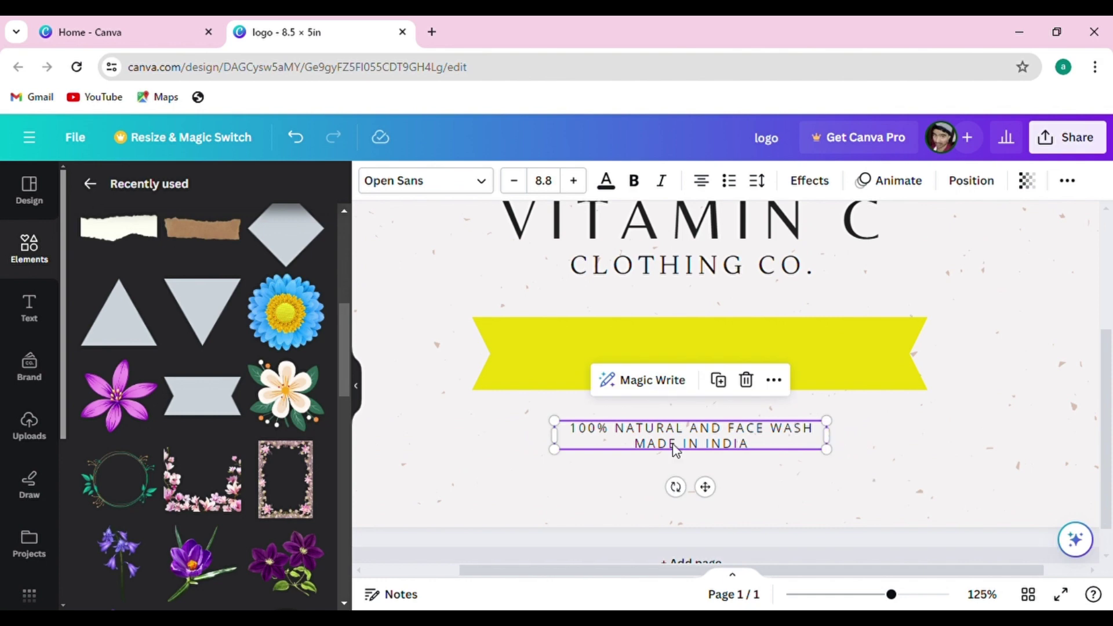
Set the font of the small two-line text below the banner to Montserrat
scroll(673, 450, up, 5)
scroll(815, 423, down, 4)
scroll(698, 423, up, 3)
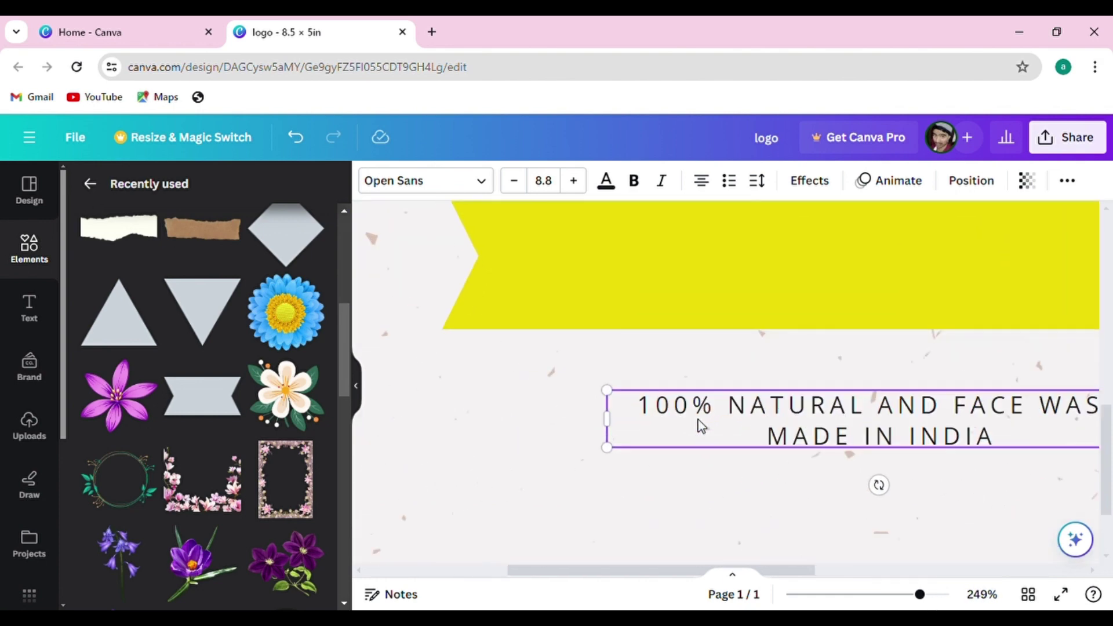
scroll(802, 424, down, 2)
scroll(802, 423, up, 2)
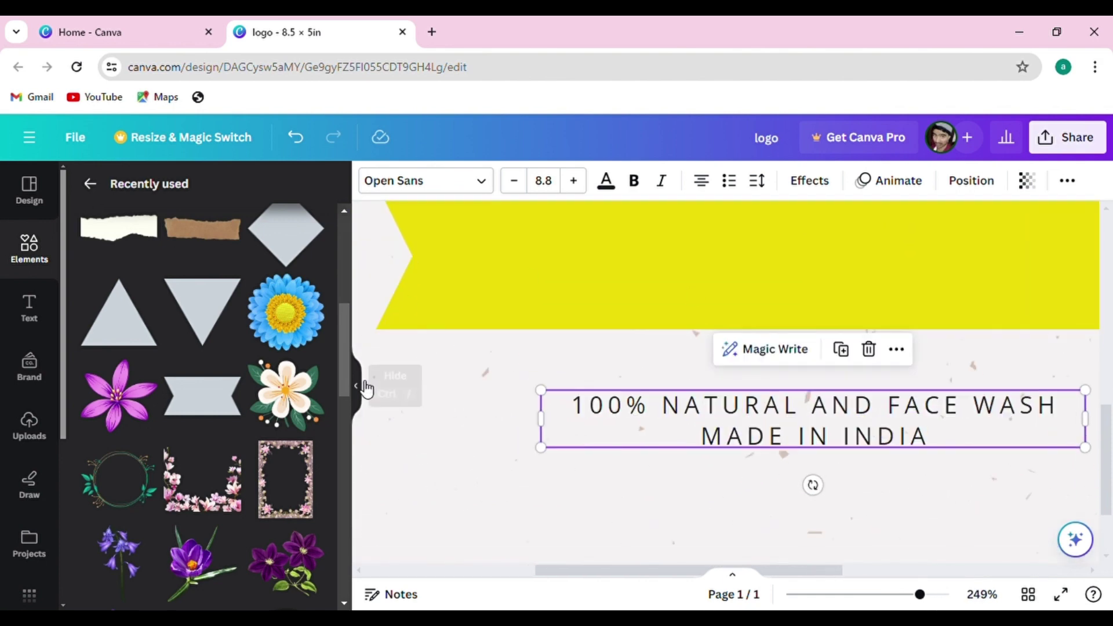
click(357, 386)
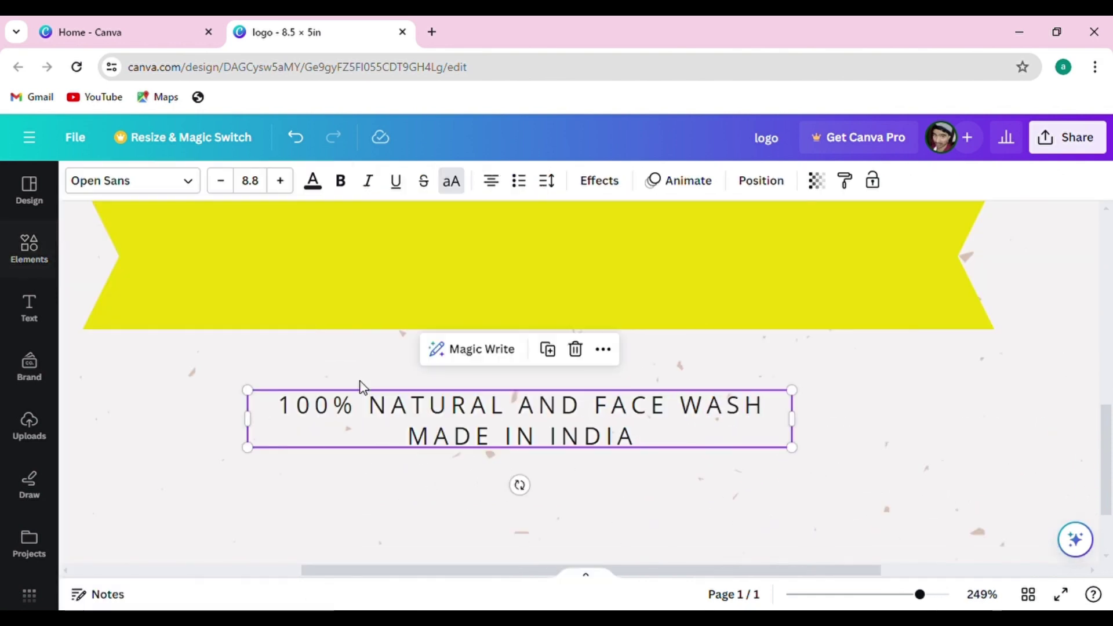
click(167, 188)
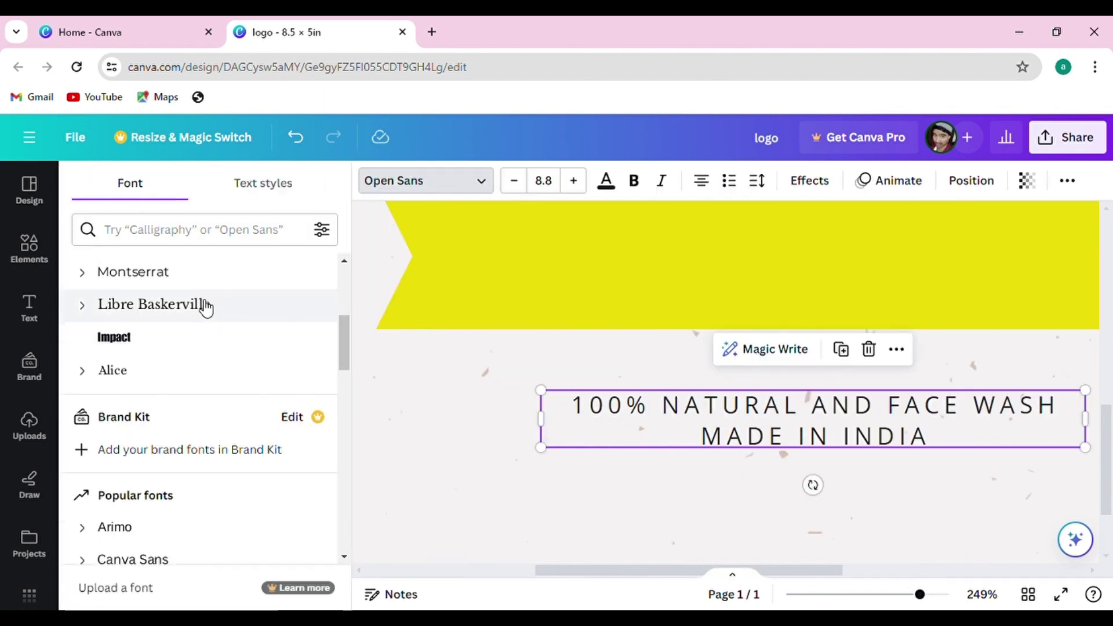
click(200, 275)
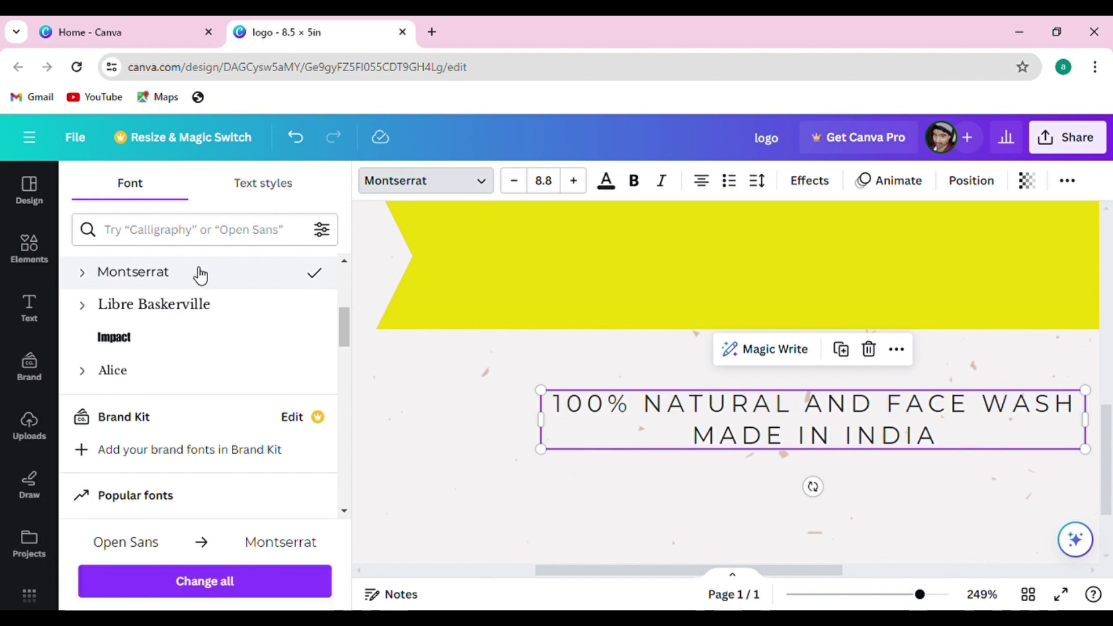
scroll(629, 488, down, 10)
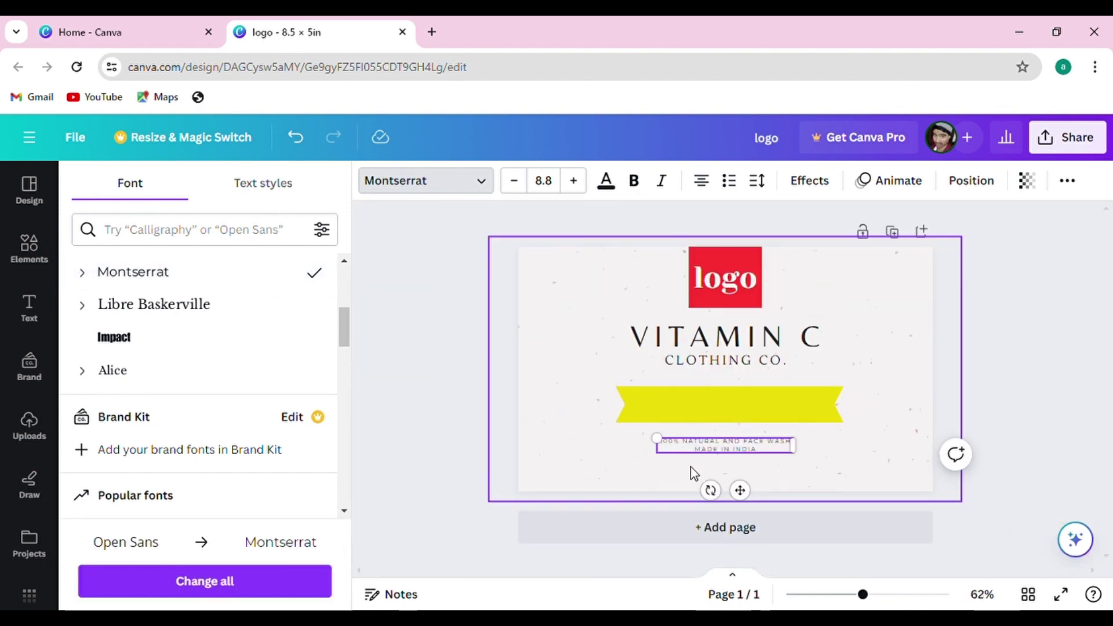
click(474, 338)
click(864, 383)
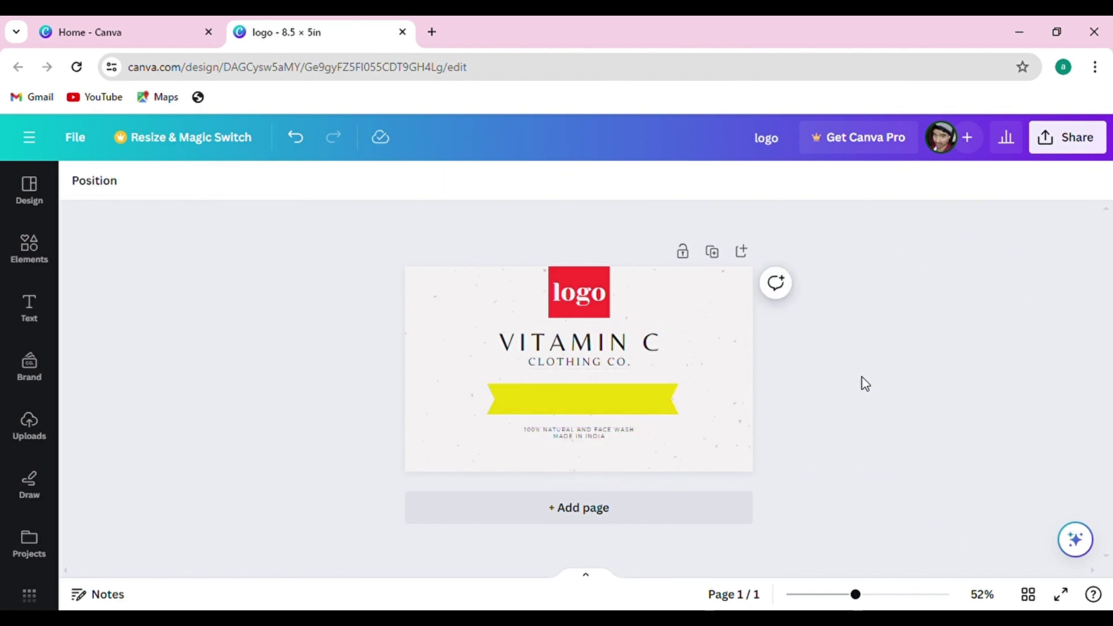
scroll(862, 383, up, 5)
scroll(735, 365, down, 3)
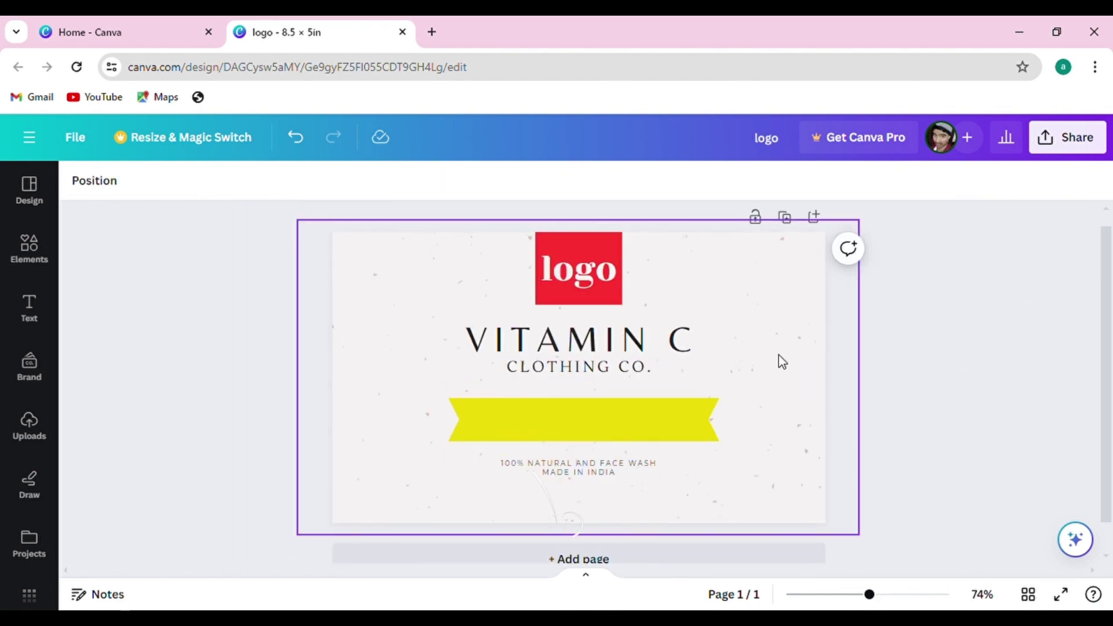
scroll(812, 383, down, 3)
scroll(383, 283, up, 3)
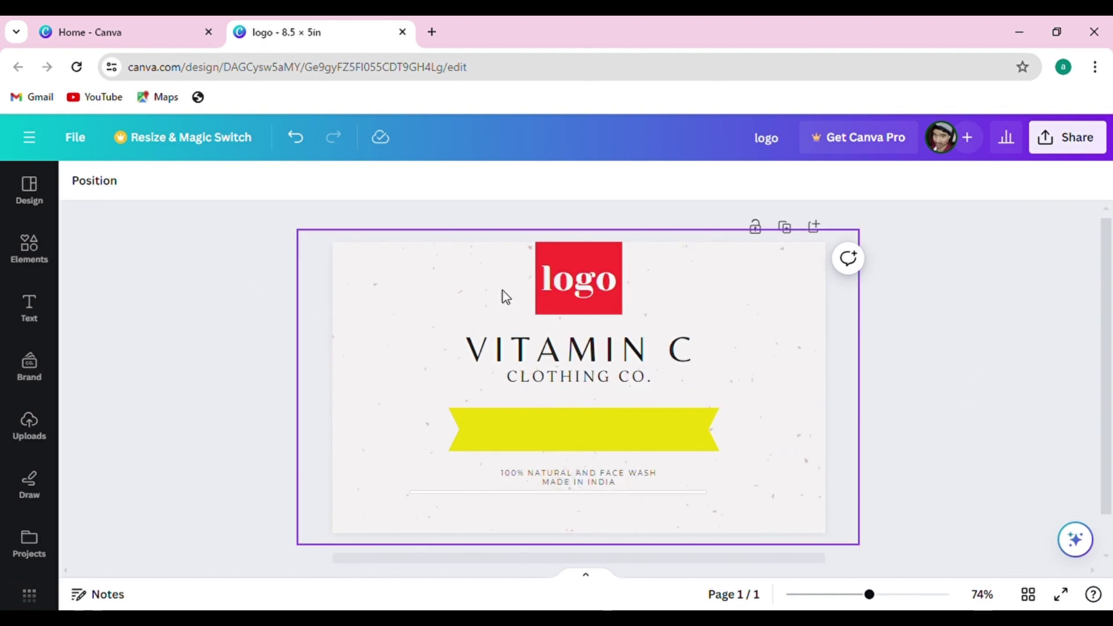
Try to mark the red square behind the logo text with the drawing marker in the banner's yellow
click(612, 257)
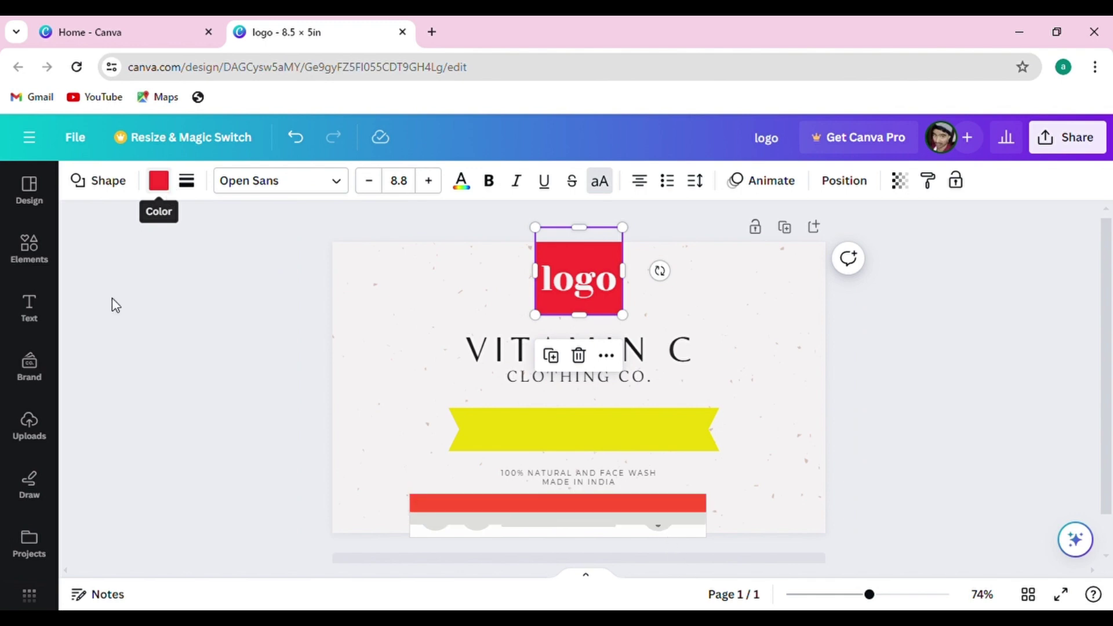
click(30, 486)
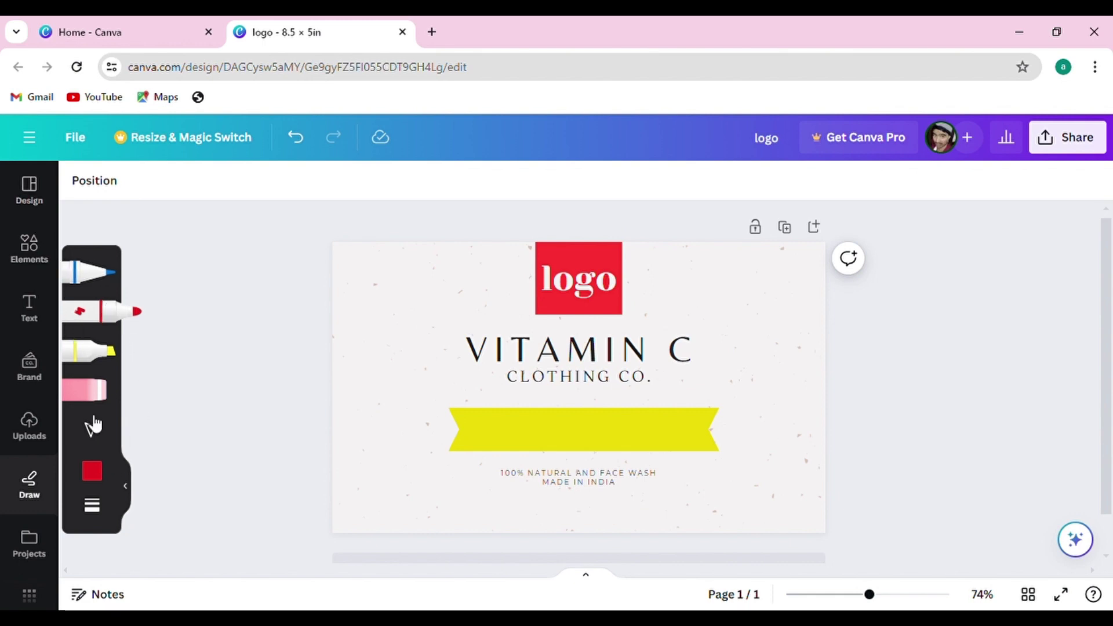
click(93, 475)
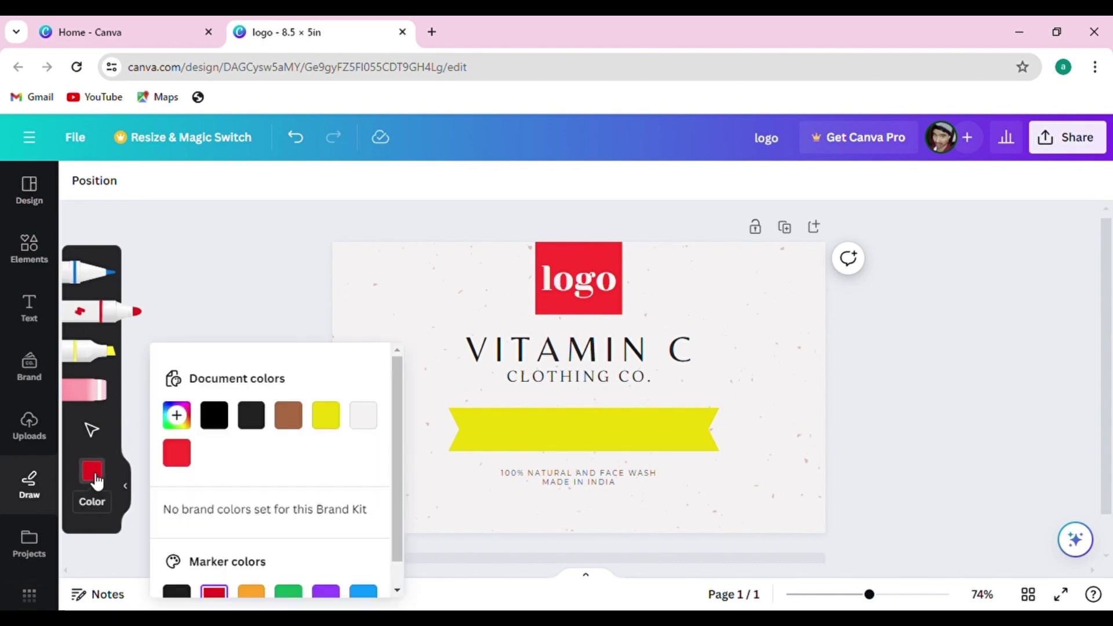
click(330, 421)
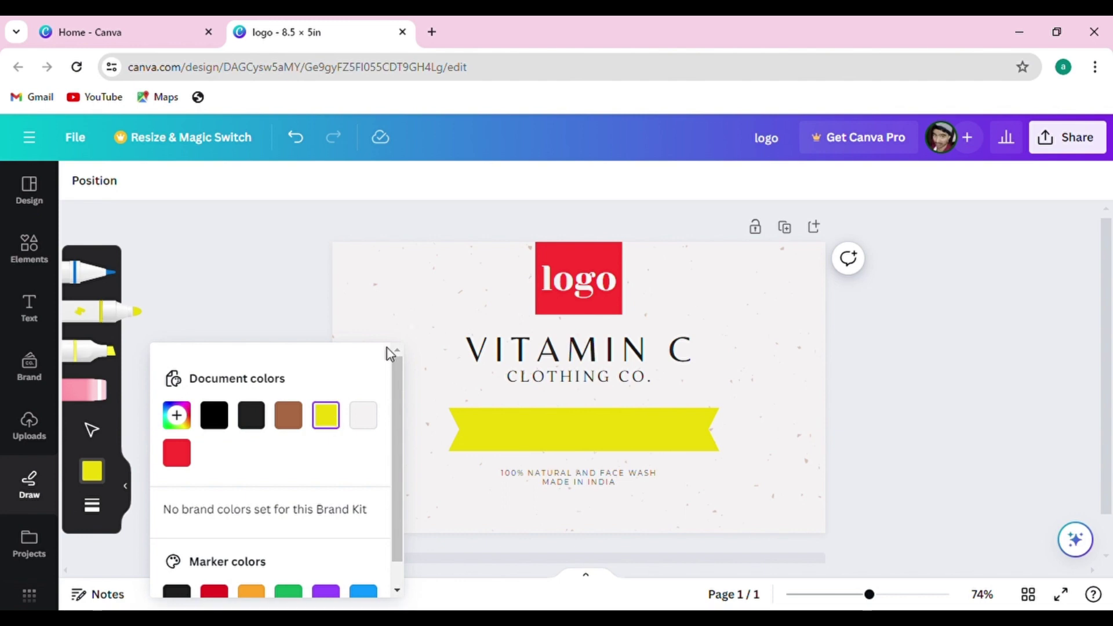
click(665, 424)
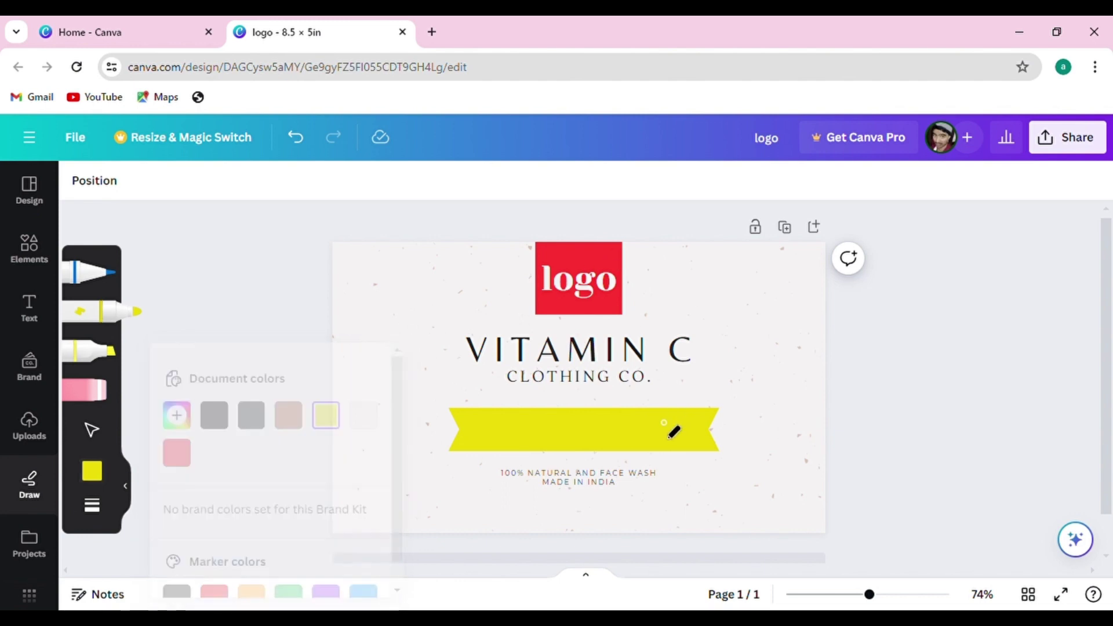
click(600, 256)
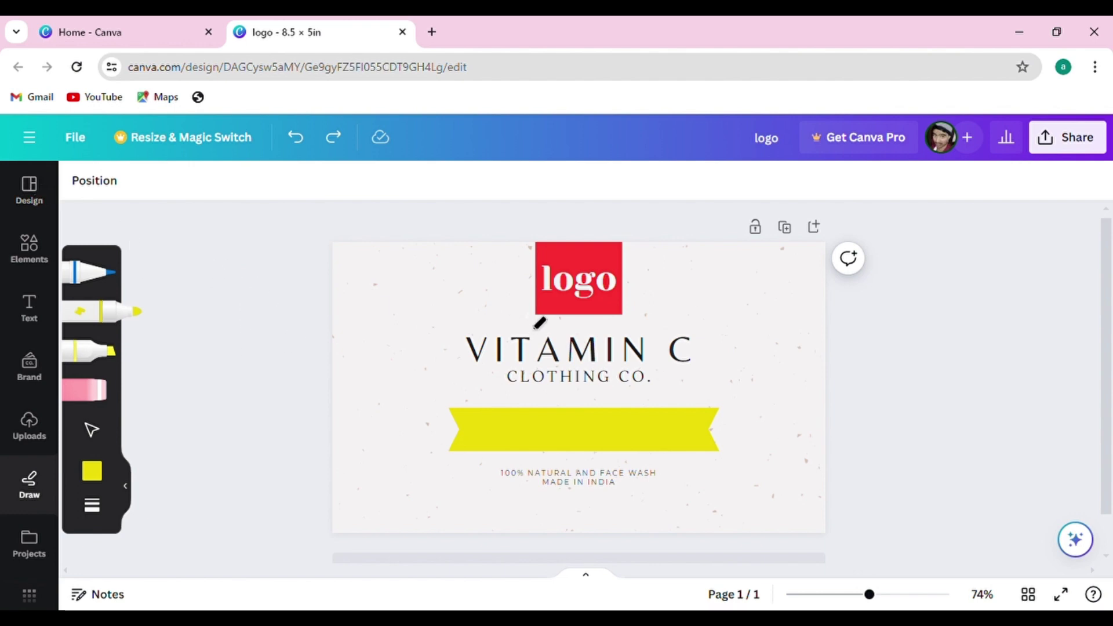
click(126, 486)
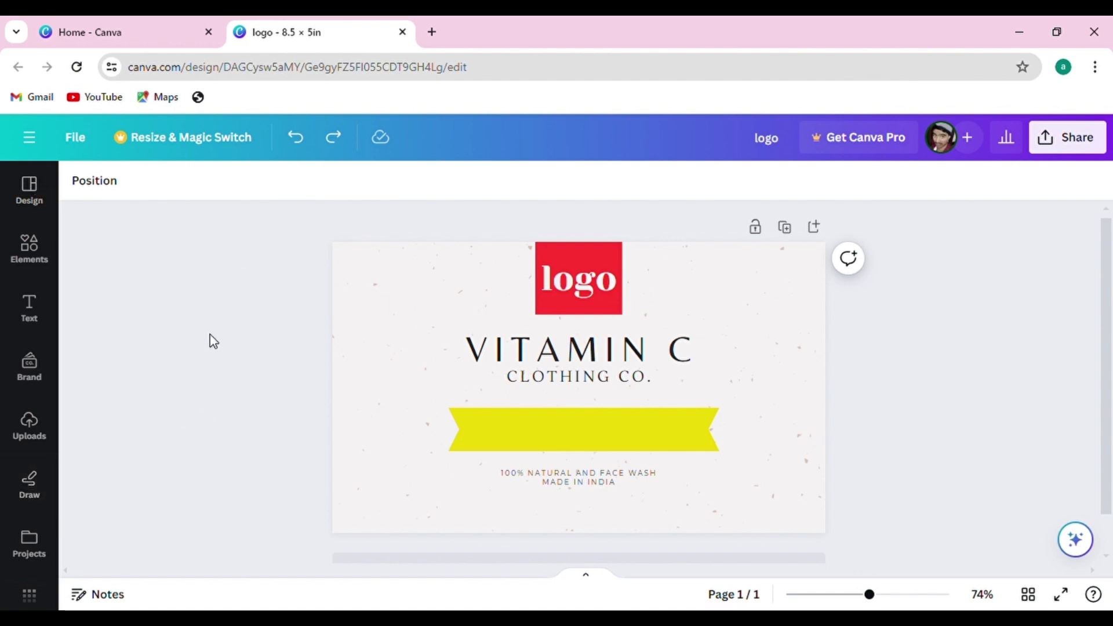
click(606, 250)
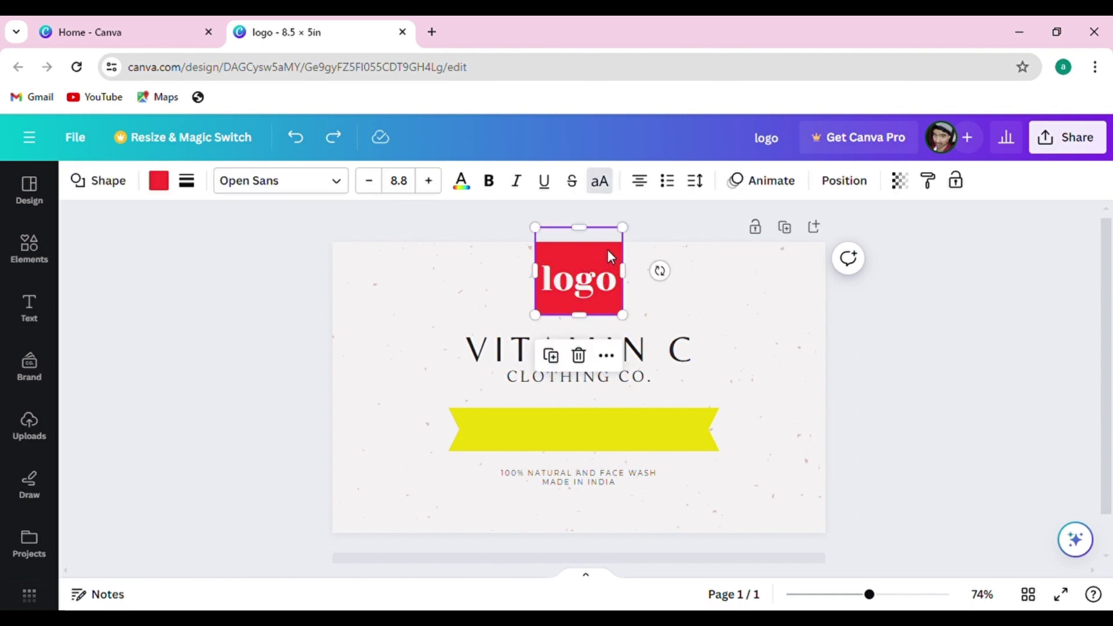
key(Escape)
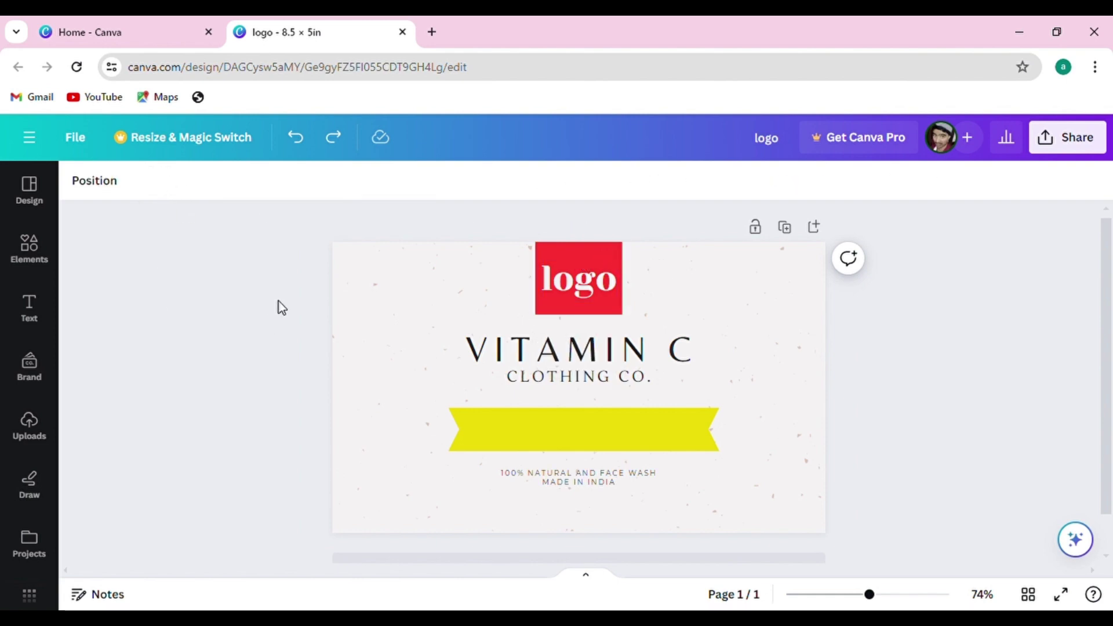
click(604, 249)
key(Escape)
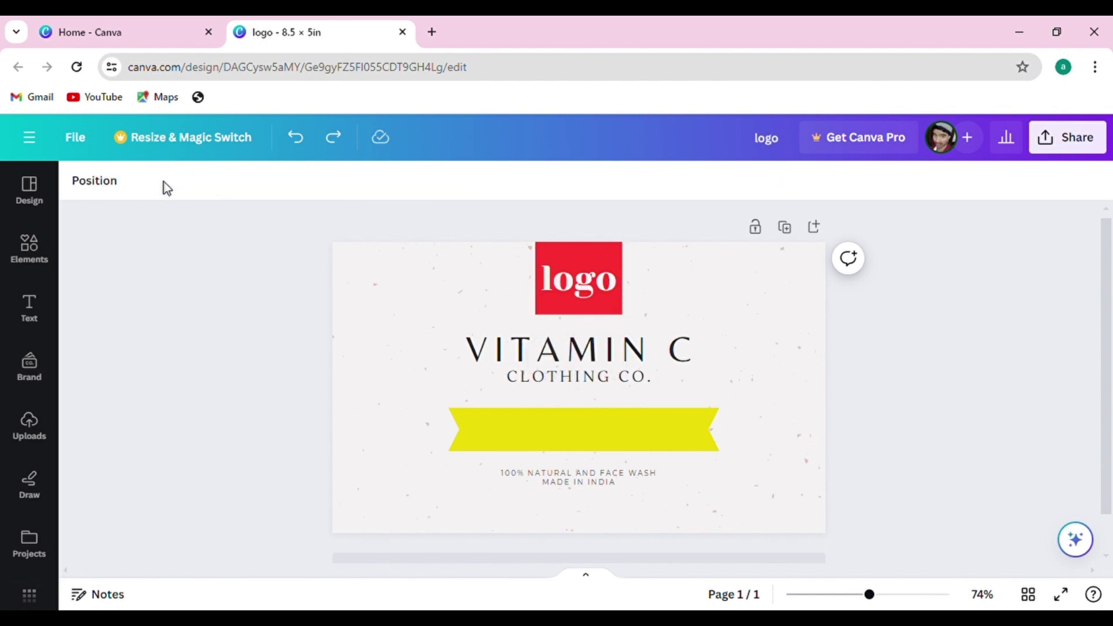
click(690, 432)
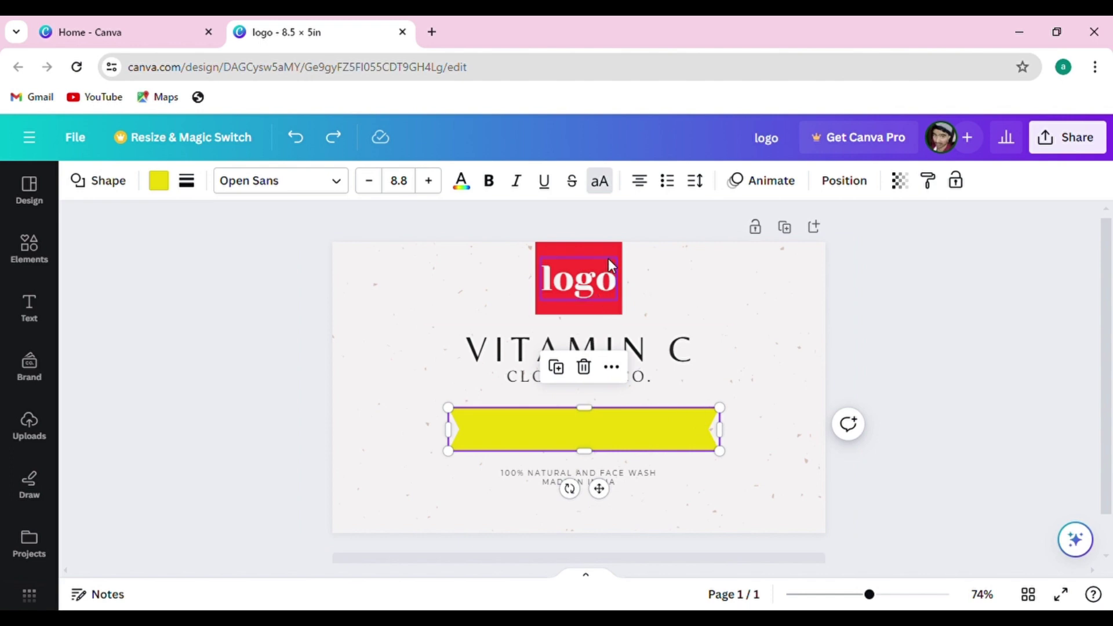
scroll(603, 417, down, 4)
key(Escape)
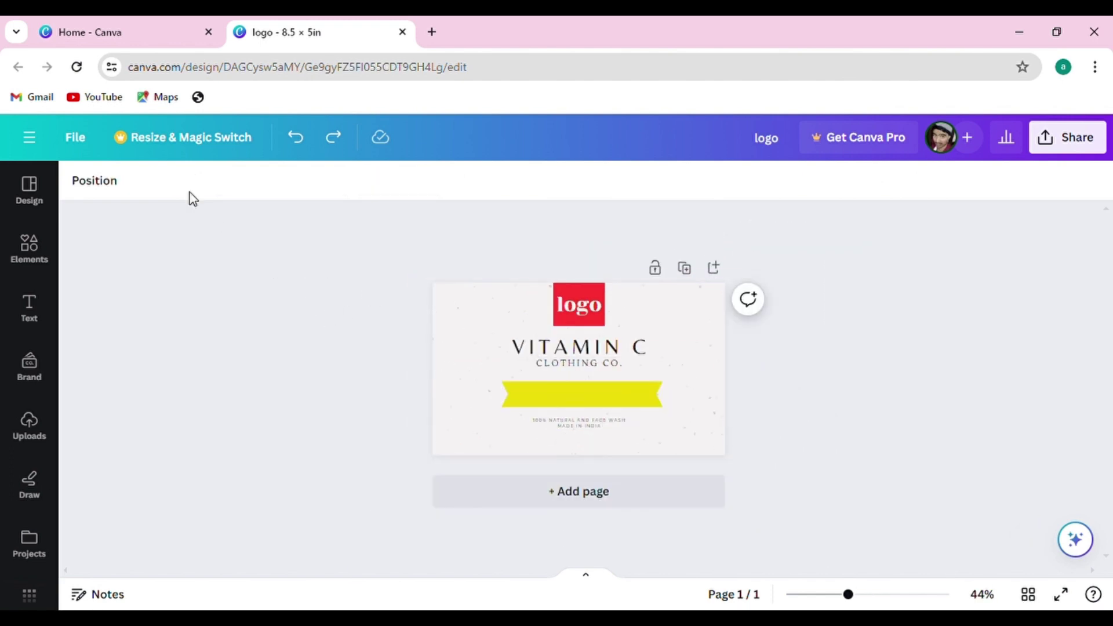
click(585, 285)
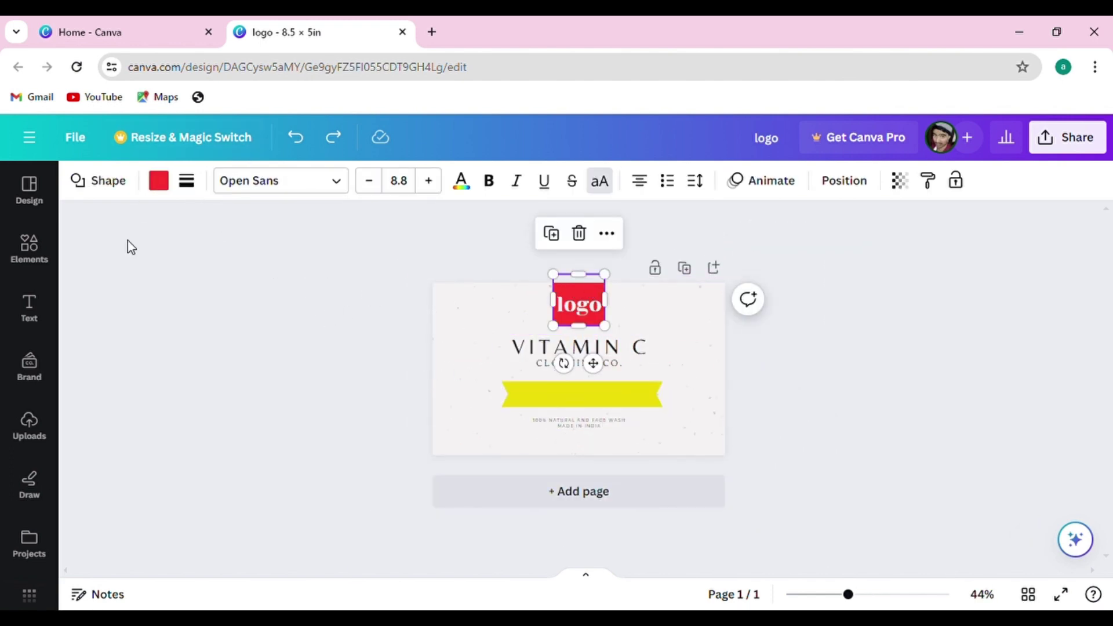
key(Escape)
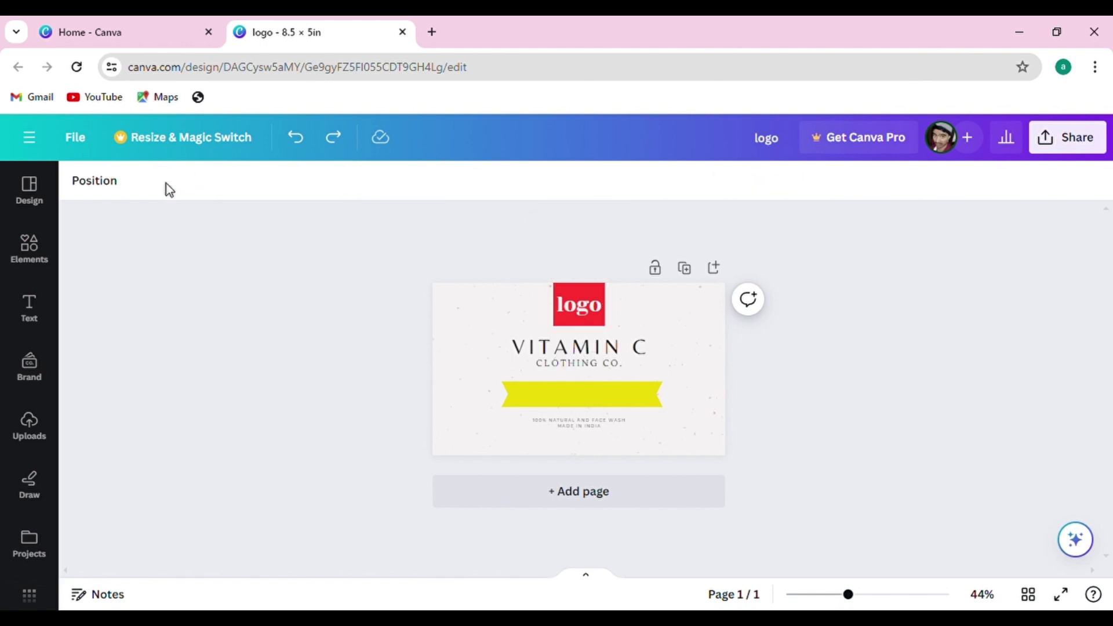
Delete the red square and its logo text, and add the yellow-to-orange gradient rectangle from the recently used elements
click(581, 291)
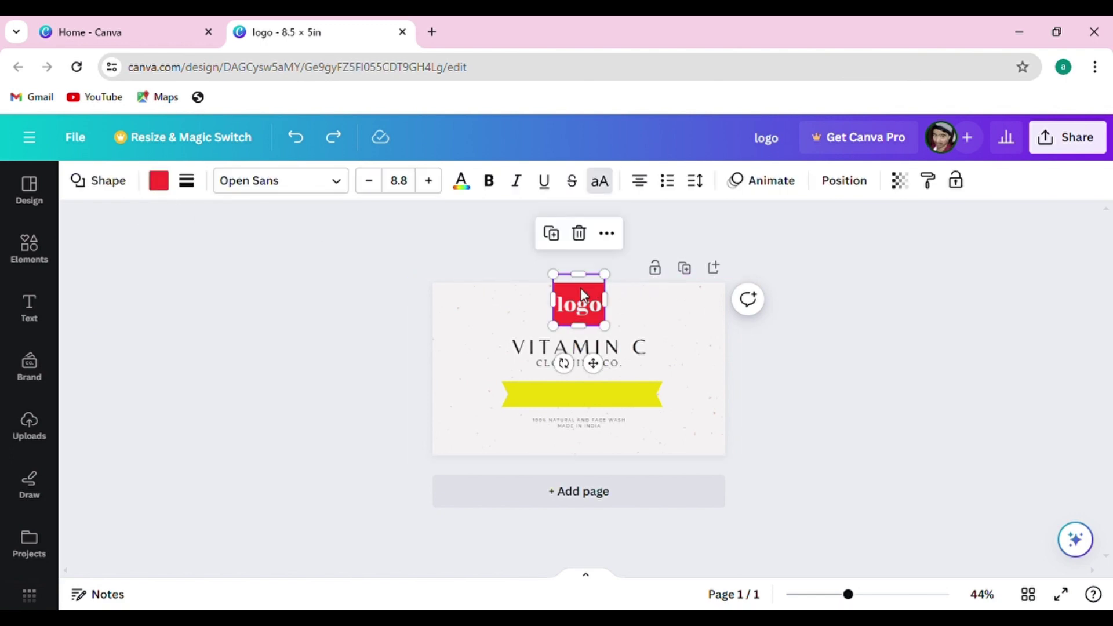
key(Delete)
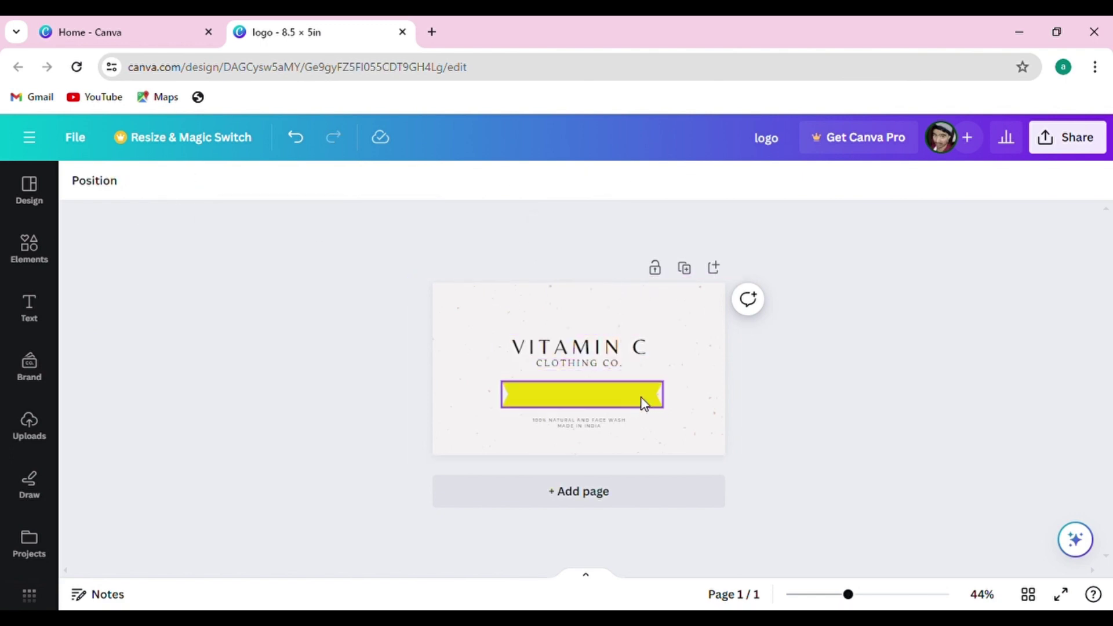
click(29, 253)
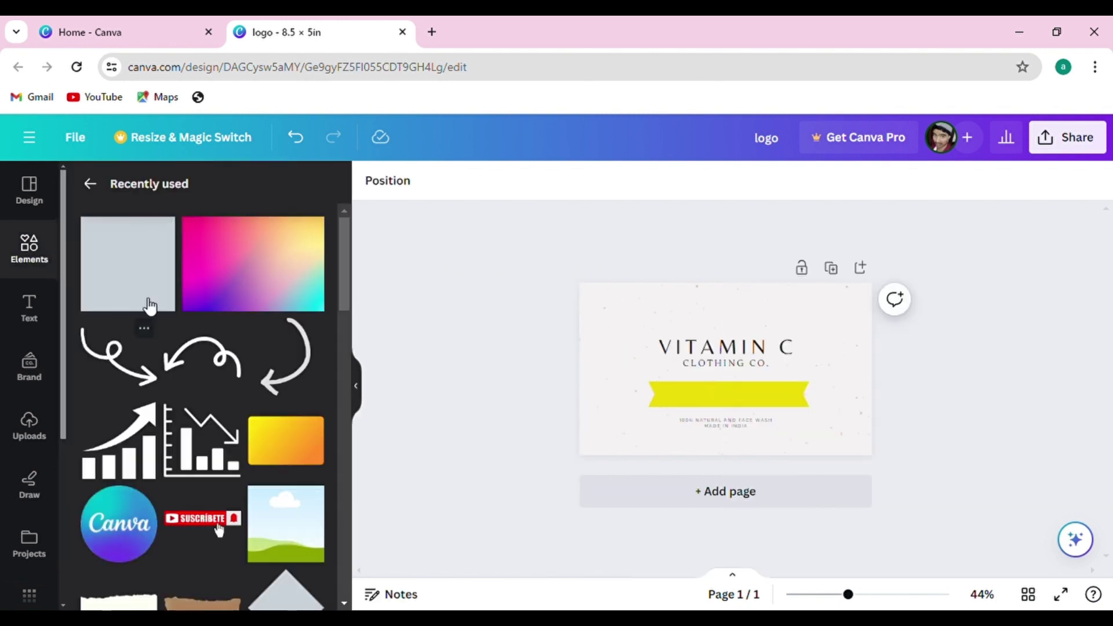
click(287, 448)
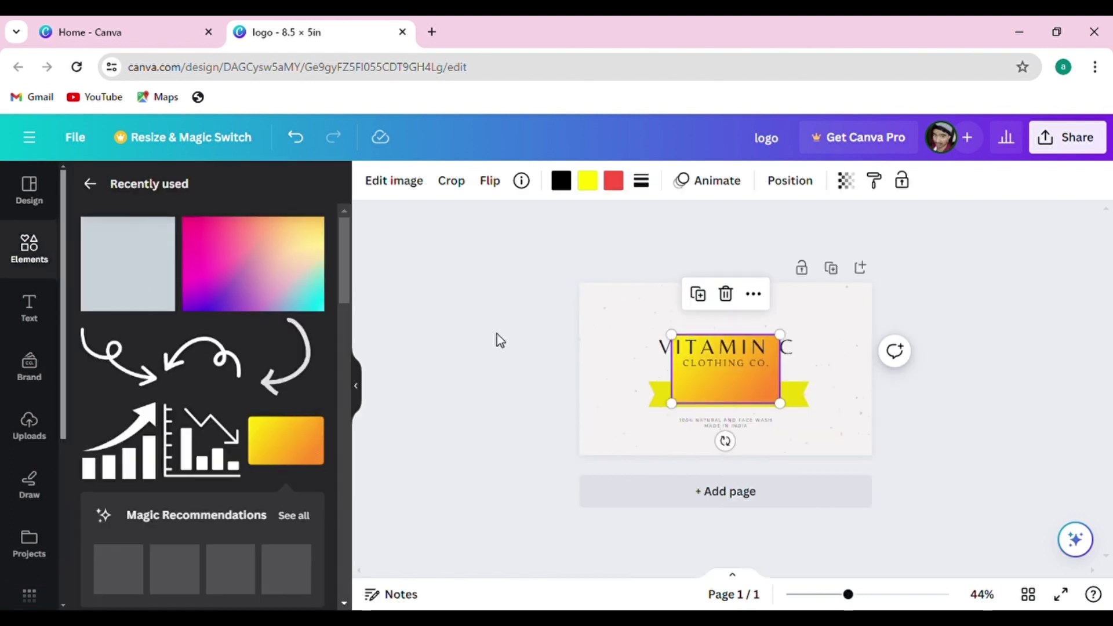
Move the gradient rectangle up to the label's top edge so it sits behind the logo text
click(482, 323)
scroll(798, 316, up, 3)
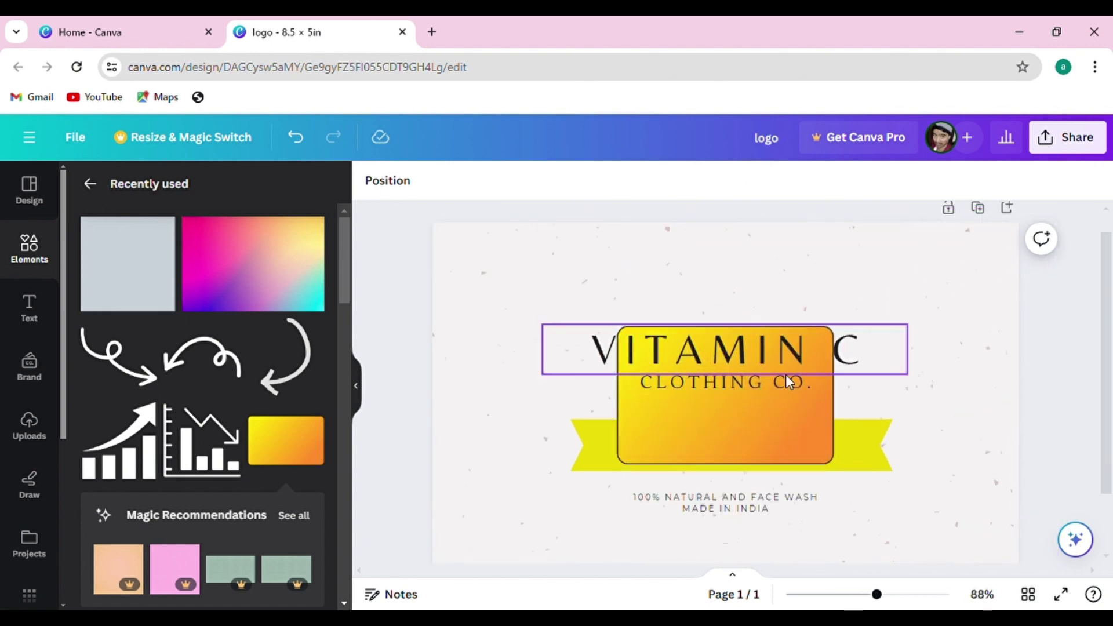
drag(767, 435, 770, 295)
scroll(758, 348, down, 3)
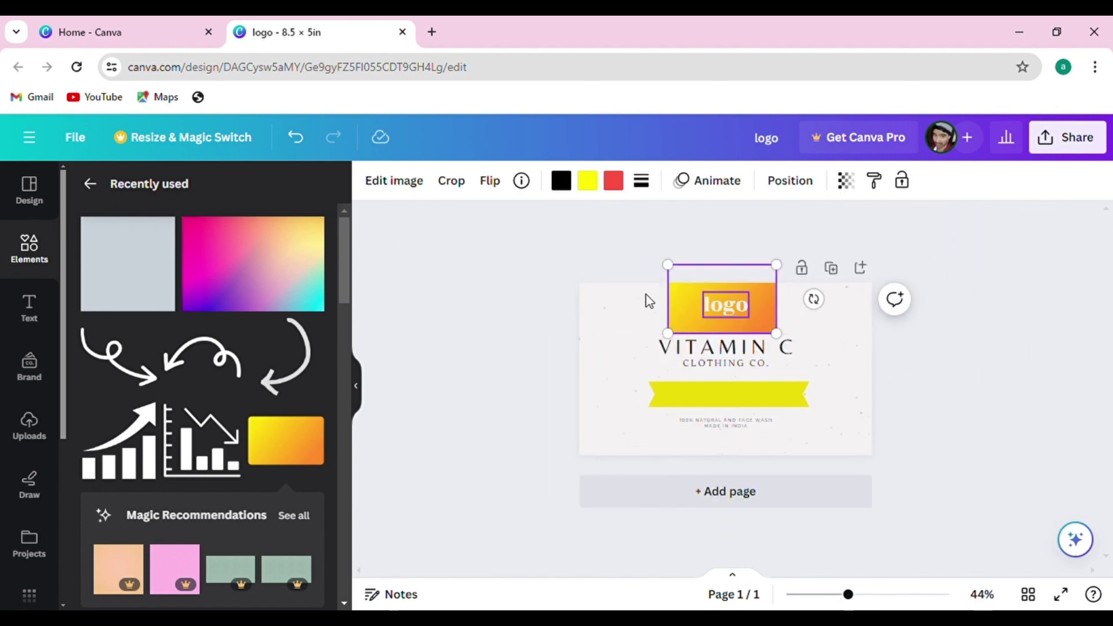
click(485, 266)
Shrink the gradient rectangle from both upper corners so it fits centred around the logo text at the label's top edge
scroll(813, 284, up, 3)
click(795, 272)
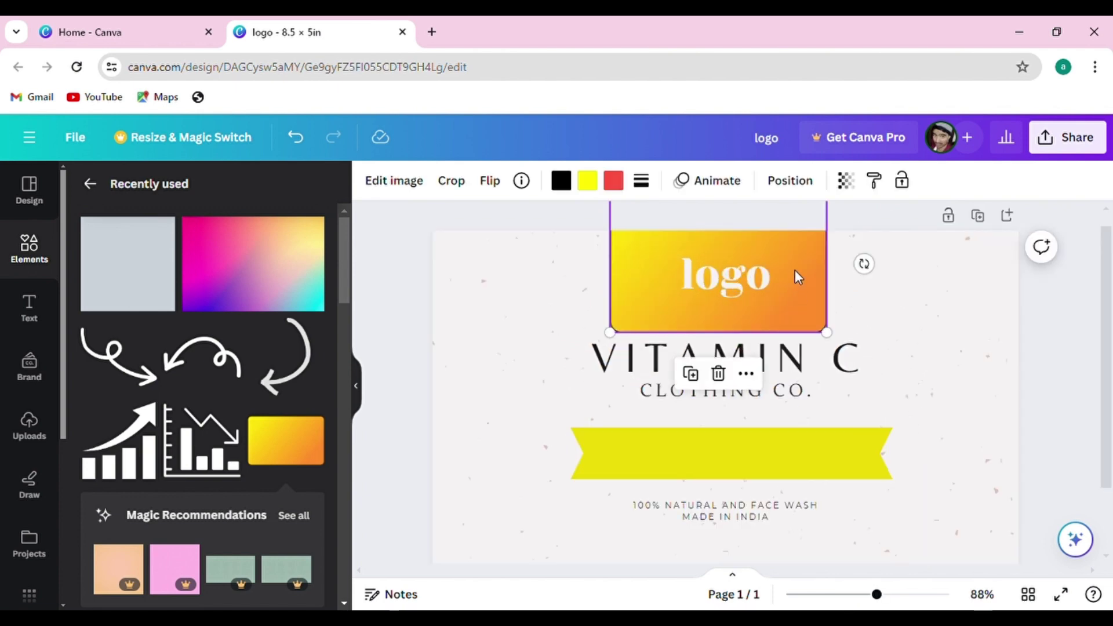
scroll(725, 273, down, 3)
scroll(628, 223, up, 3)
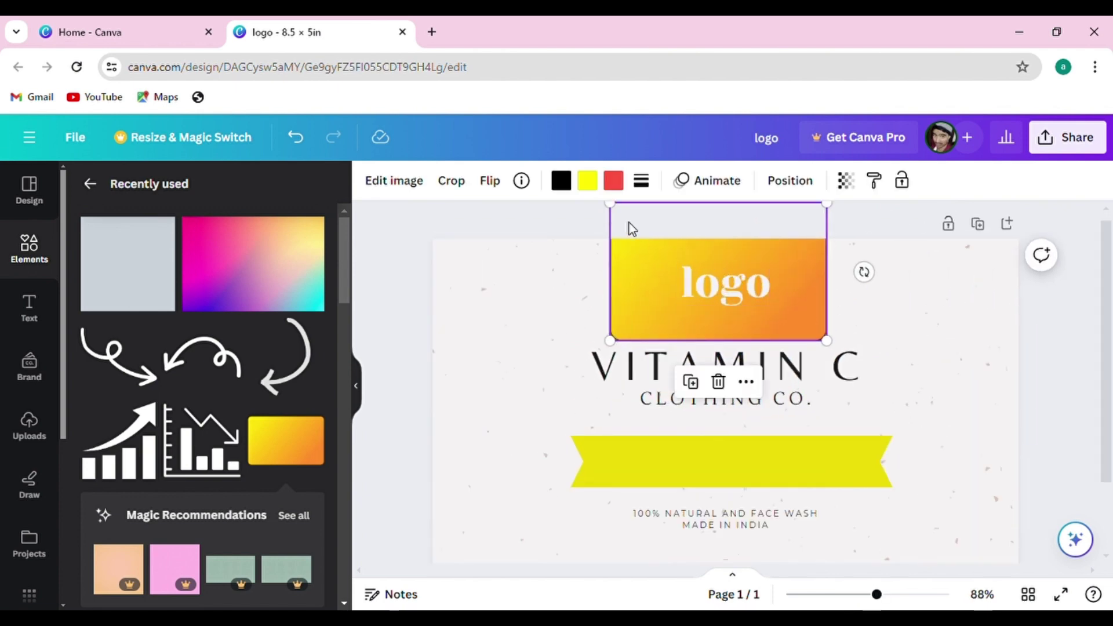
drag(614, 214, 645, 225)
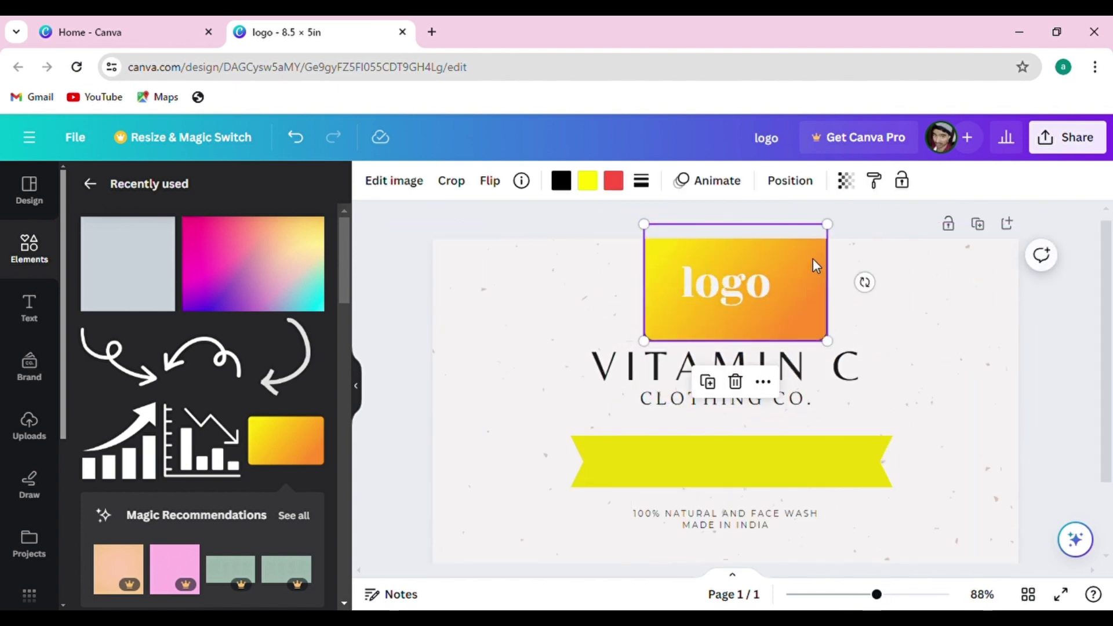
drag(828, 226, 797, 257)
key(ctrl+minus)
key(ctrl+minus)
click(496, 275)
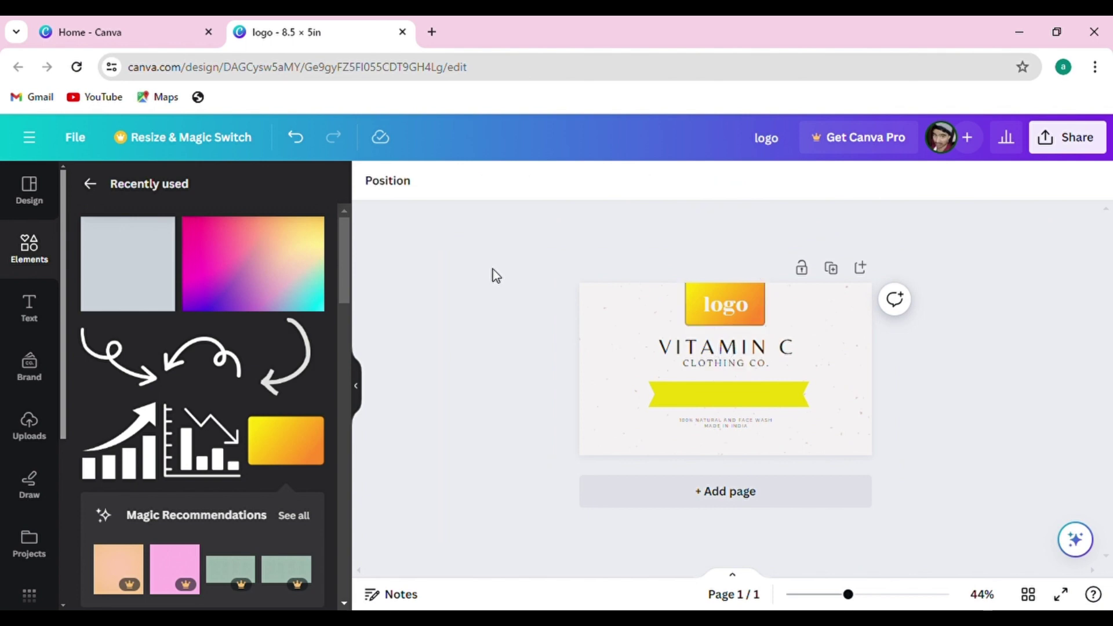
Duplicate the VITAMIN C heading and place the copy centred on the yellow banner
scroll(870, 383, up, 3)
scroll(837, 405, down, 2)
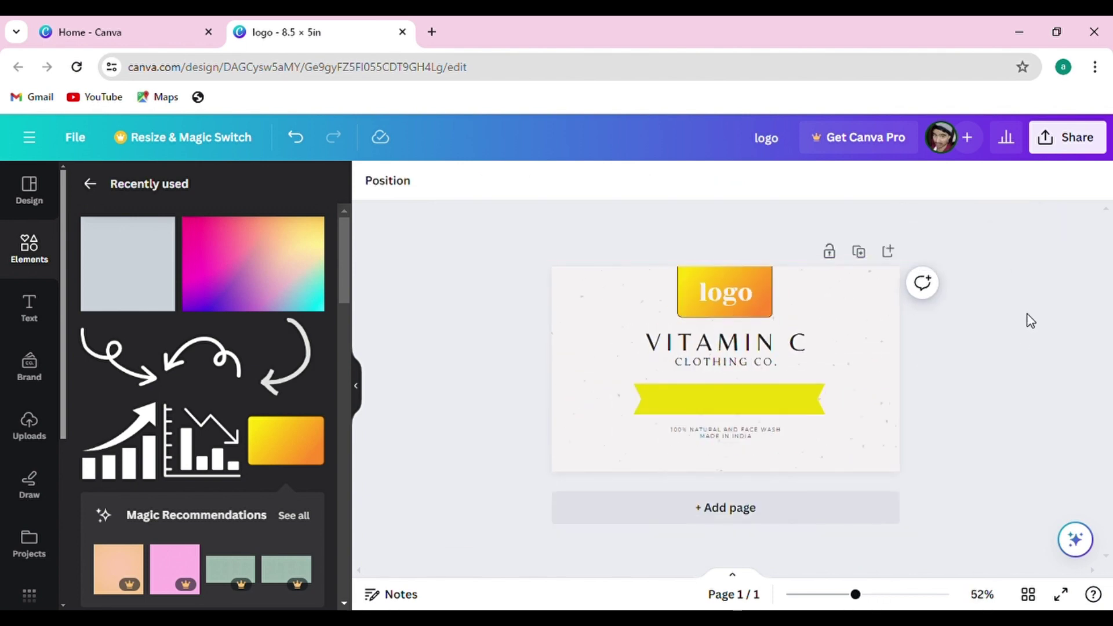
scroll(934, 390, up, 3)
scroll(882, 348, up, 2)
scroll(772, 338, down, 2)
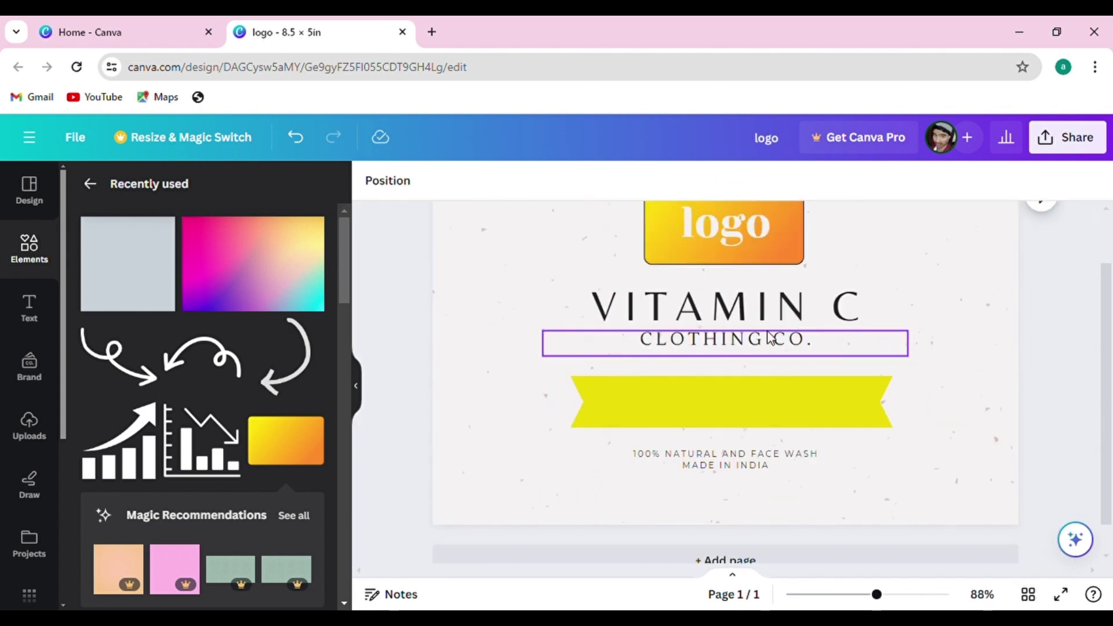
click(743, 313)
click(764, 252)
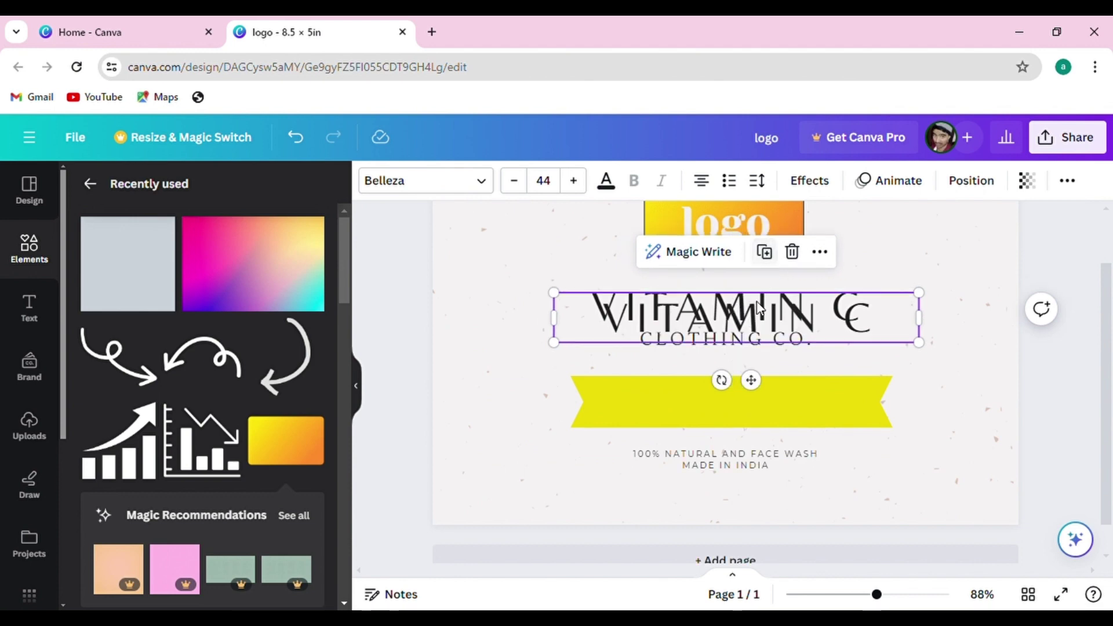
drag(758, 309, 753, 406)
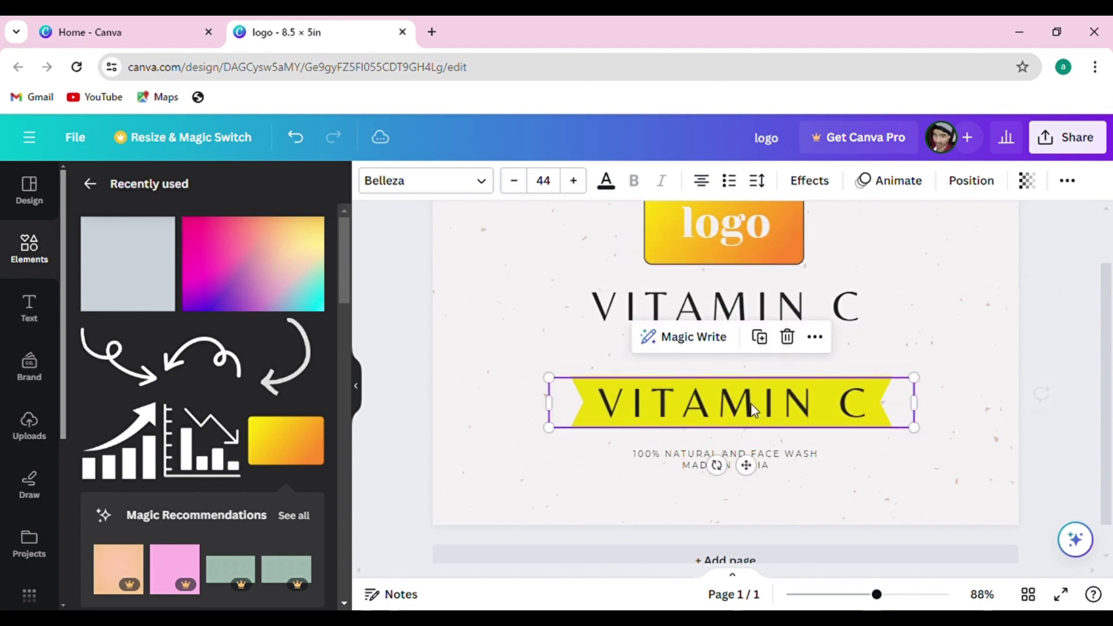
Replace the text of the heading copy on the banner with "FACE WASH"
double_click(738, 413)
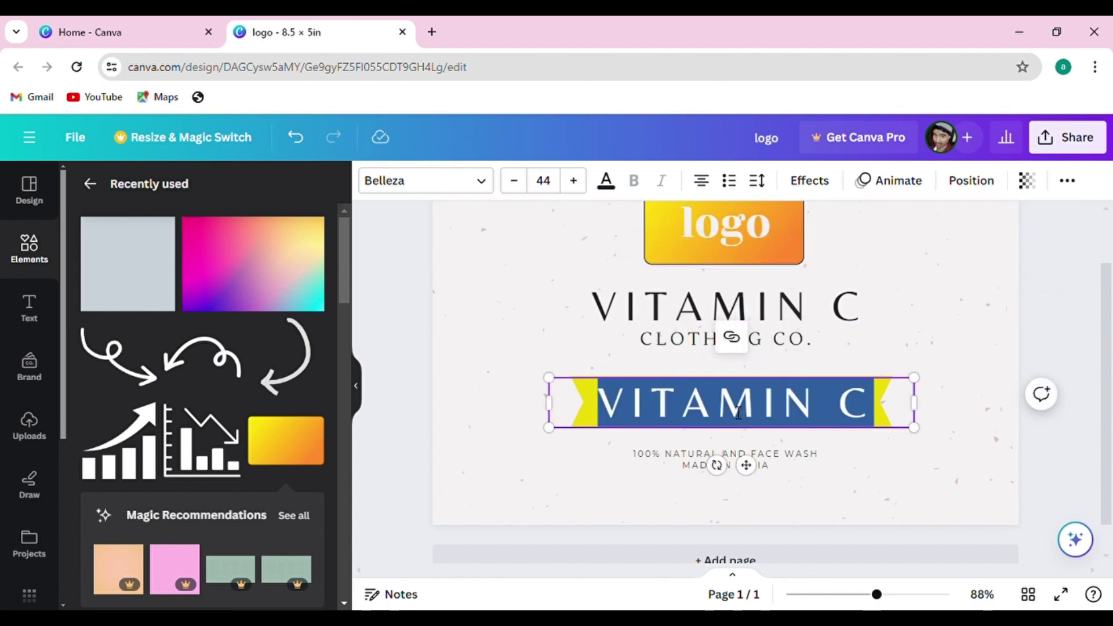
text(FACE)
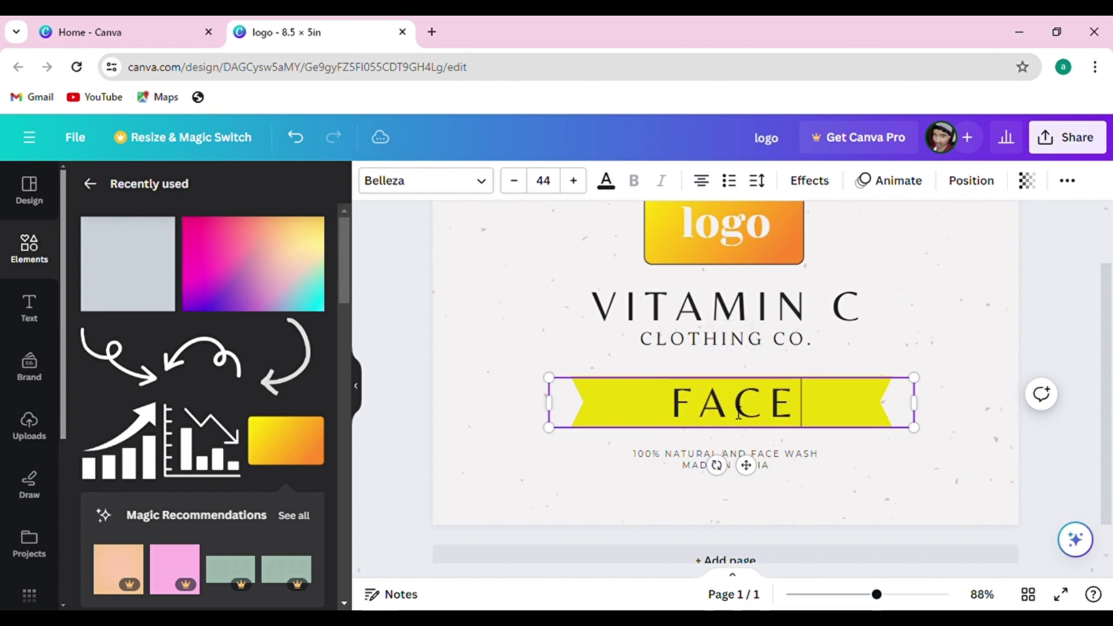
text( WASH)
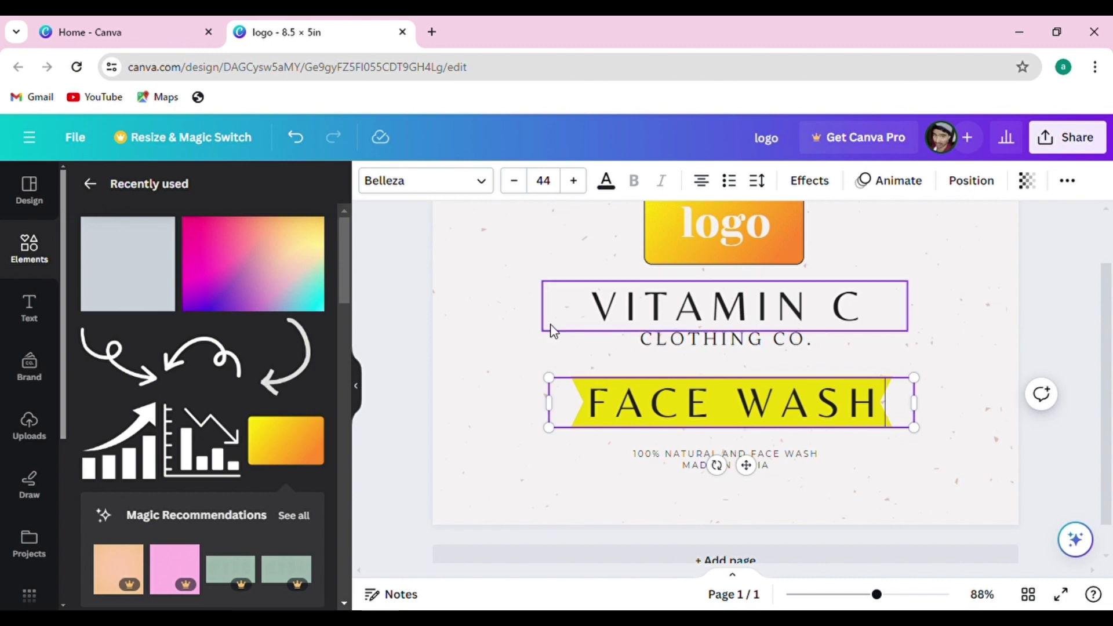
click(405, 309)
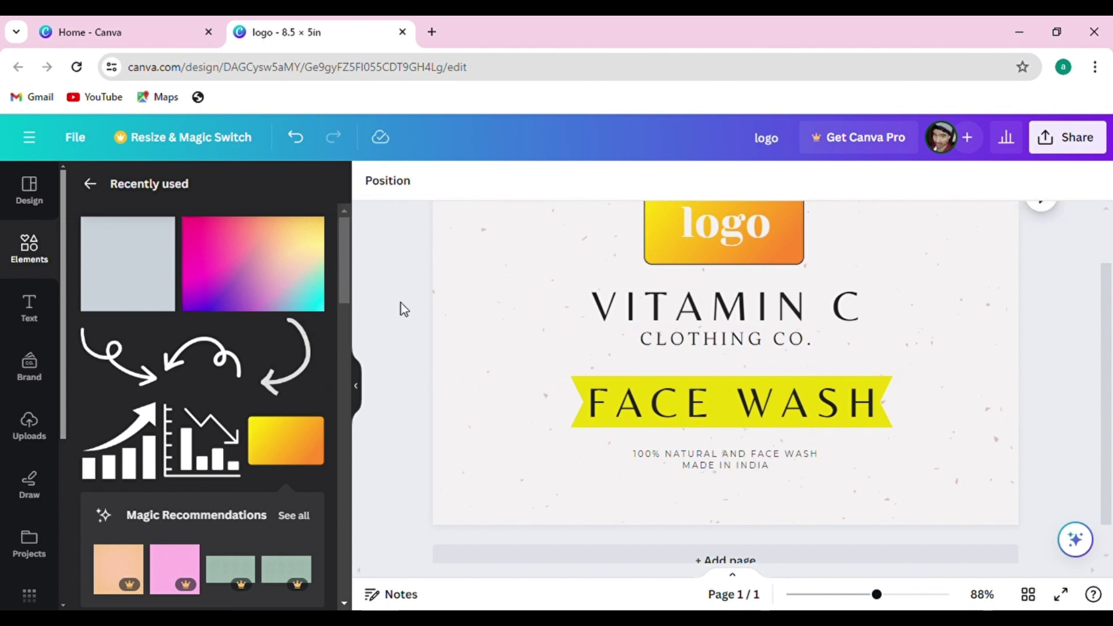
Replace the CLOTHING CO. line below the main heading with "WITH LEMON EXTRACT"
double_click(756, 340)
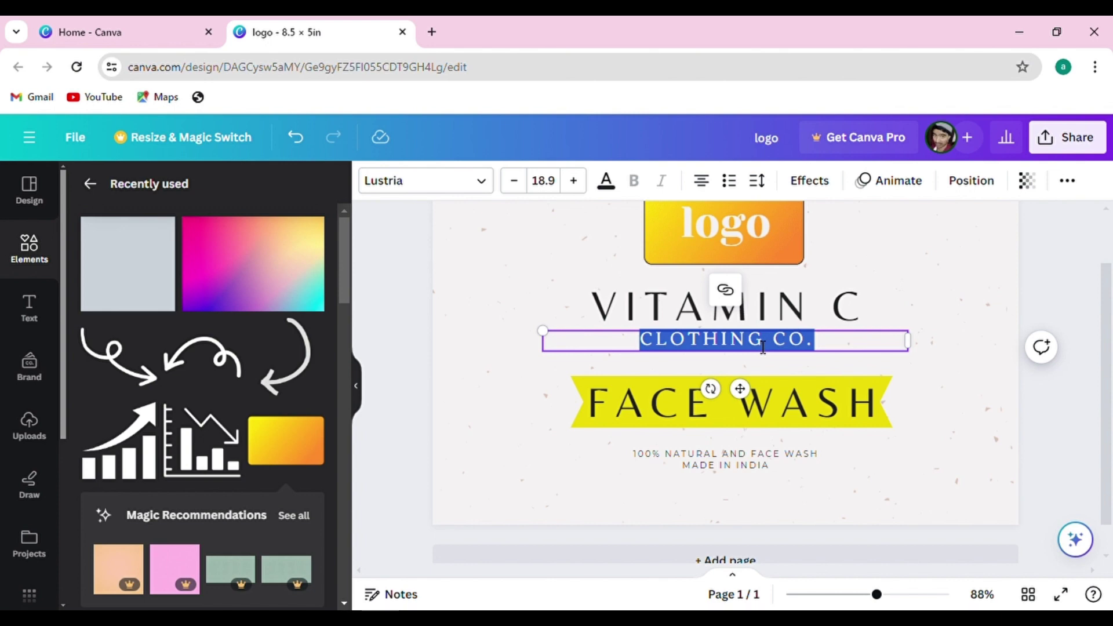
text(E)
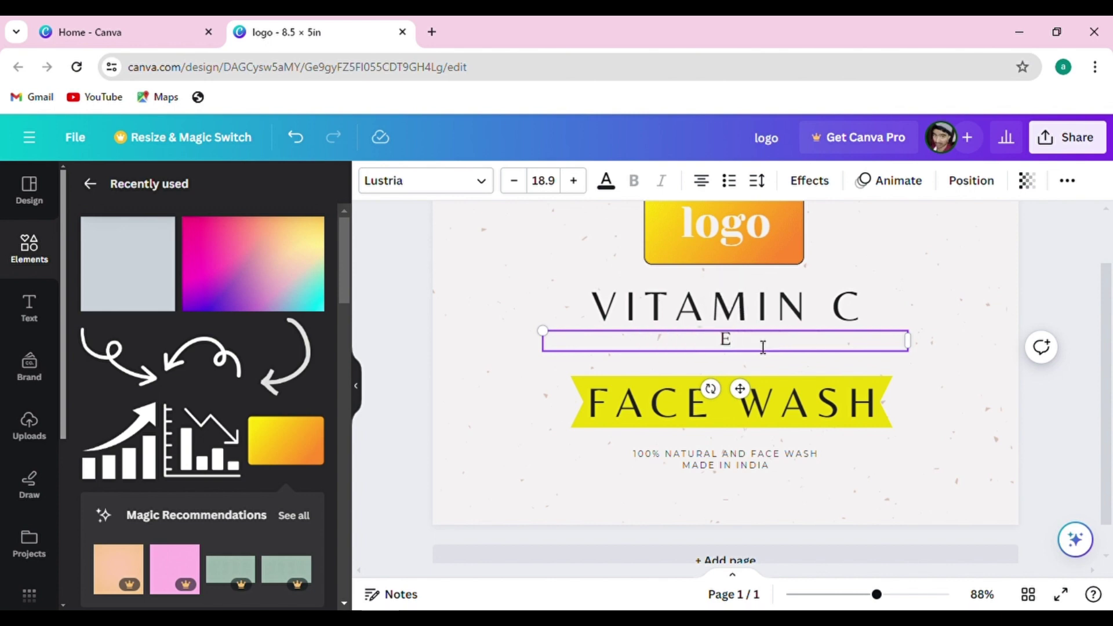
key(ctrl+a)
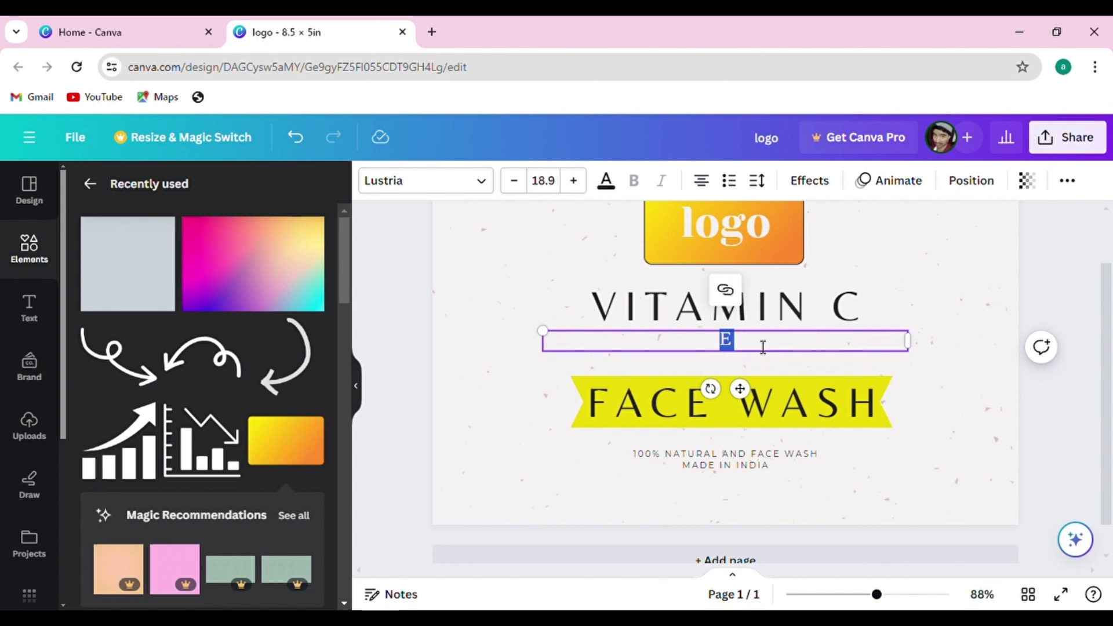
text(WITH )
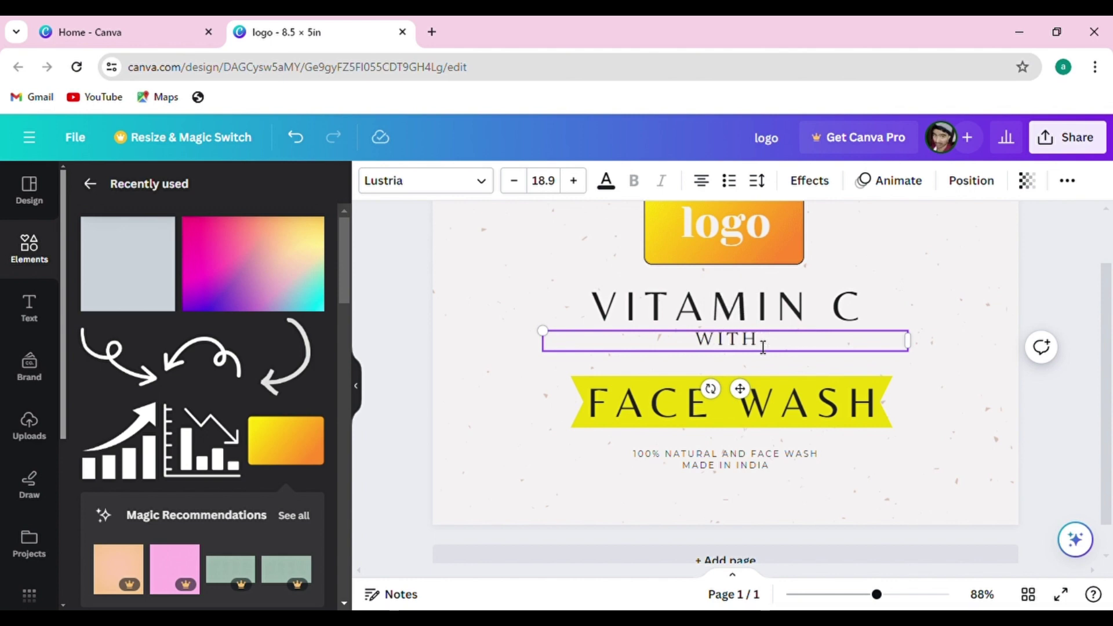
text(LEMON)
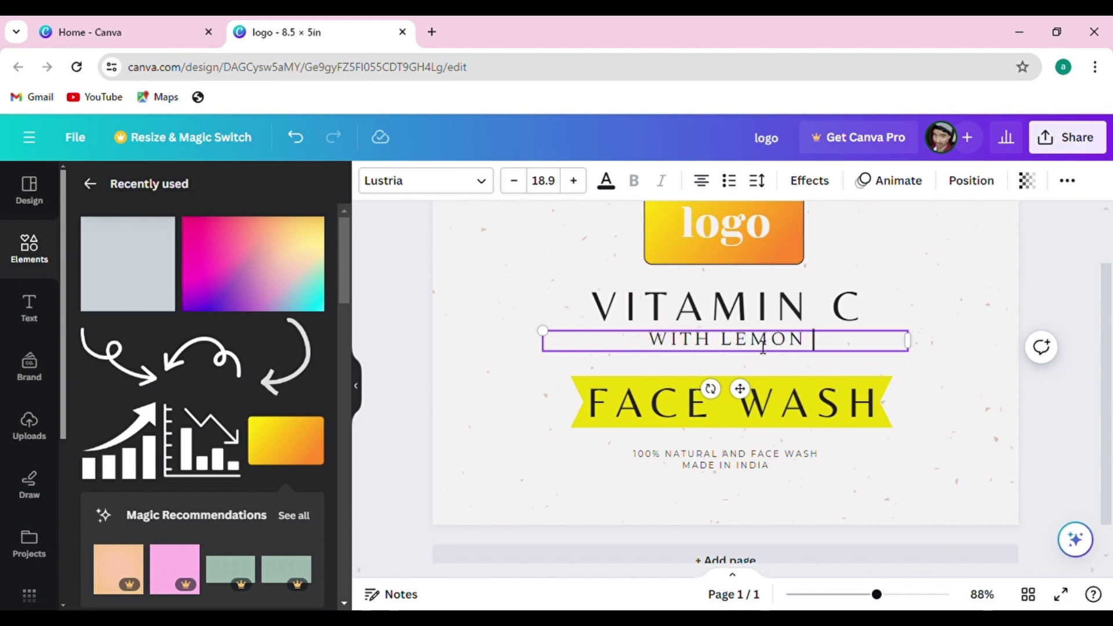
text( EXTRA)
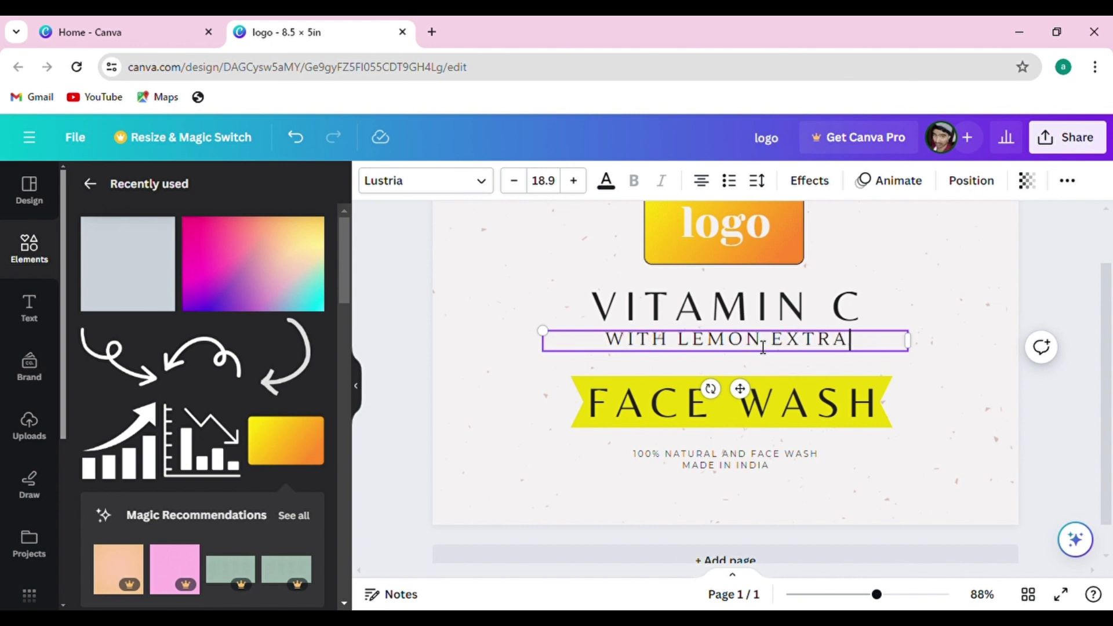
text(CT)
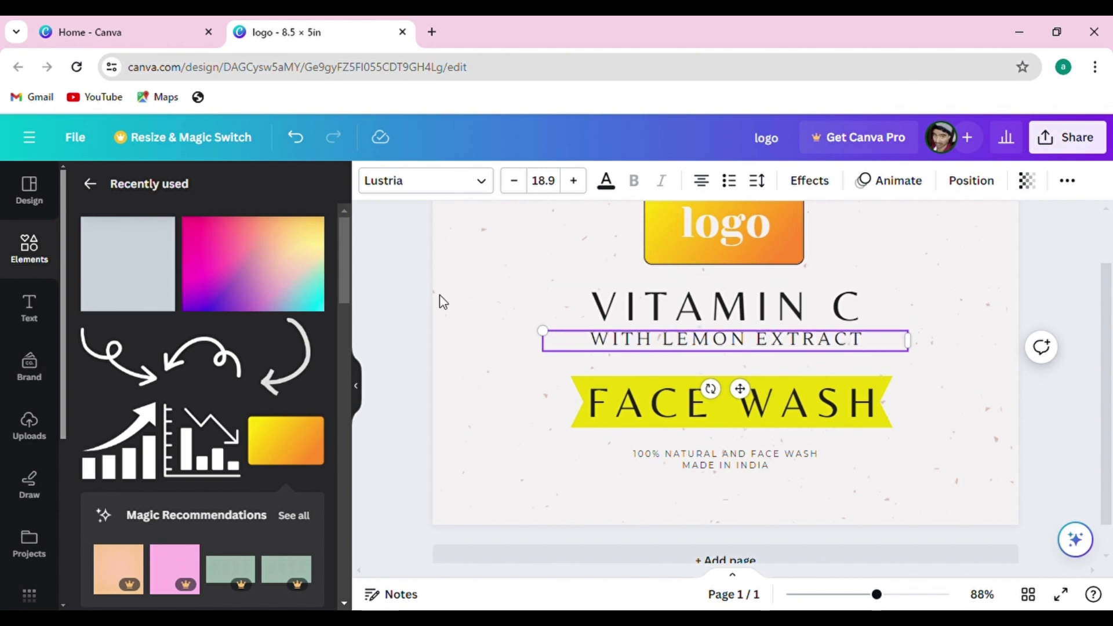
click(390, 288)
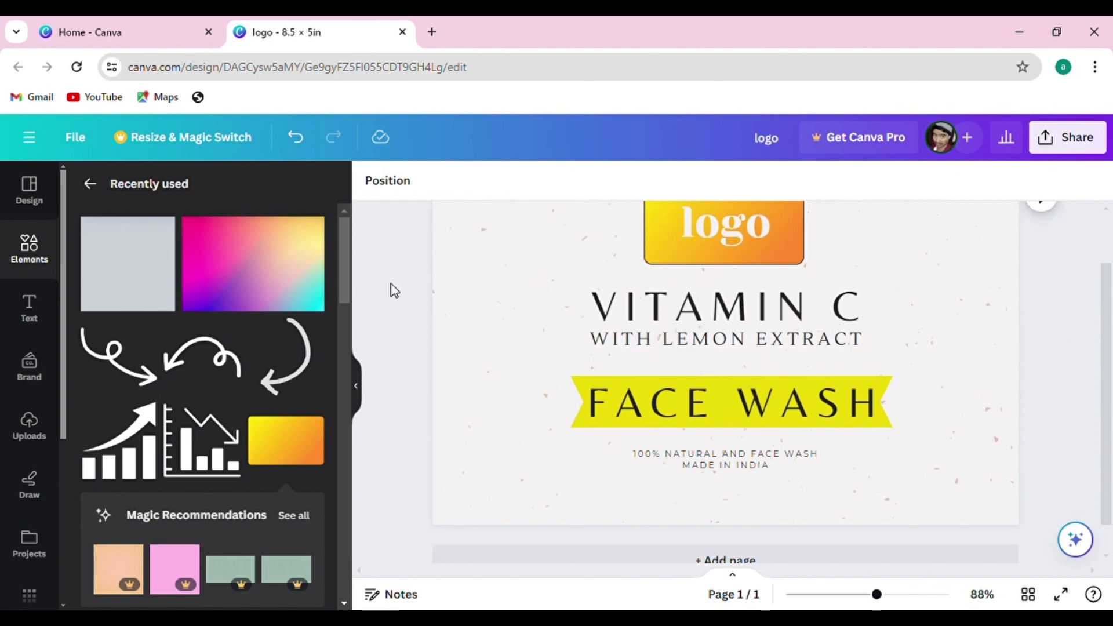
Set the font of the WITH LEMON EXTRACT line to Montserrat
click(808, 347)
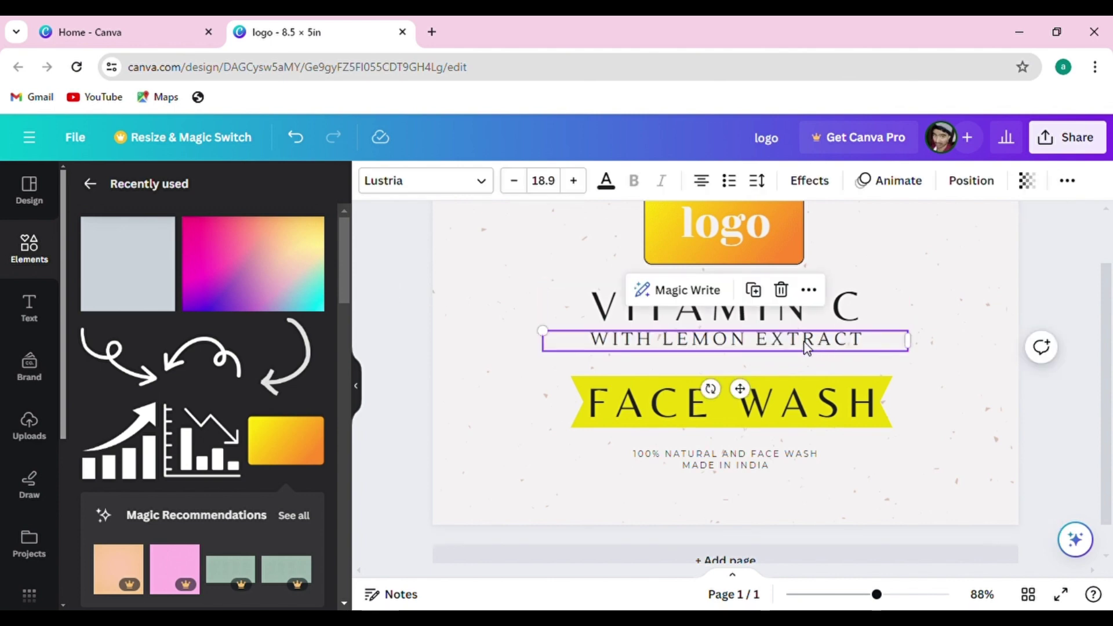
click(445, 191)
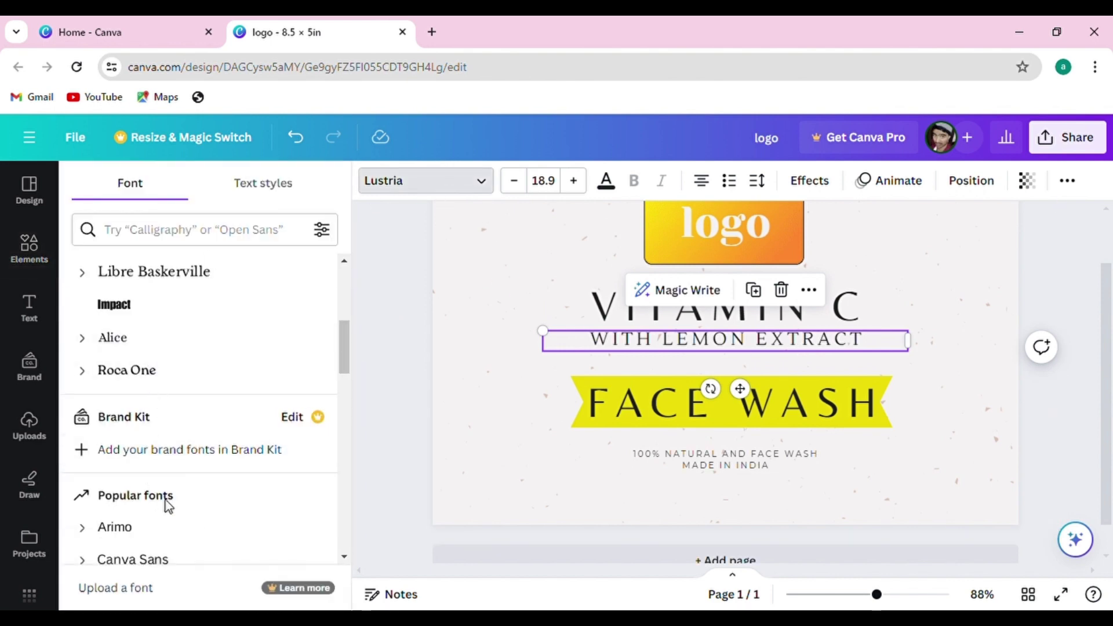
scroll(169, 505, down, 4)
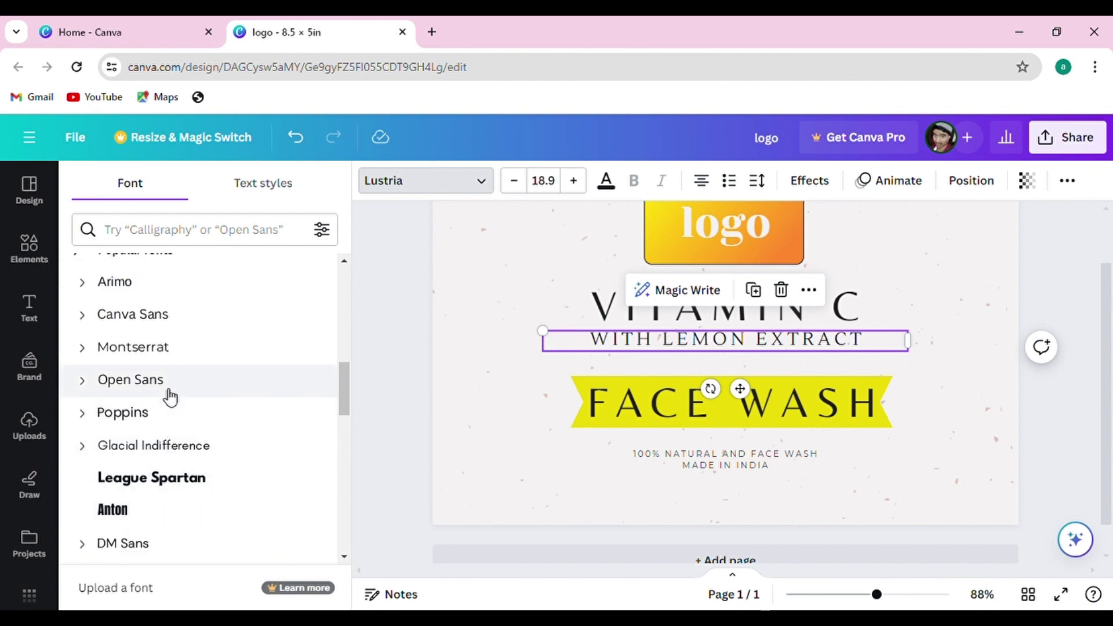
click(185, 359)
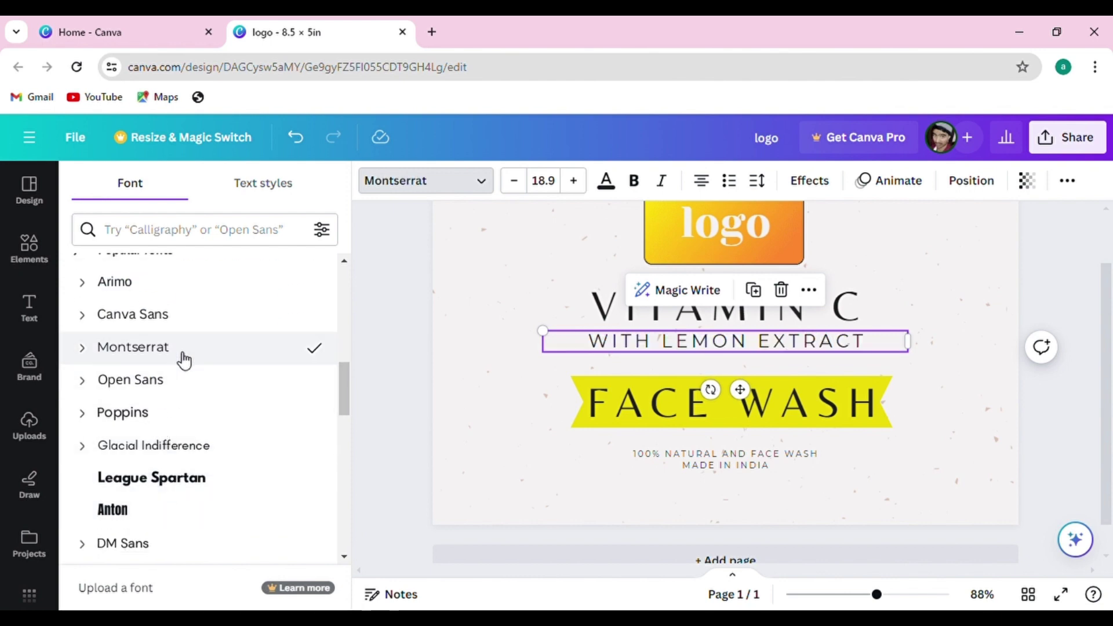
scroll(667, 420, down, 5)
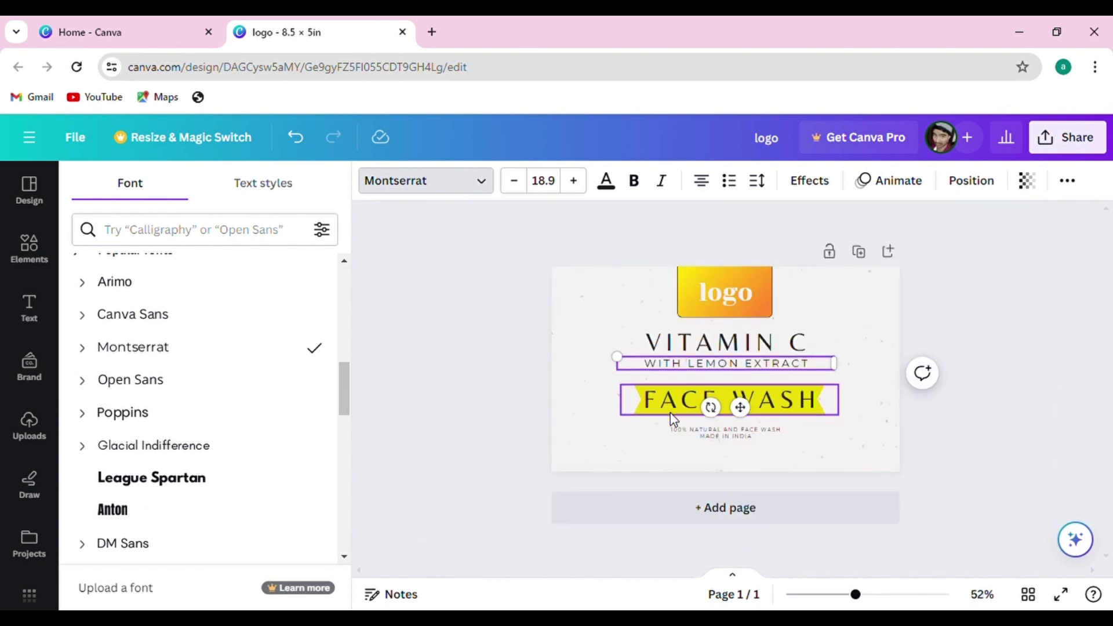
click(526, 318)
click(970, 330)
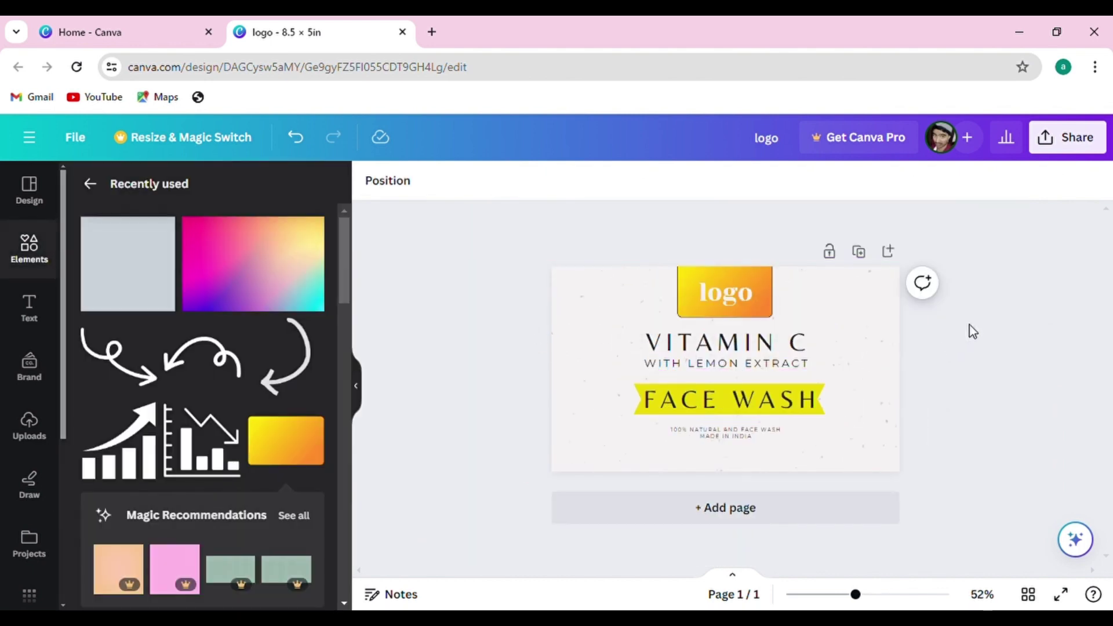
Fit the WITH LEMON EXTRACT text box closely around its text and scale the line down to size 16.8
scroll(976, 395, up, 3)
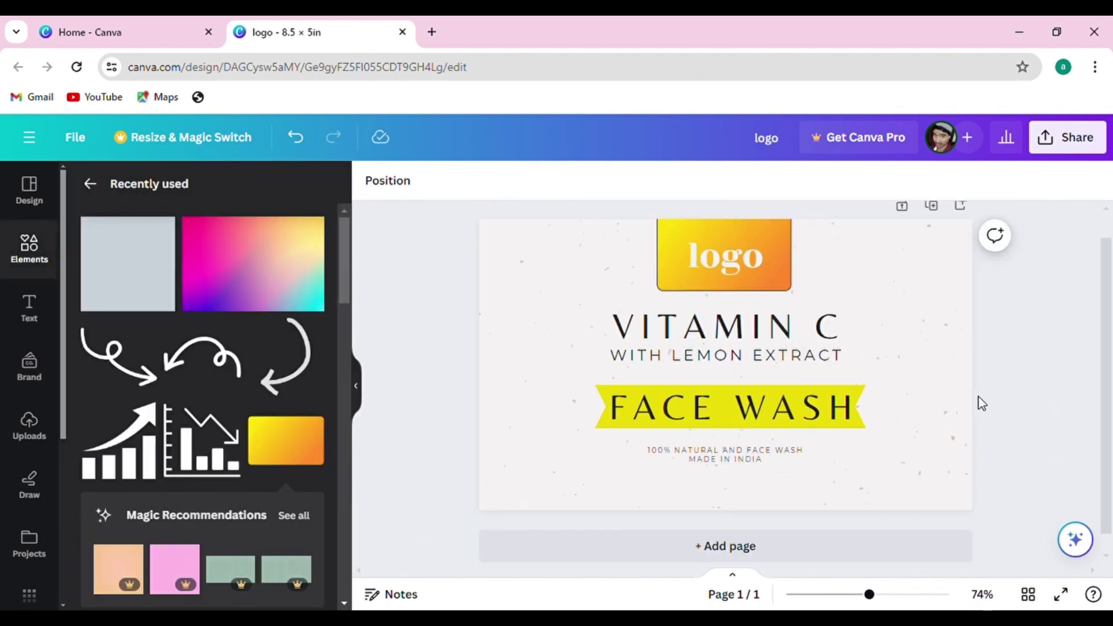
click(827, 367)
scroll(828, 366, up, 3)
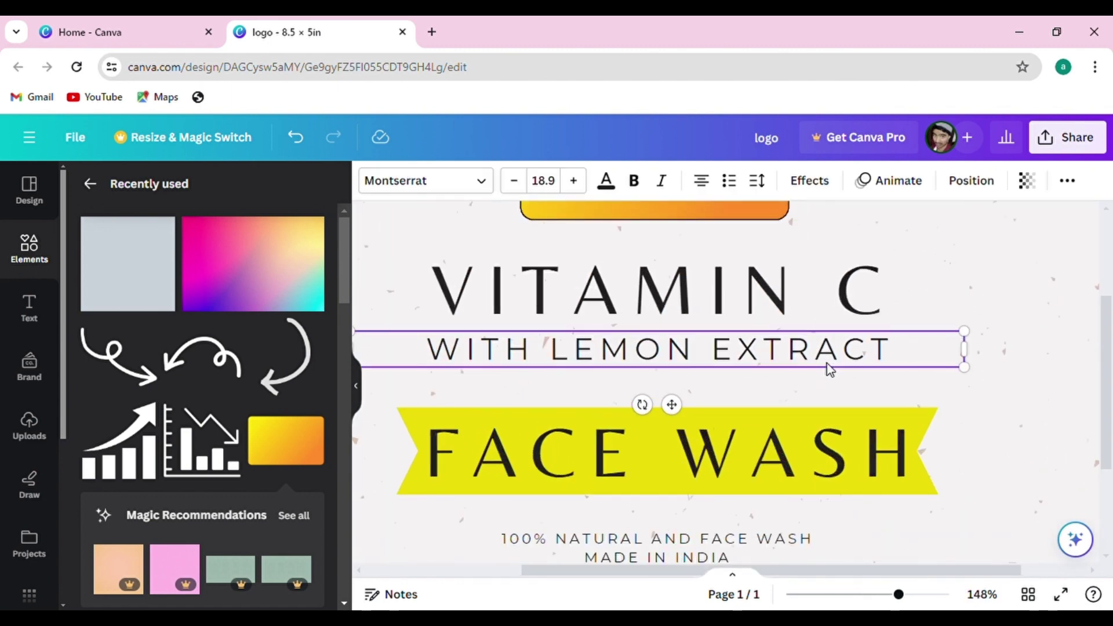
drag(964, 350, 899, 351)
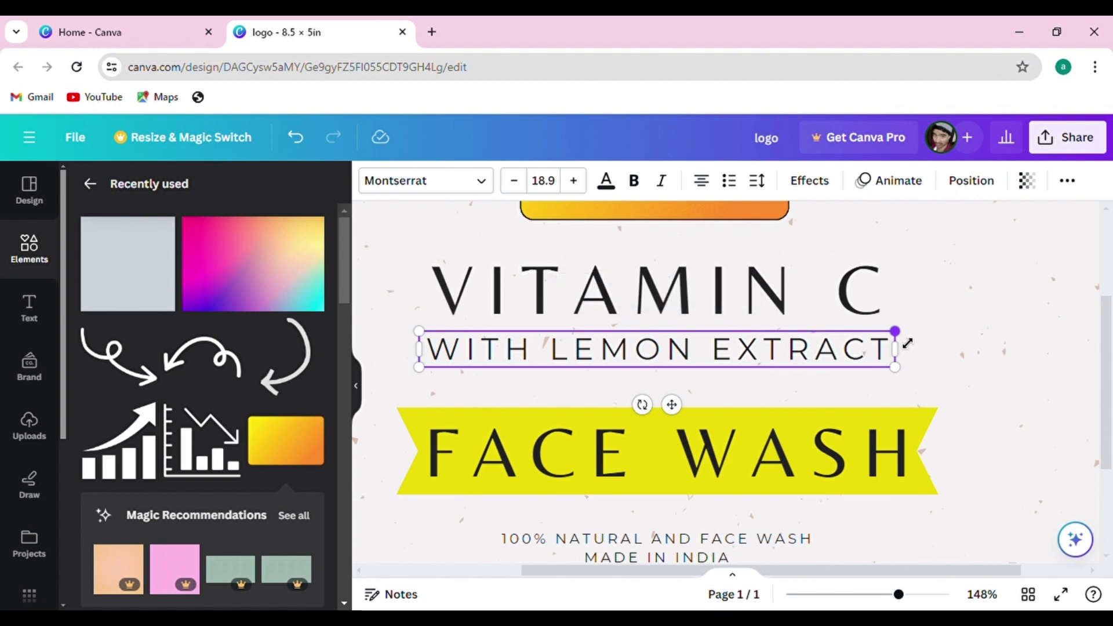
drag(908, 344, 878, 348)
scroll(732, 392, down, 5)
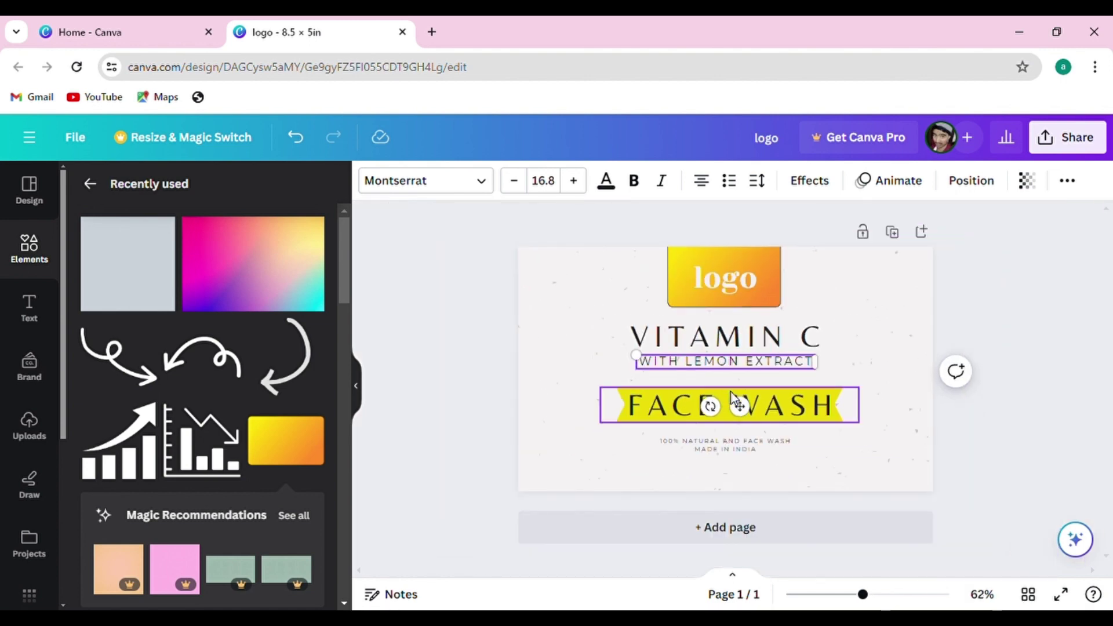
click(448, 320)
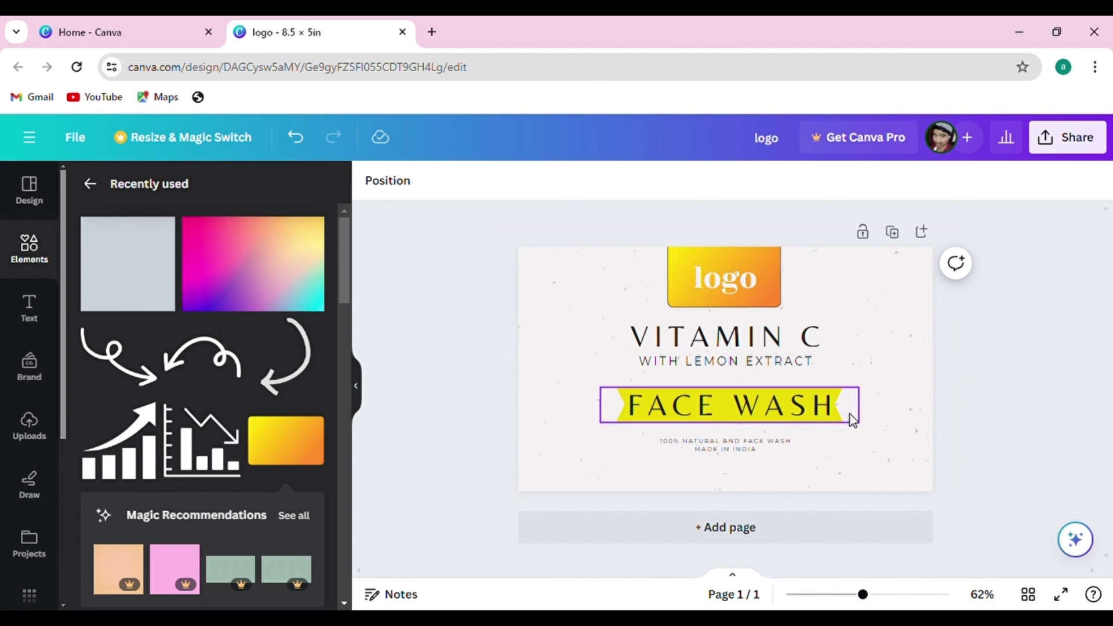
Fit the FACE WASH text box closely around its text and scale the heading down to size 38.4
click(841, 399)
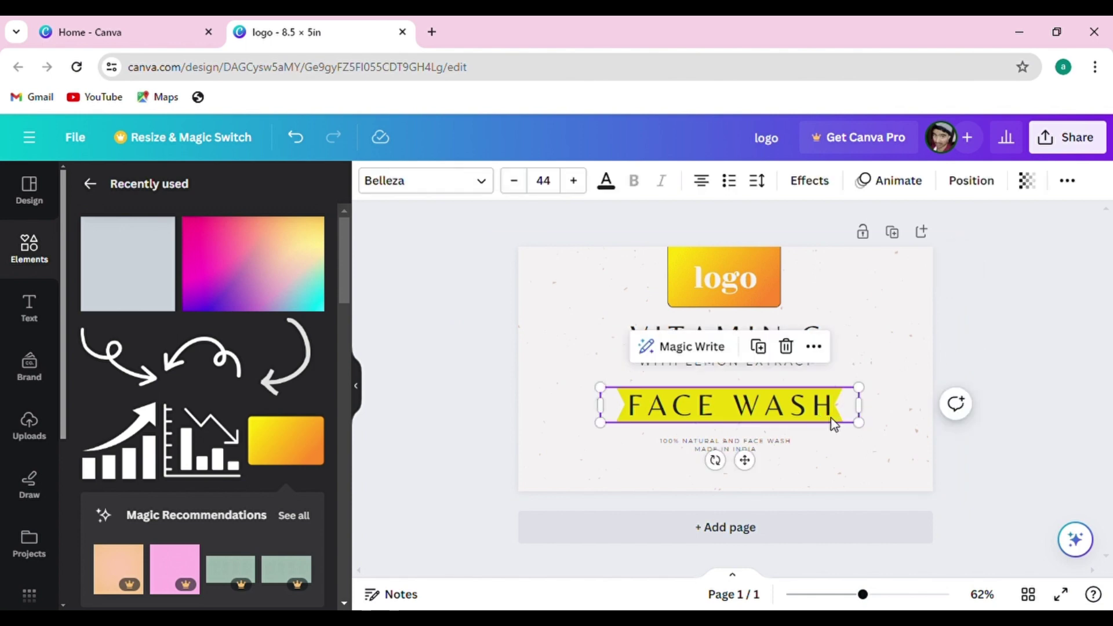
scroll(876, 427, up, 5)
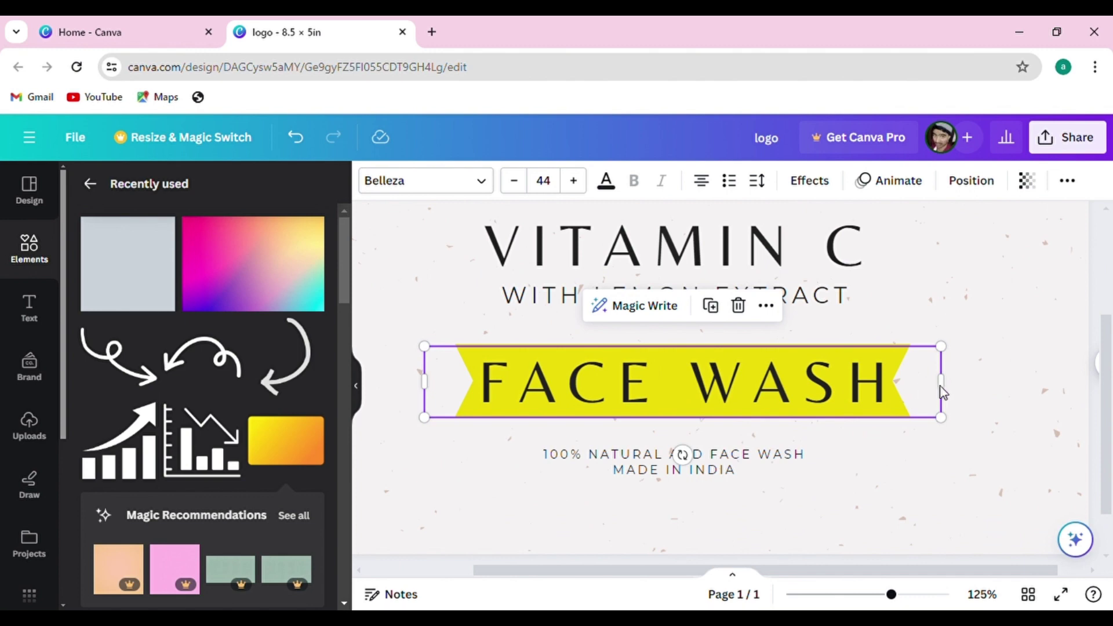
drag(951, 395, 902, 398)
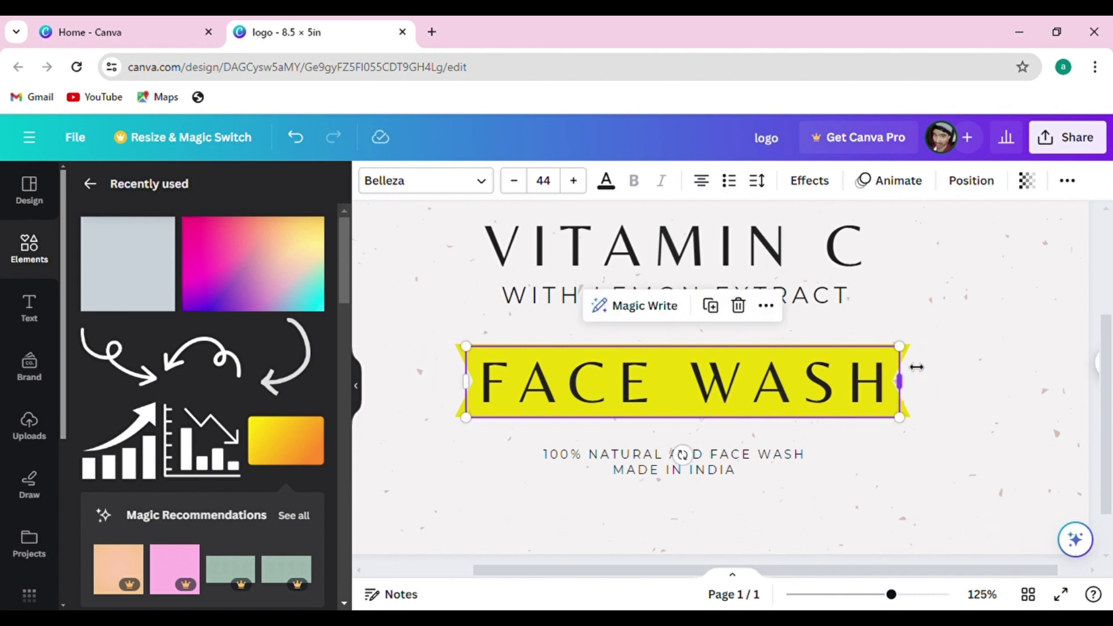
drag(908, 356, 881, 365)
scroll(806, 399, down, 5)
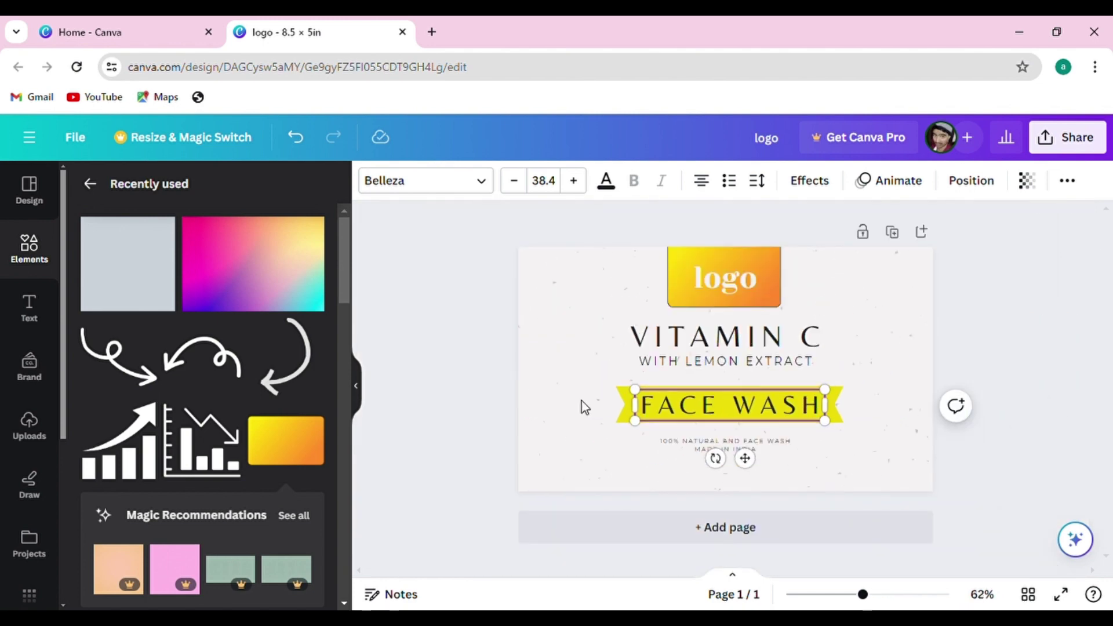
Widen the yellow banner shape behind FACE WASH so it spans the full width of the label
click(459, 311)
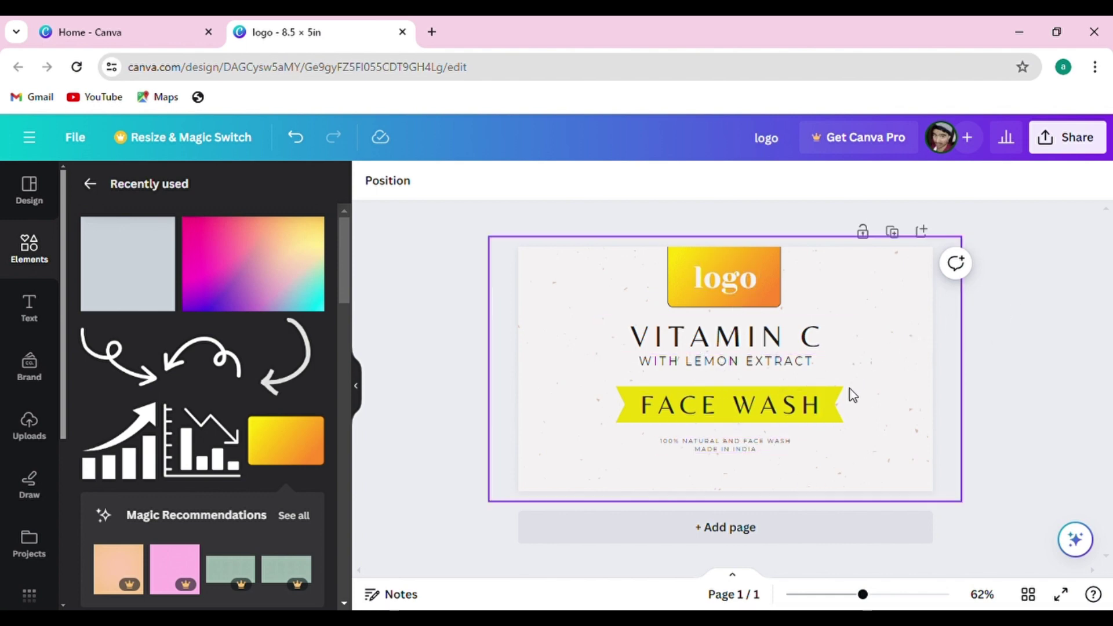
click(841, 404)
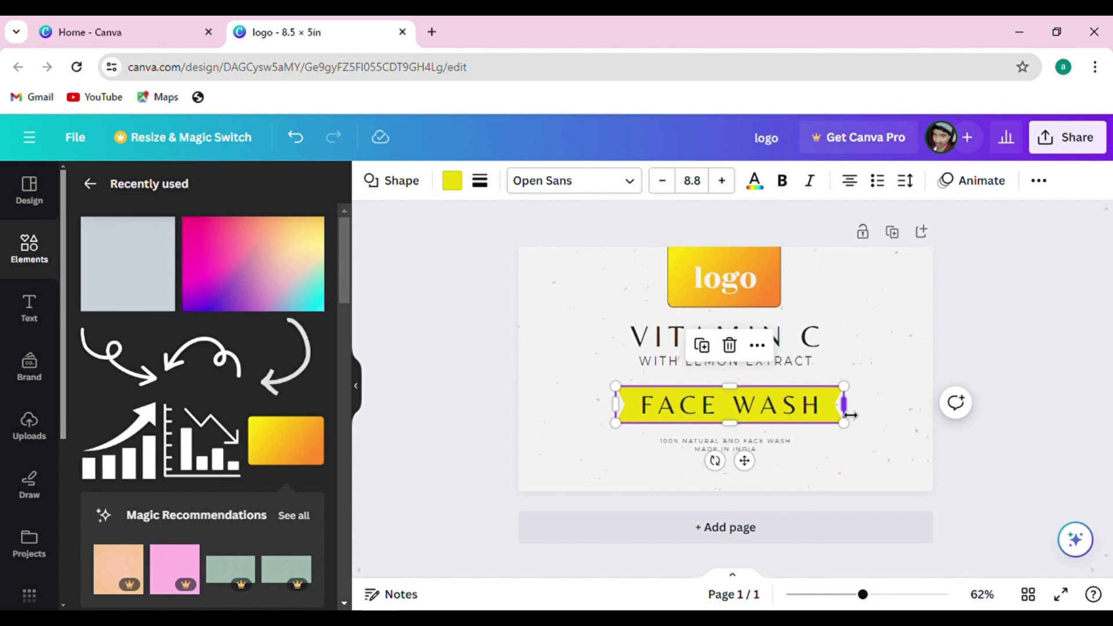
drag(850, 416, 968, 415)
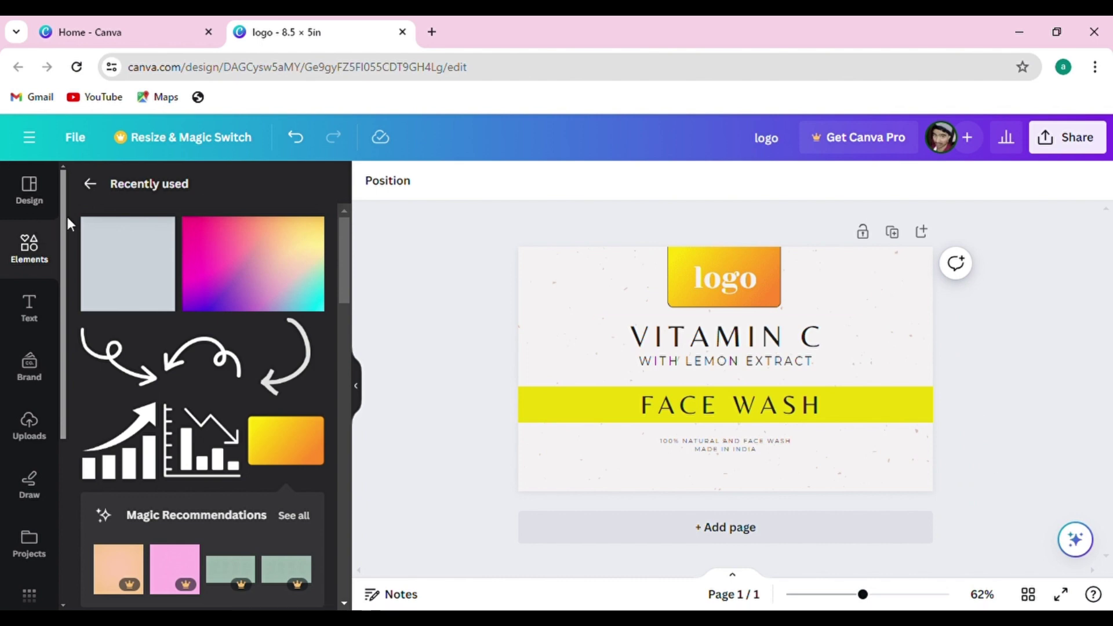
Search the elements library for "bottle"
click(36, 253)
click(204, 193)
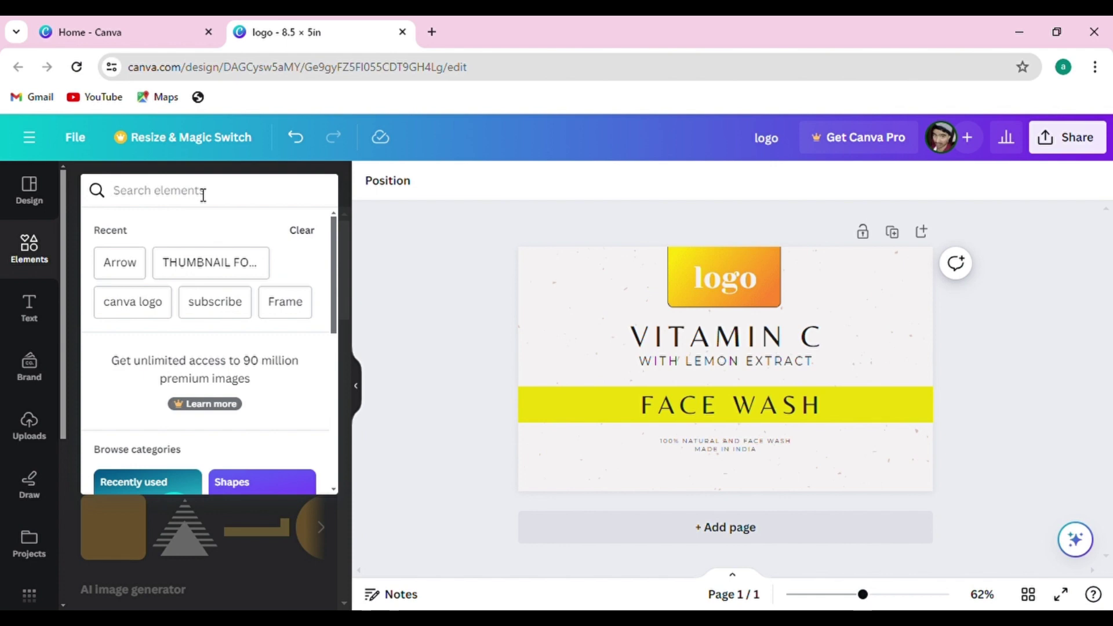
text(bo)
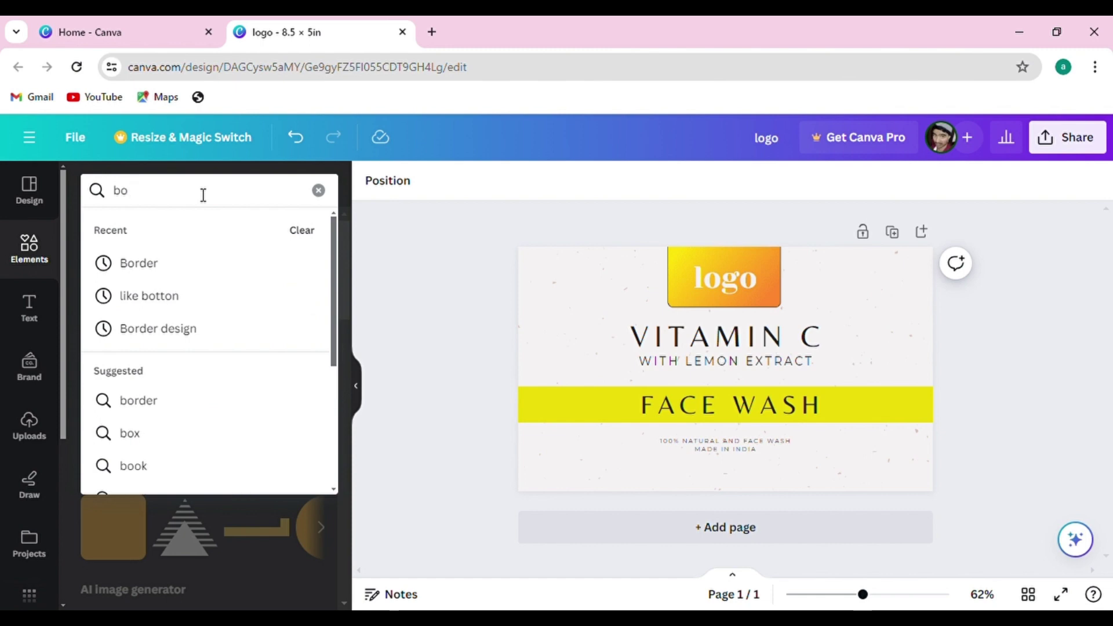
text(ttle)
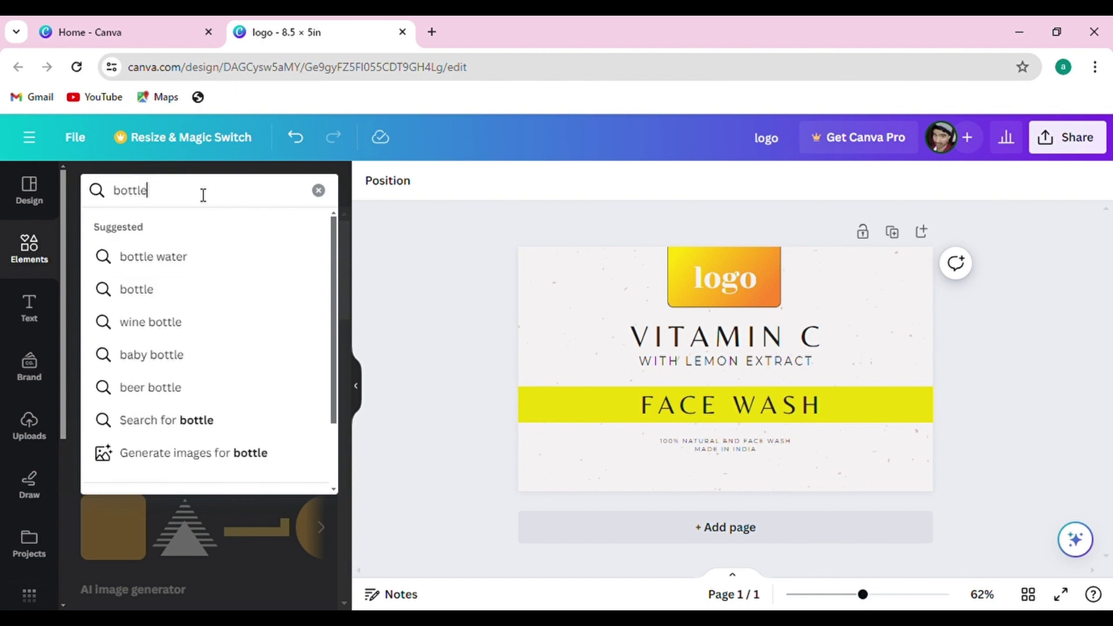
key(Return)
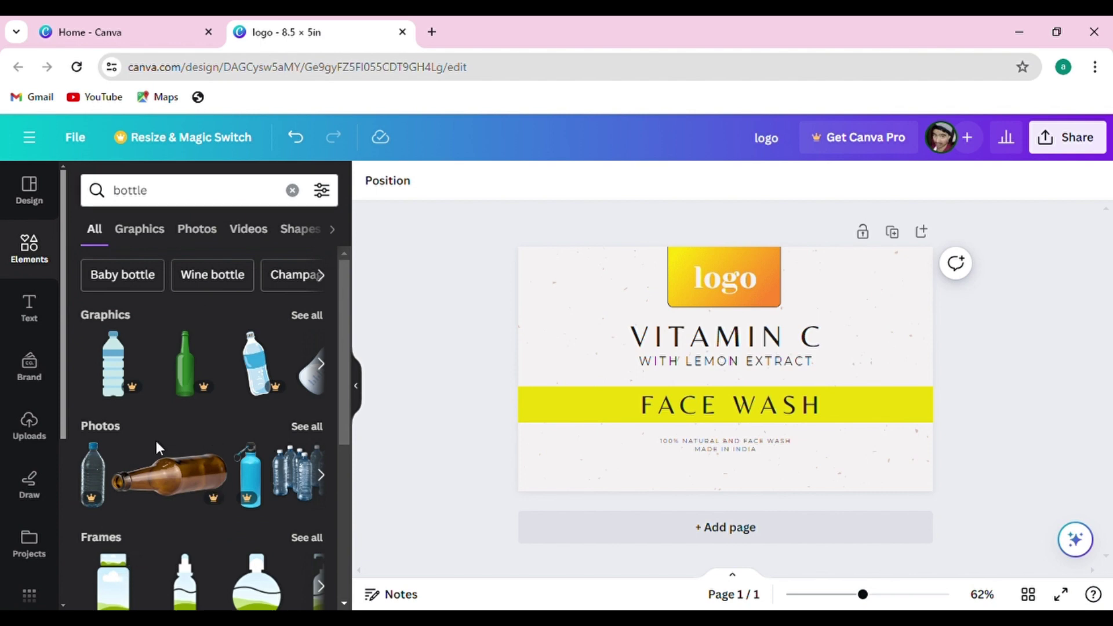
Look through the bottle results, especially the full set of graphics, for a container suited to the label
scroll(155, 441, down, 3)
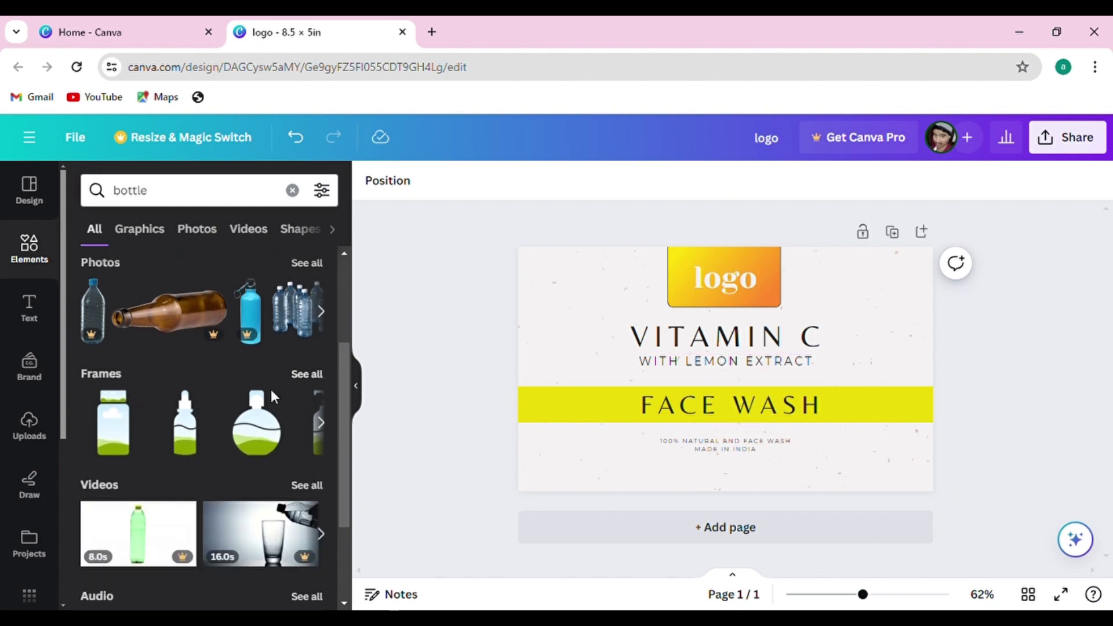
scroll(272, 391, down, 2)
scroll(275, 399, up, 4)
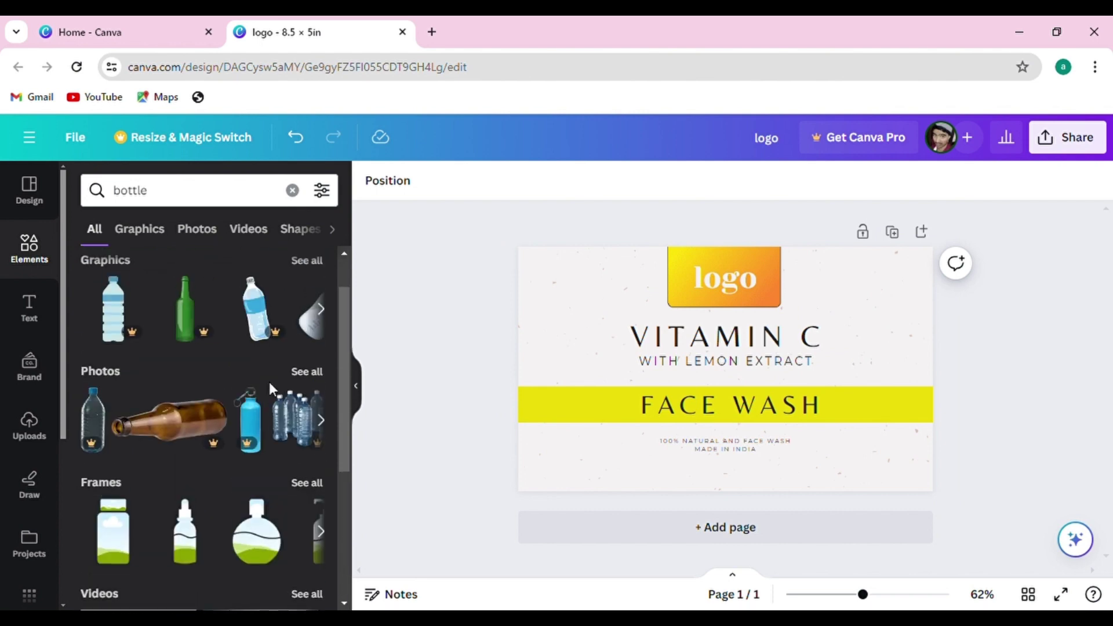
click(317, 268)
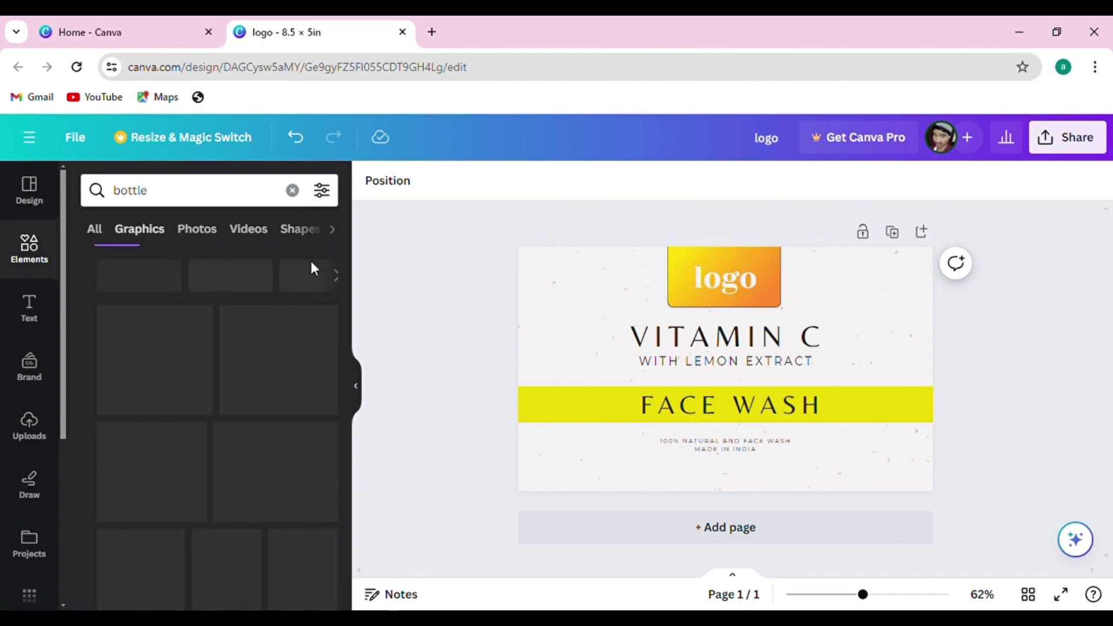
scroll(290, 448, down, 2)
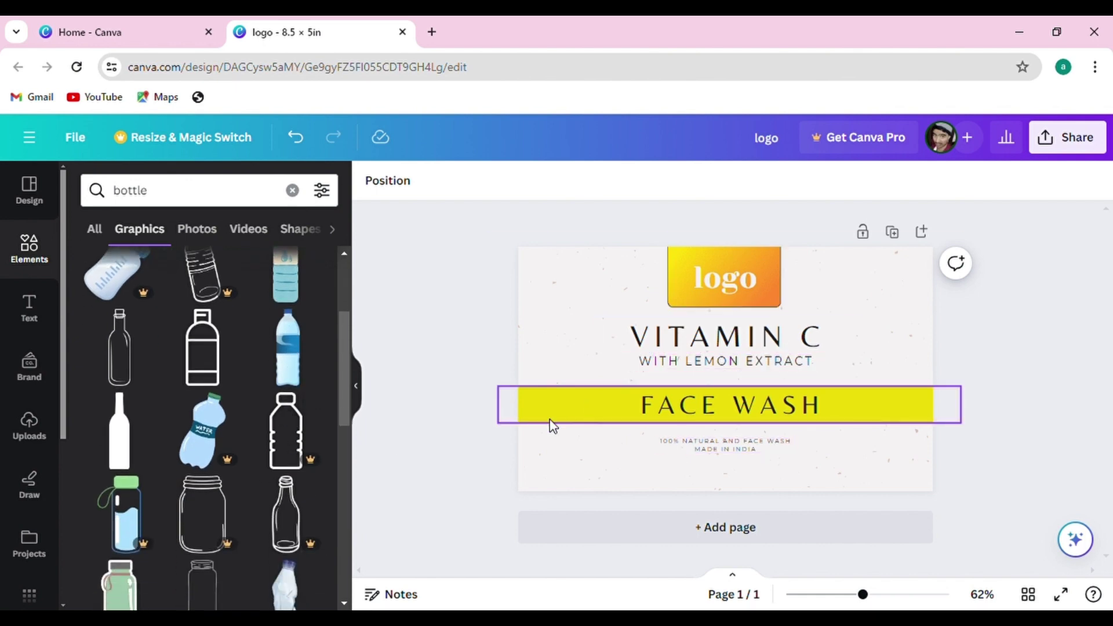
scroll(219, 448, down, 2)
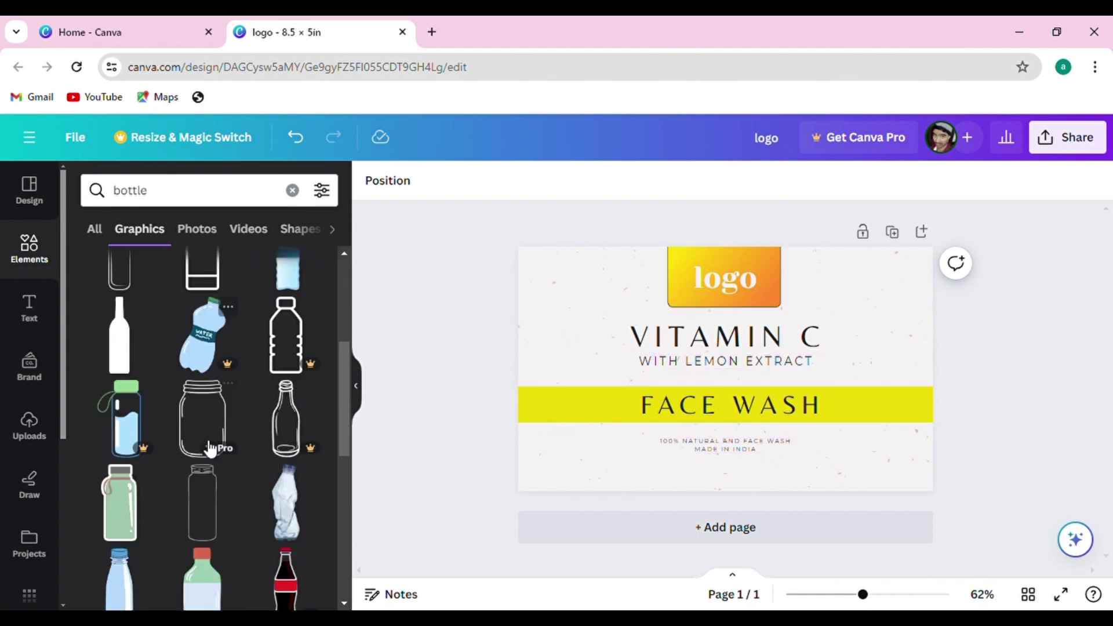
scroll(211, 450, down, 2)
scroll(210, 450, down, 2)
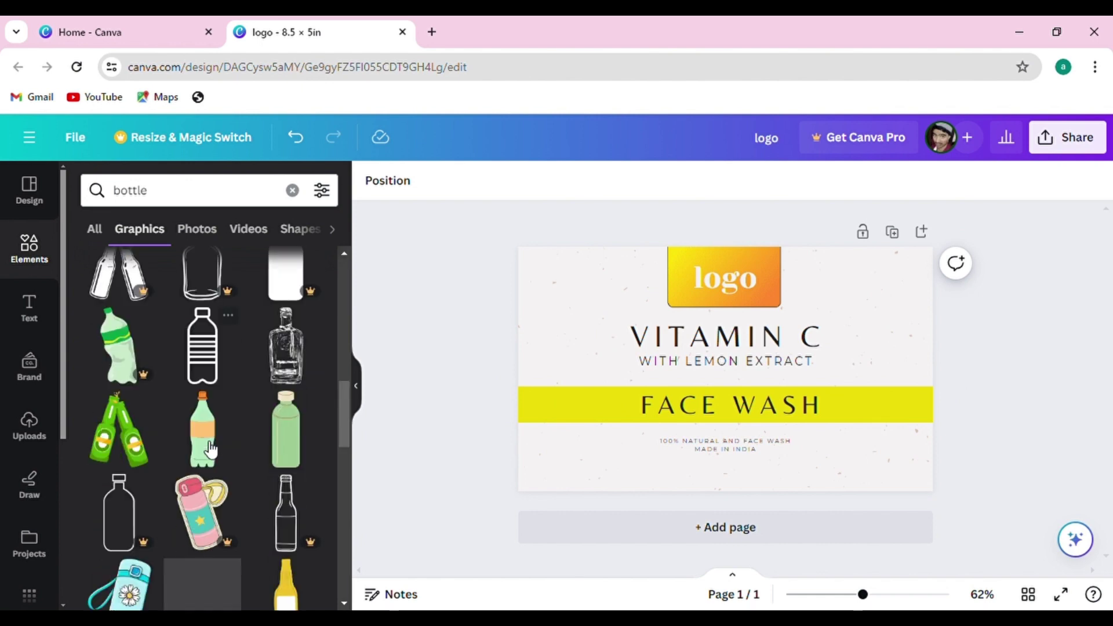
scroll(211, 450, down, 4)
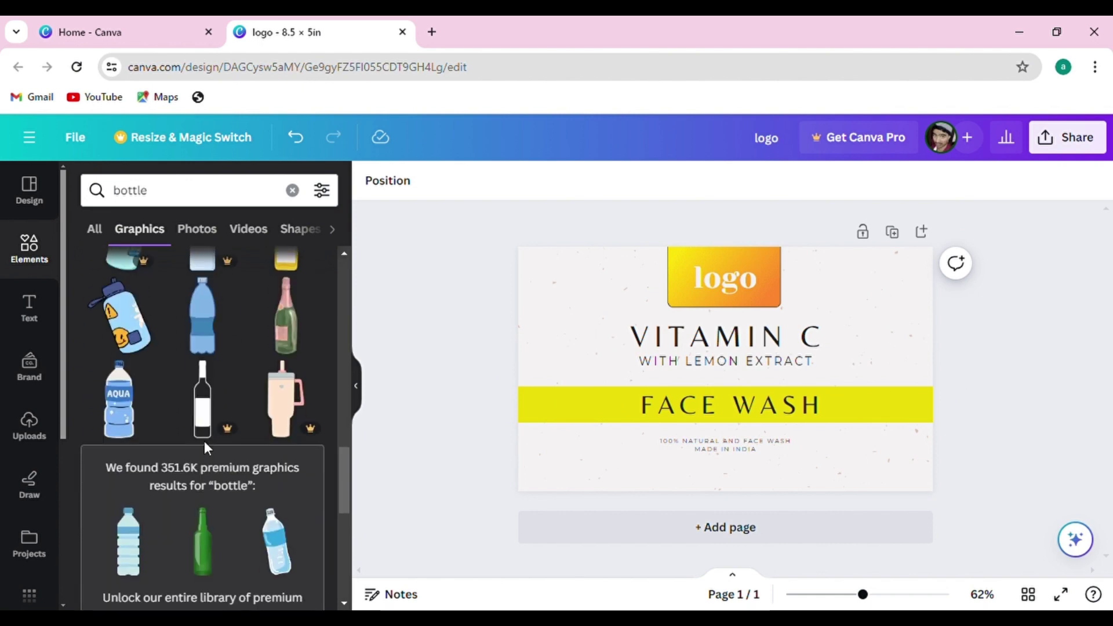
scroll(210, 450, down, 4)
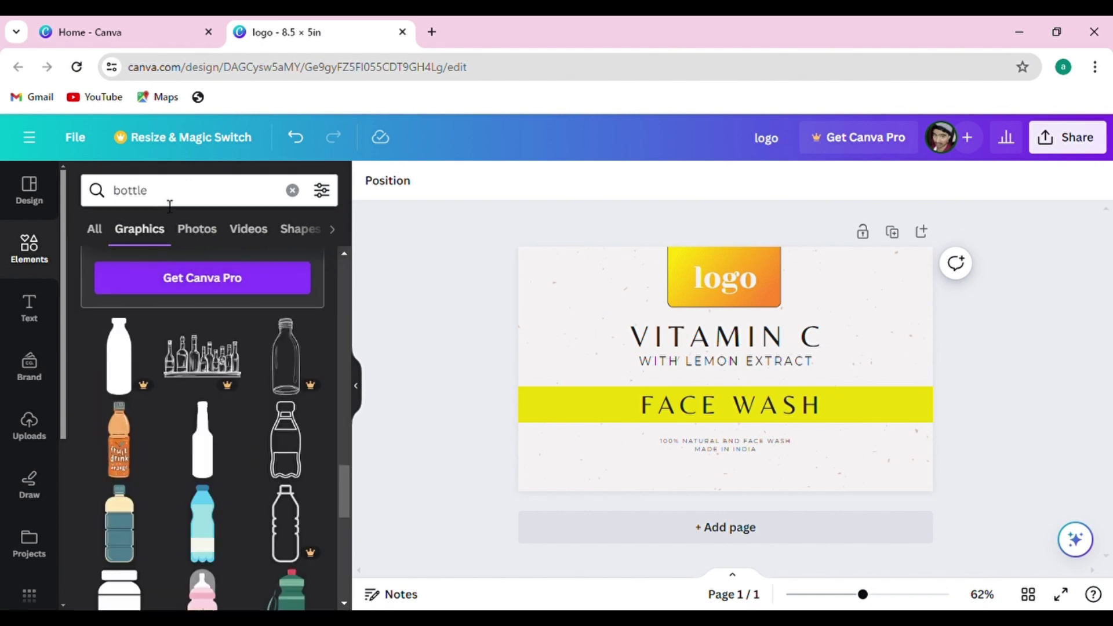
Search the elements library for "tube" instead and look through all the photo results
click(292, 190)
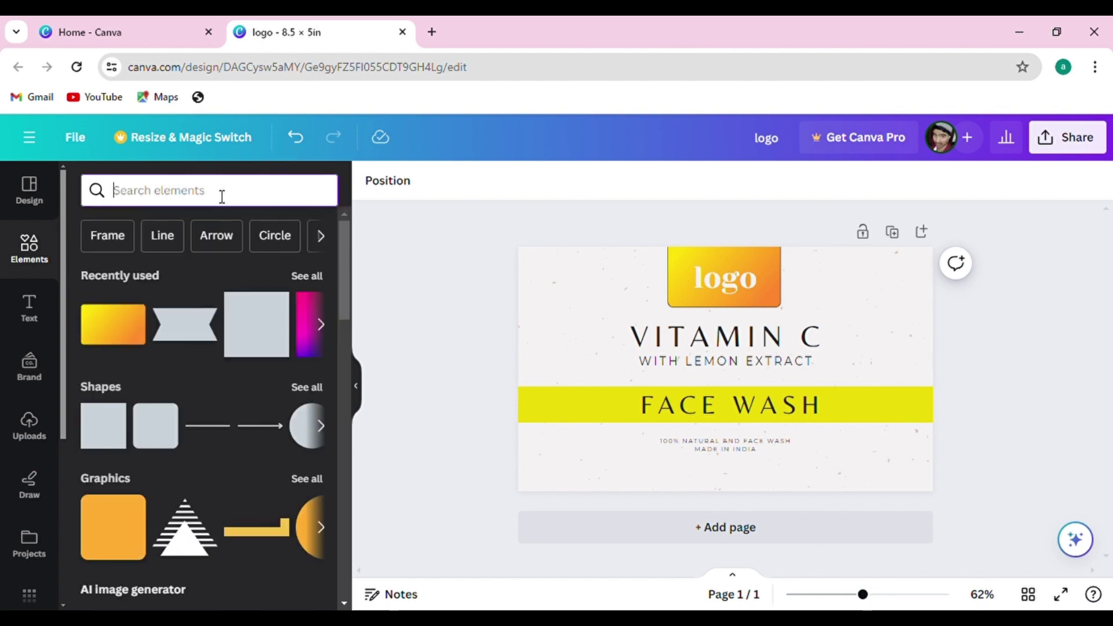
text(tube)
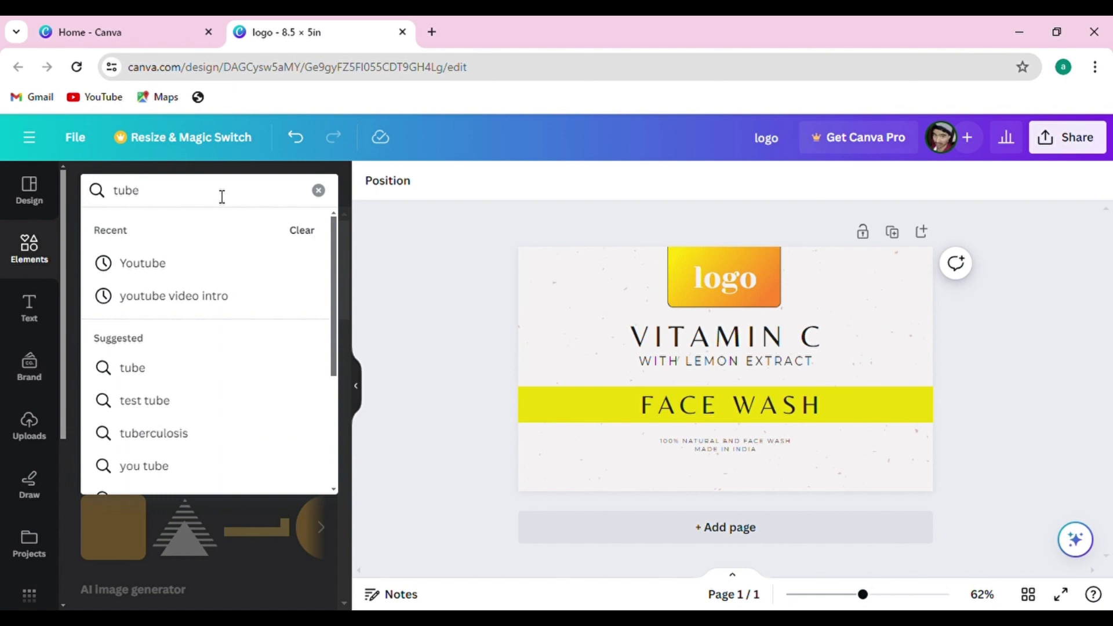
key(Return)
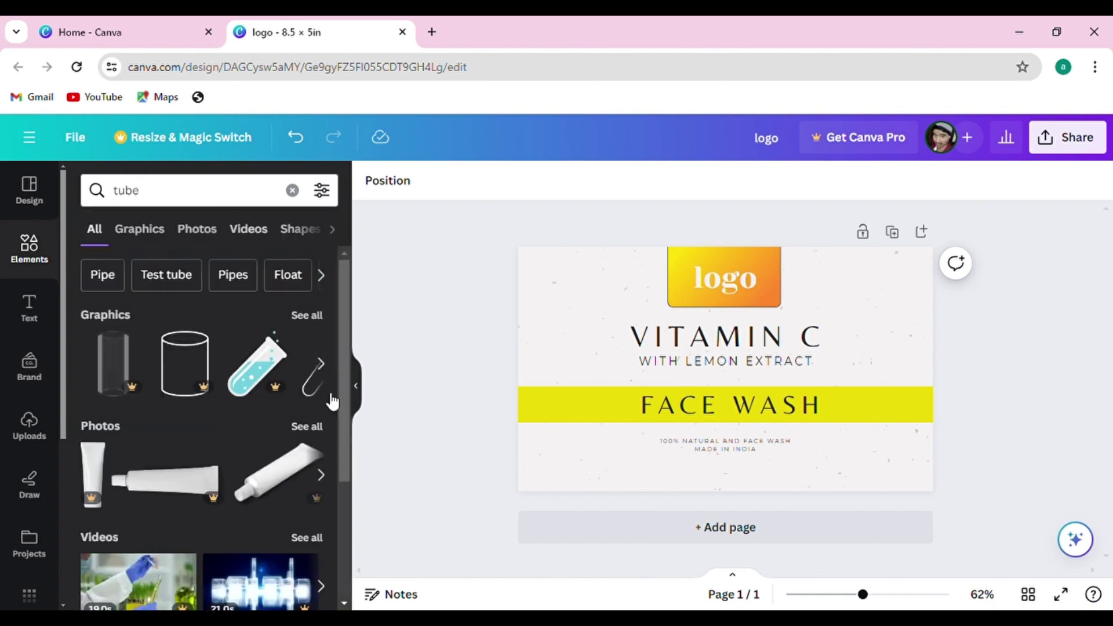
click(310, 426)
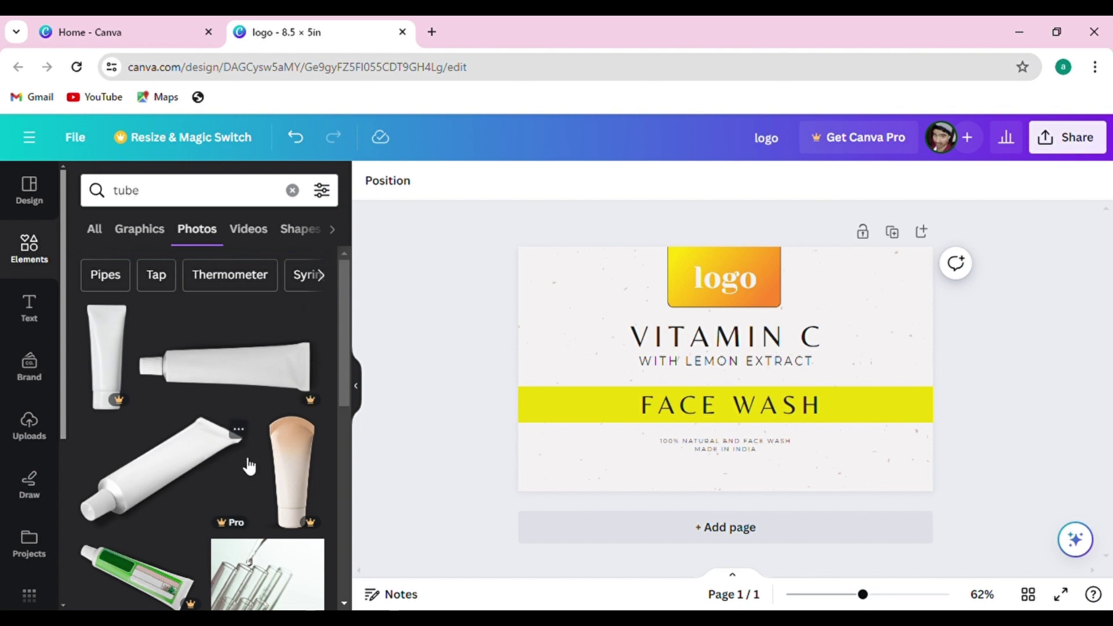
scroll(242, 468, down, 3)
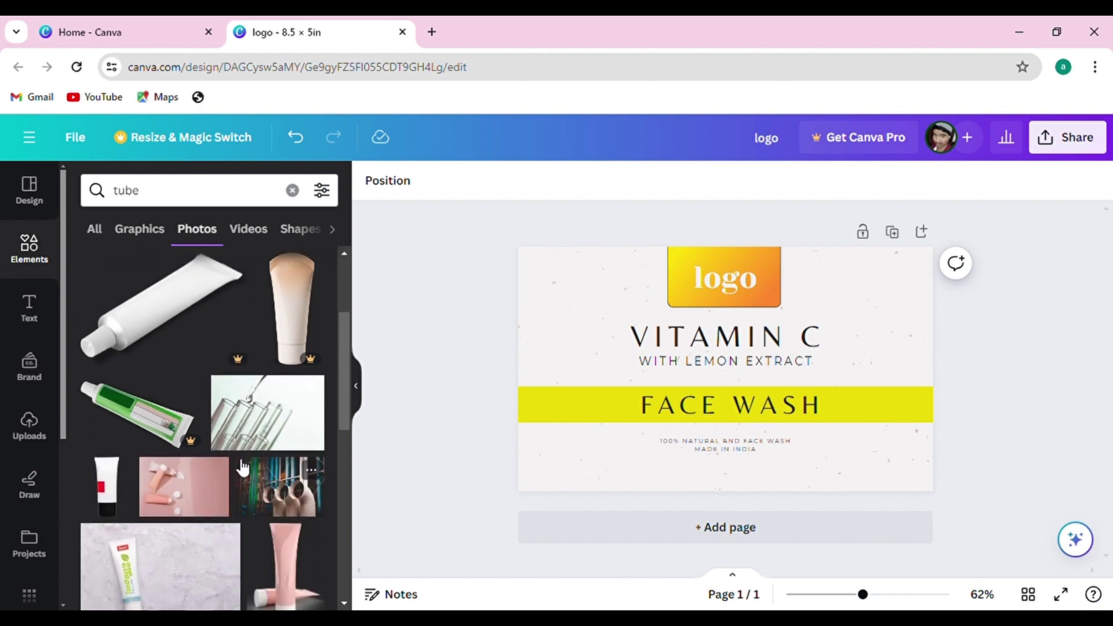
scroll(242, 468, down, 3)
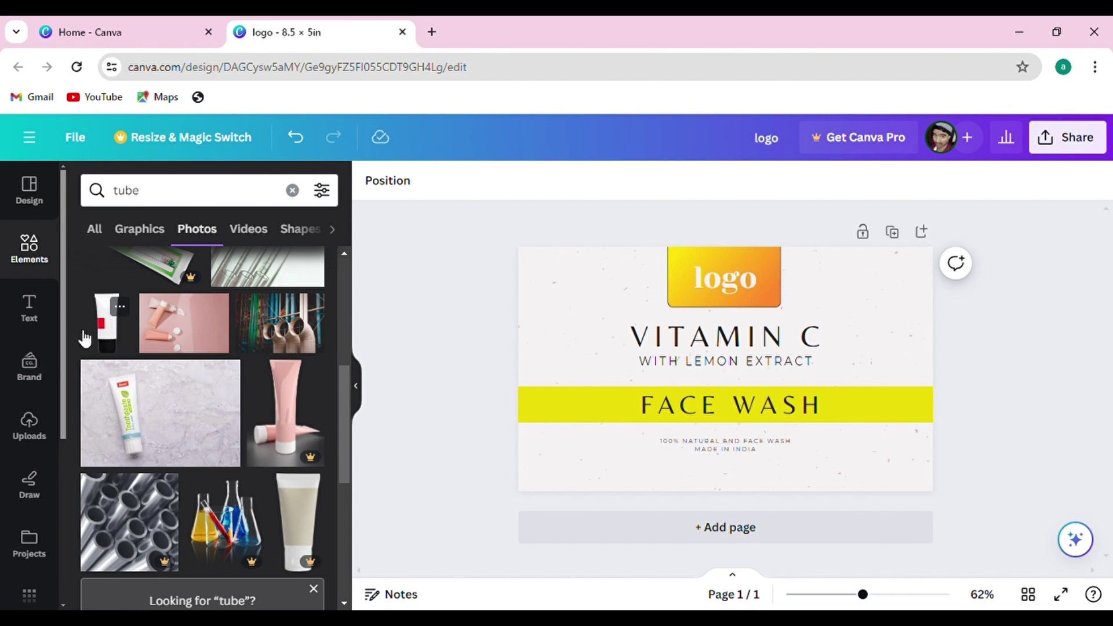
Add a blank second page and insert the photo of the white tube with a red square and black cap
click(735, 532)
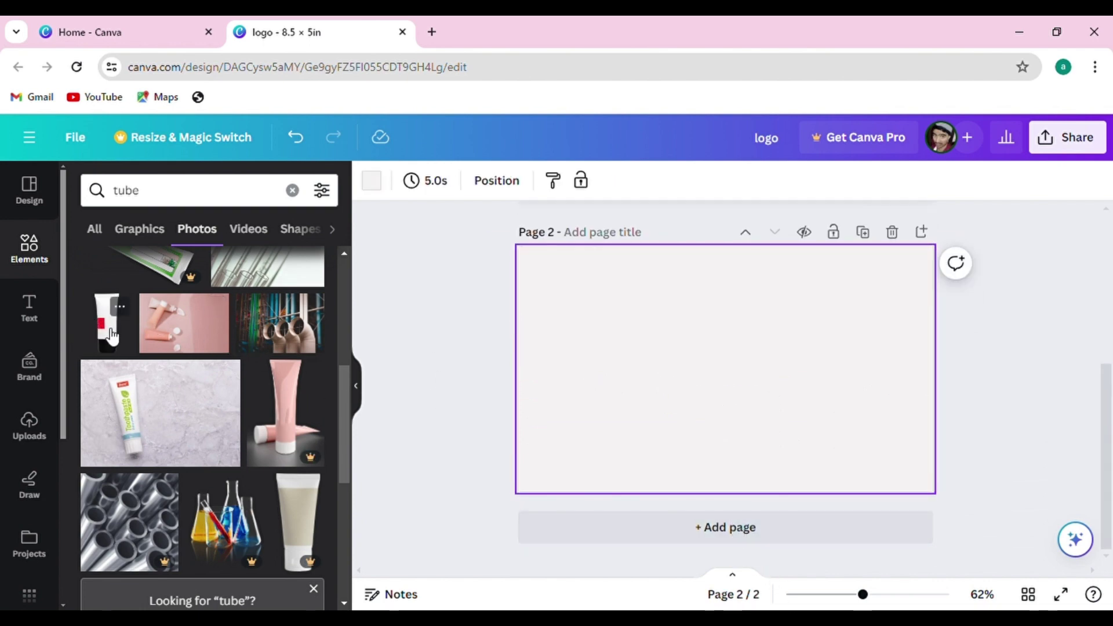
click(112, 335)
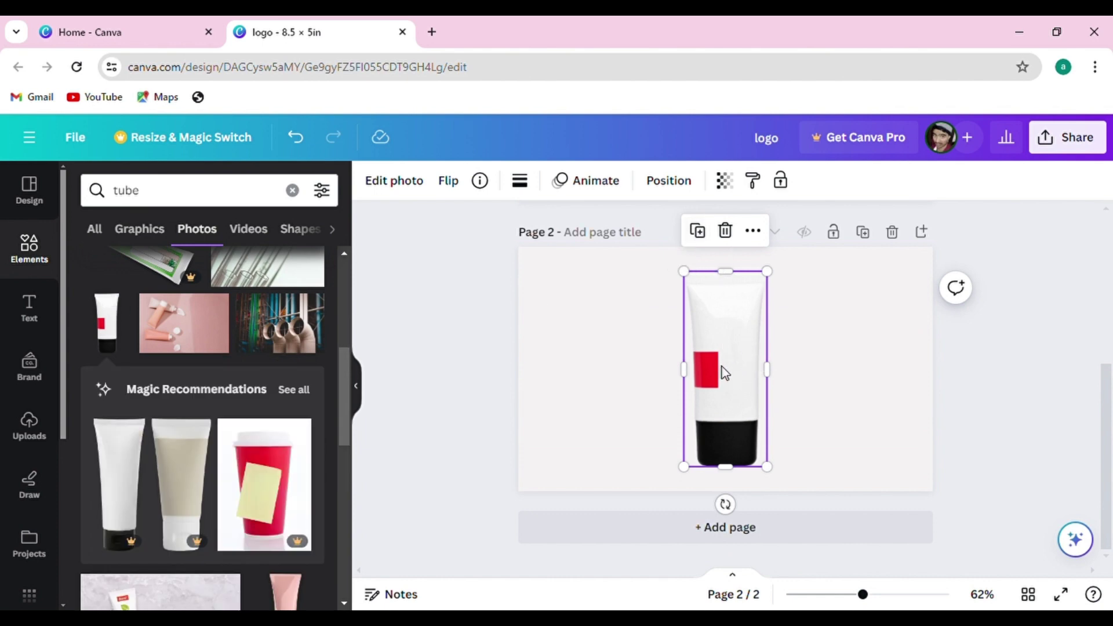
Move the tube photo from page 2 onto page 1 and centre it over the label
scroll(734, 389, up, 3)
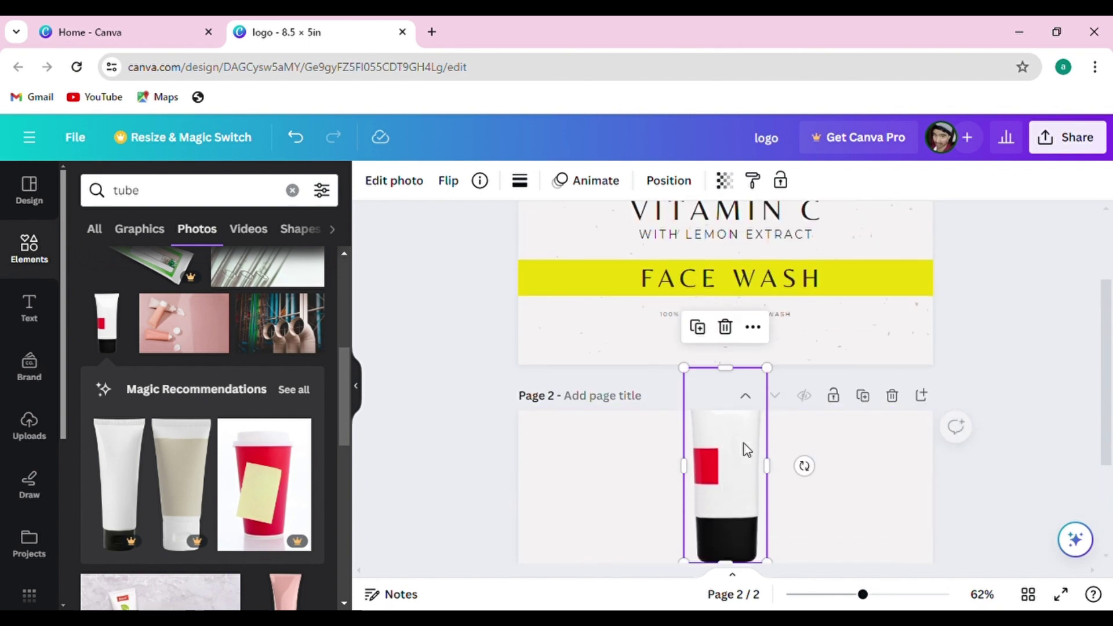
scroll(742, 456, up, 2)
drag(736, 552, 732, 330)
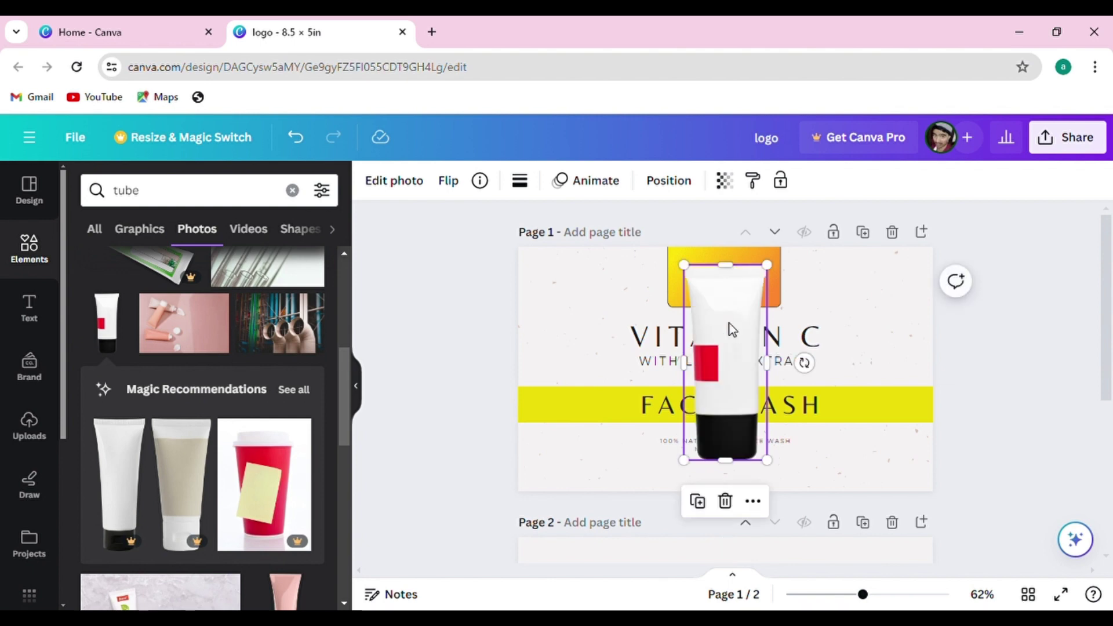
drag(739, 436, 747, 448)
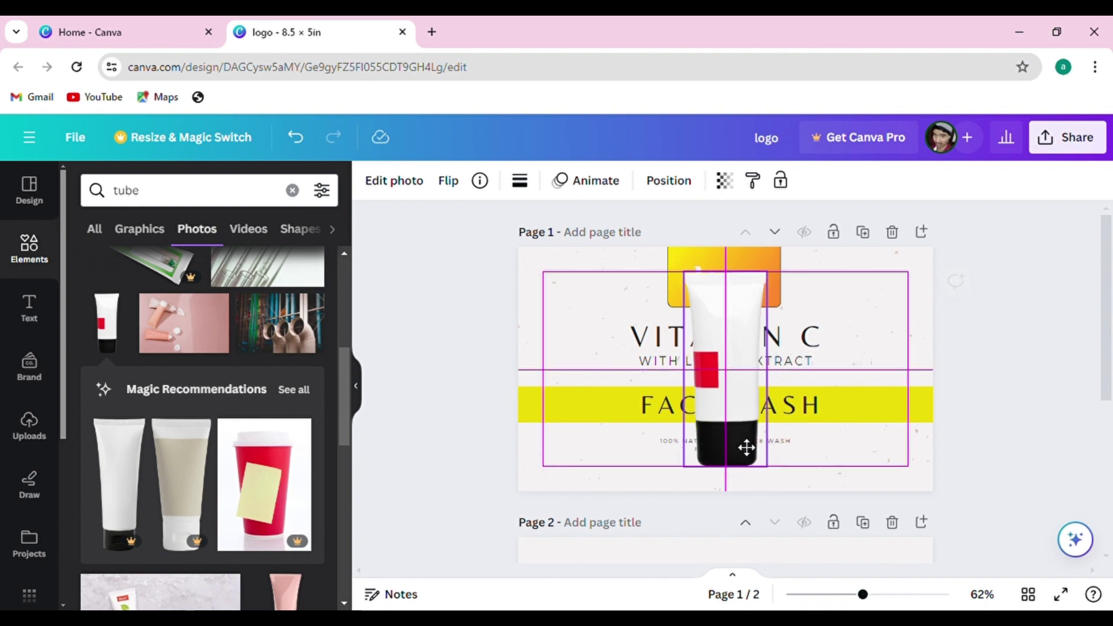